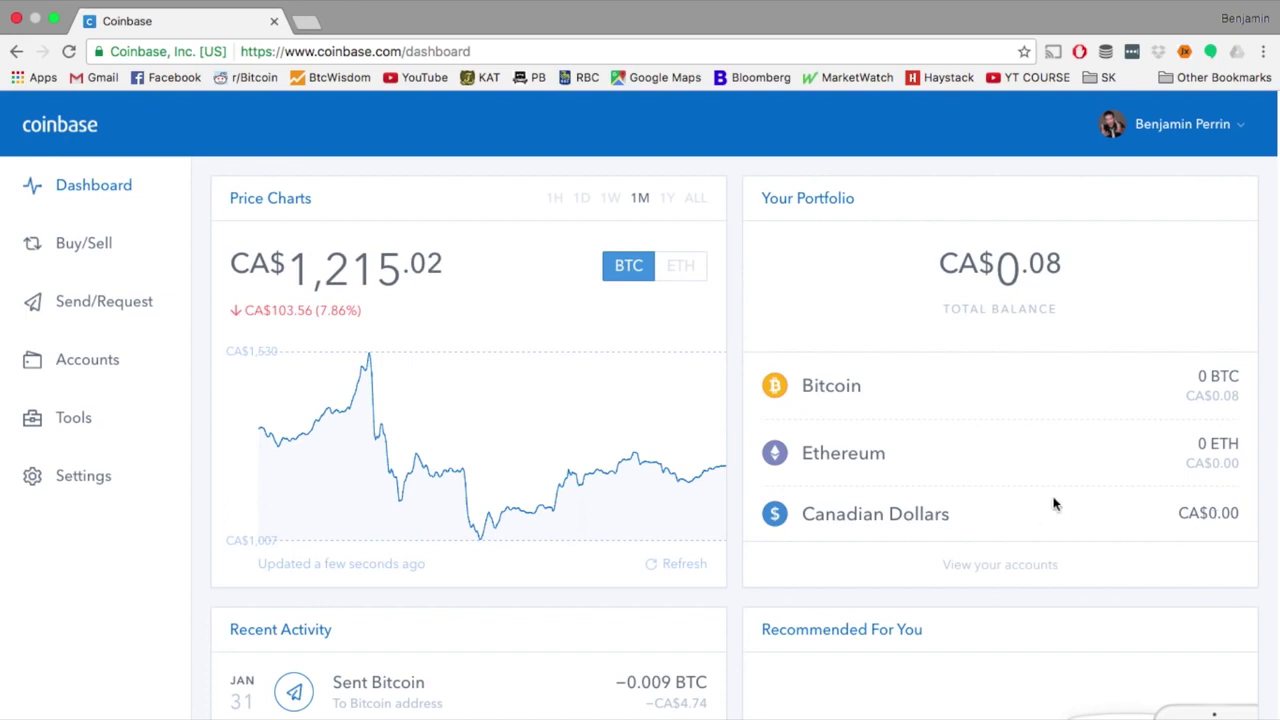
# Look over the dashboard's recent activity and account menu, then go to Buy/Sell
pyautogui.scroll(-5, 1053, 504)
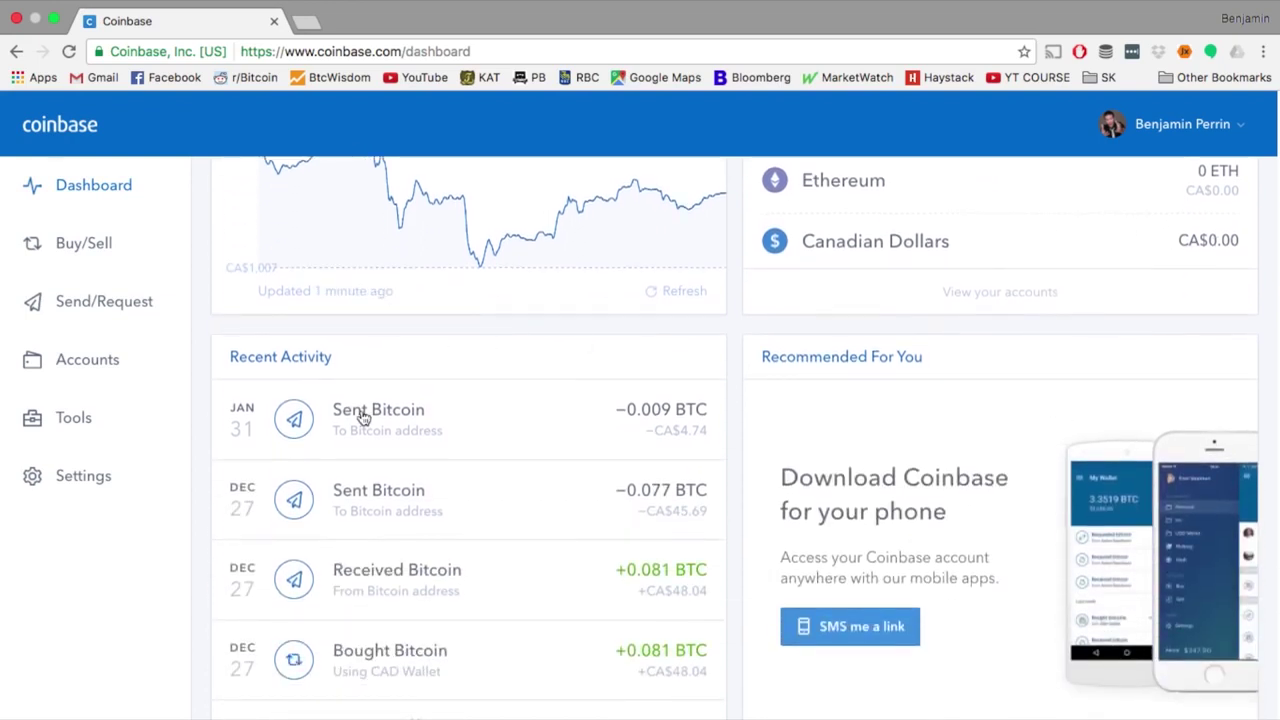
pyautogui.scroll(-2, 1066, 366)
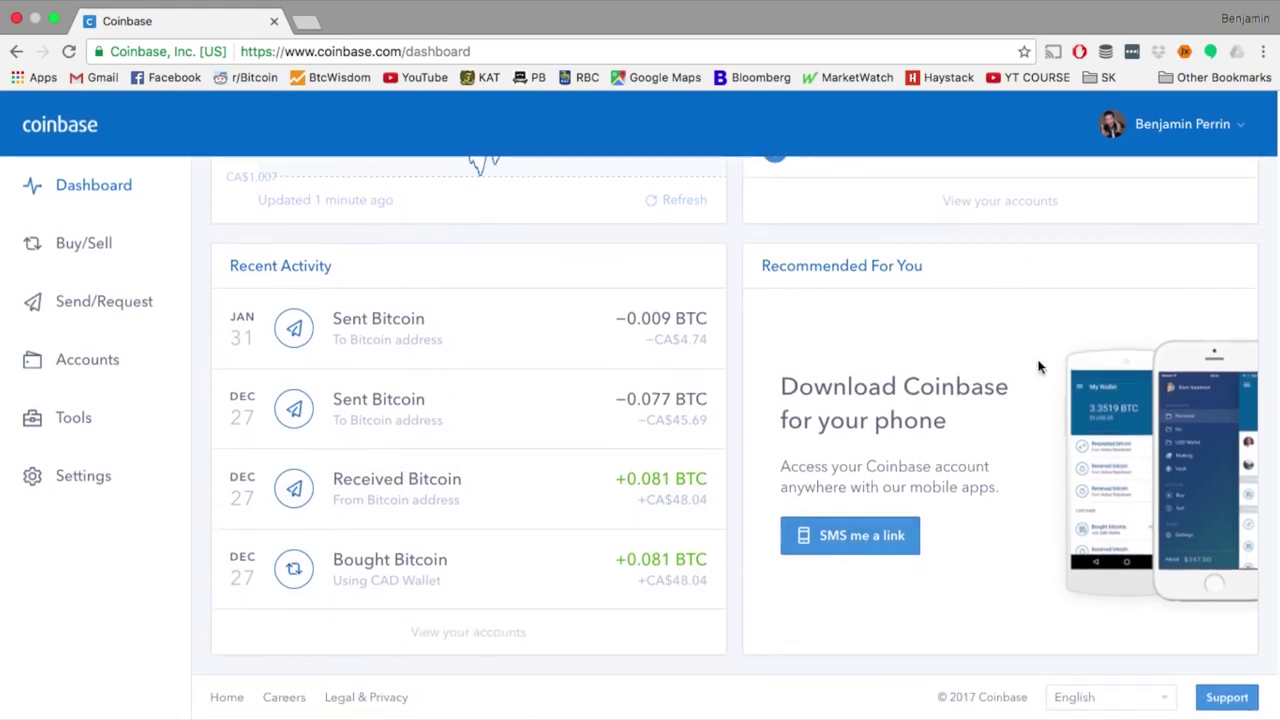
pyautogui.scroll(7, 1160, 538)
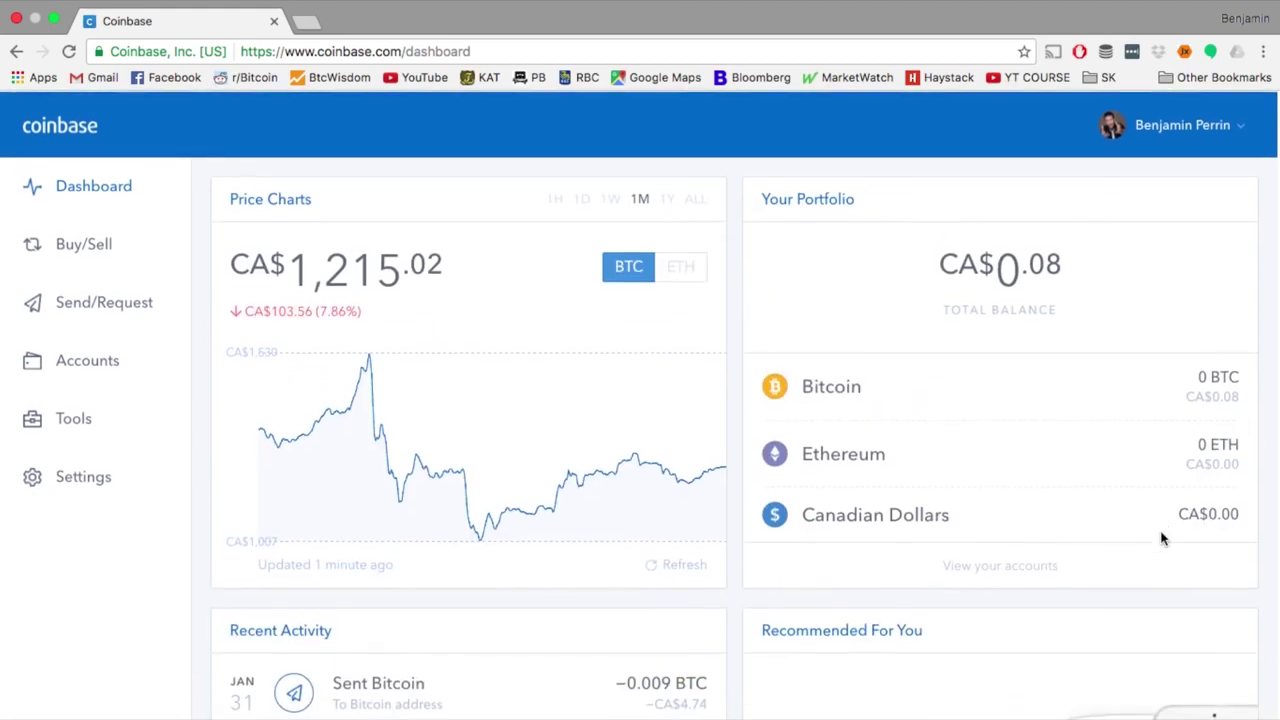
pyautogui.click(1240, 130)
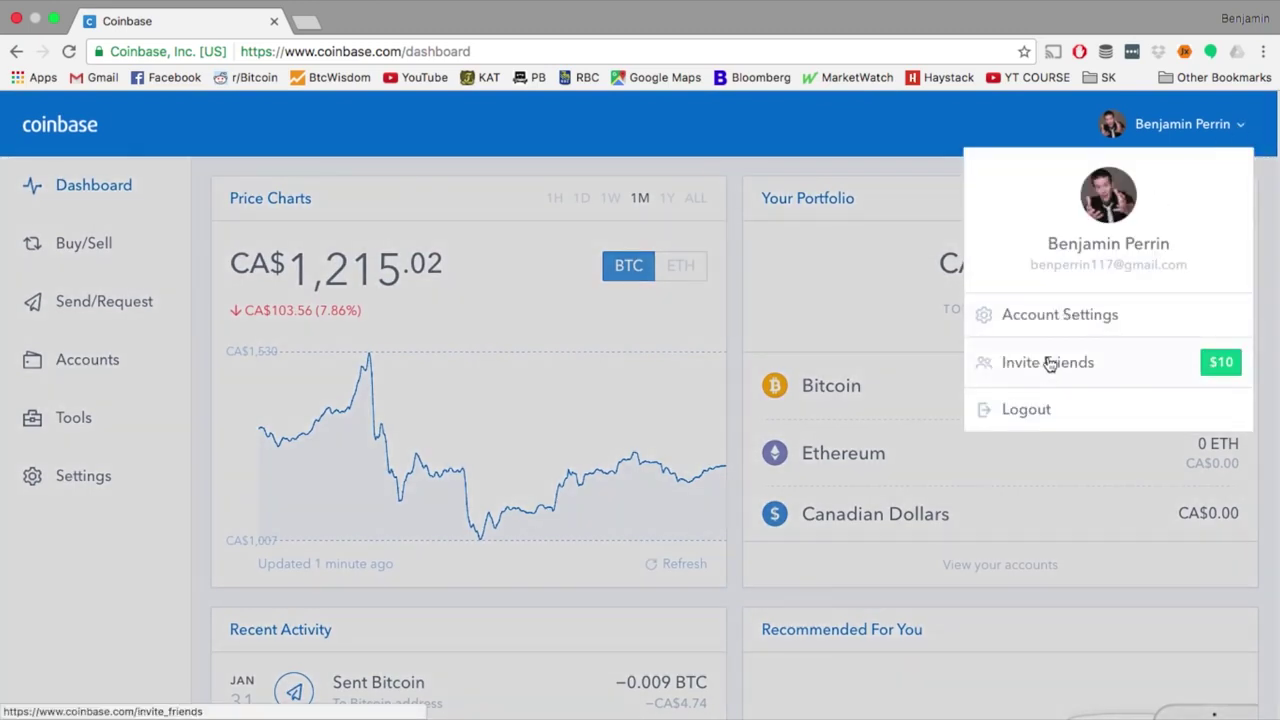
pyautogui.click(966, 130)
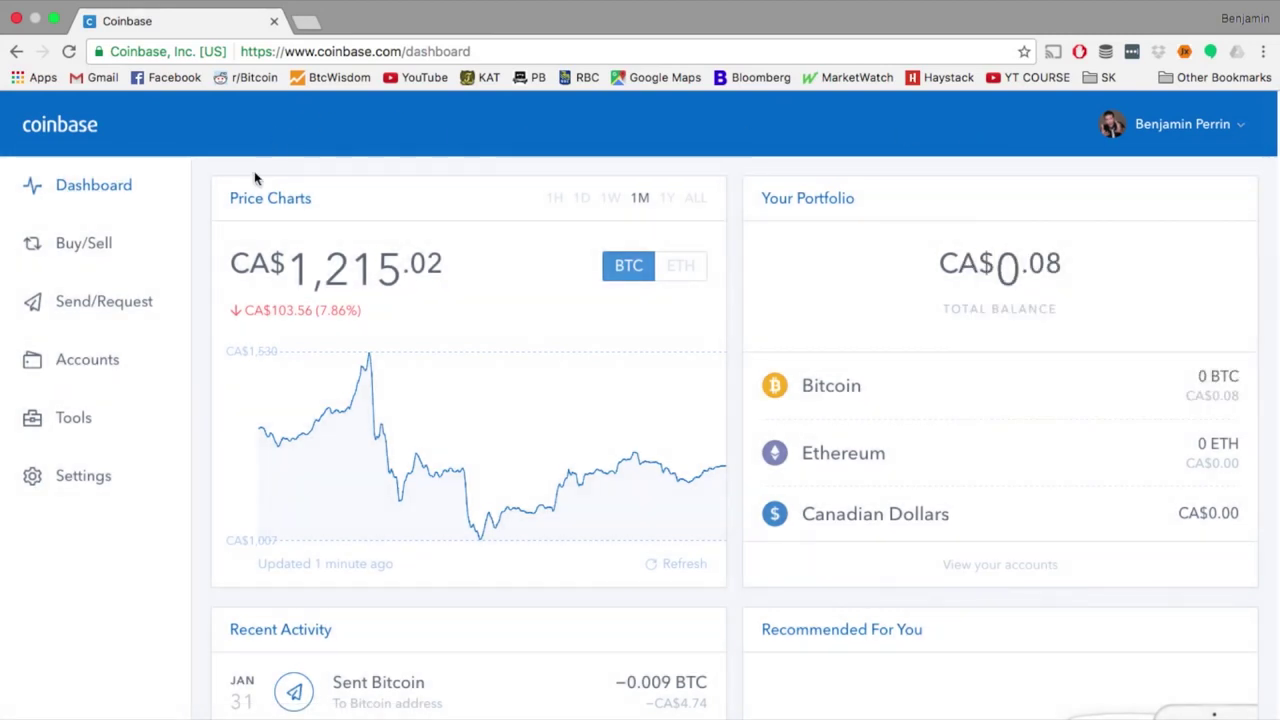
pyautogui.click(81, 254)
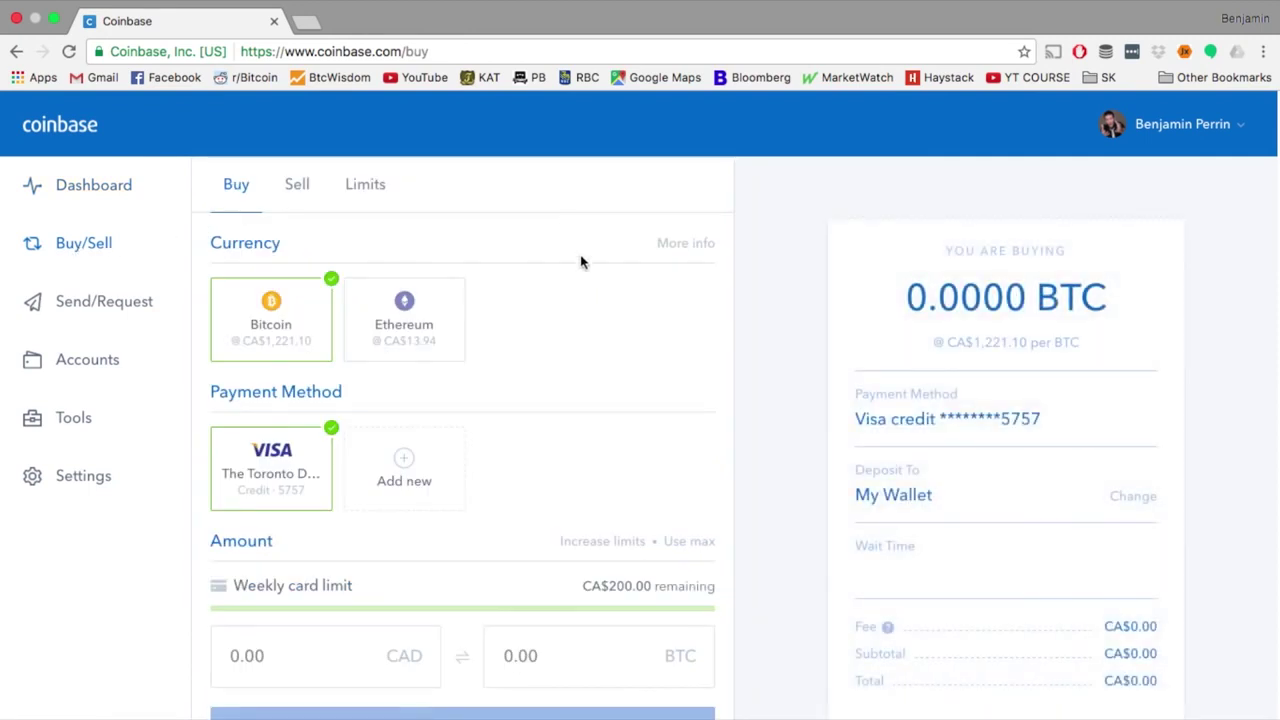
# Set up a CA$50 Bitcoin buy on the Visa card into My Wallet, CA$52.00 total
pyautogui.scroll(-2, 580, 258)
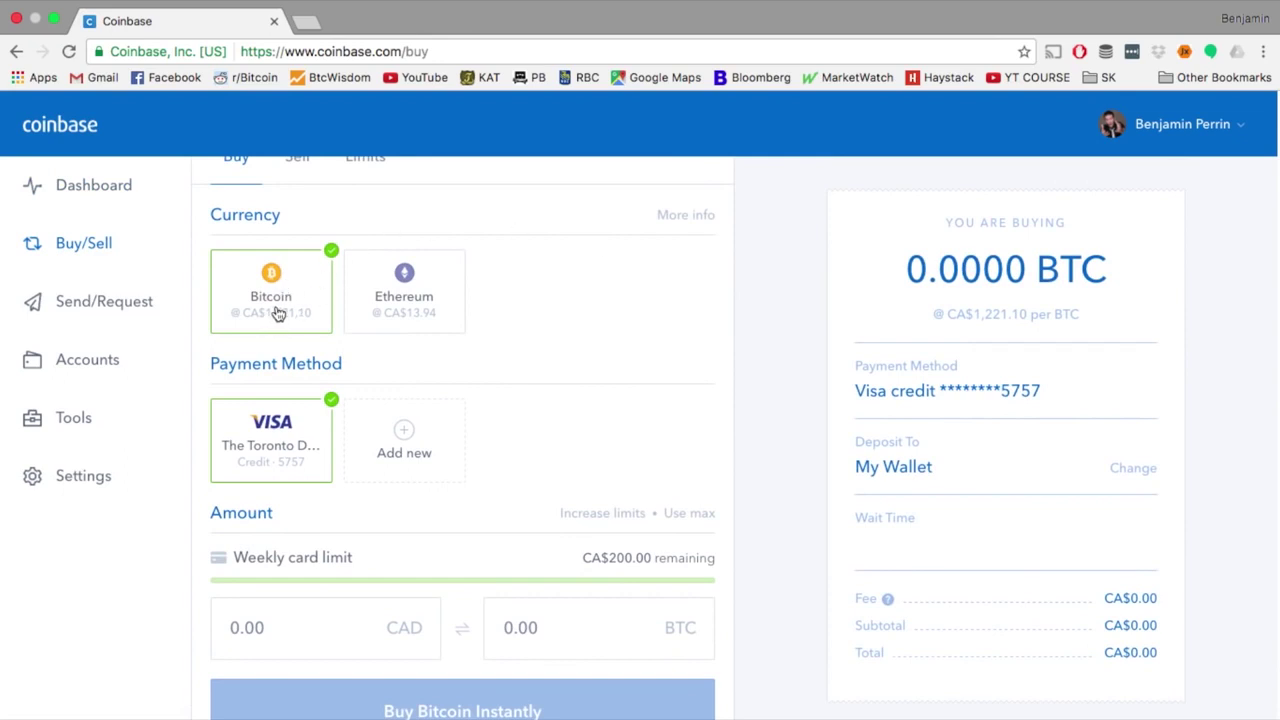
pyautogui.click(390, 298)
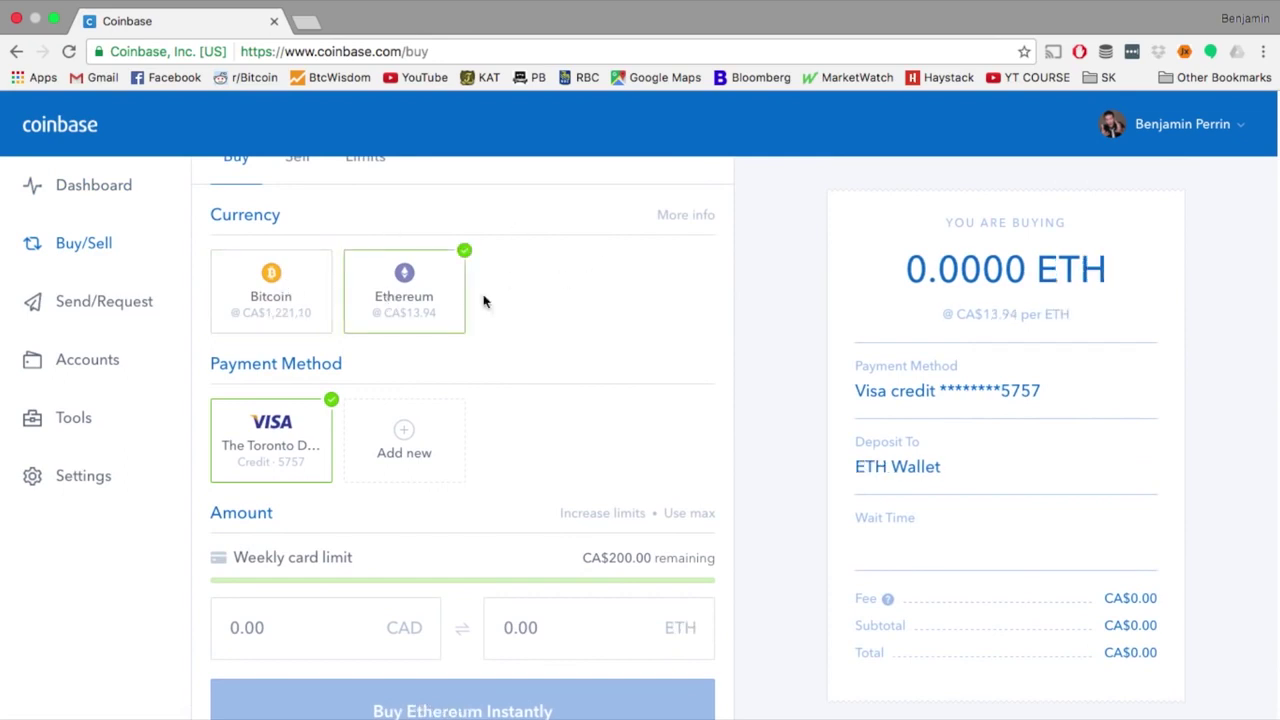
pyautogui.click(216, 279)
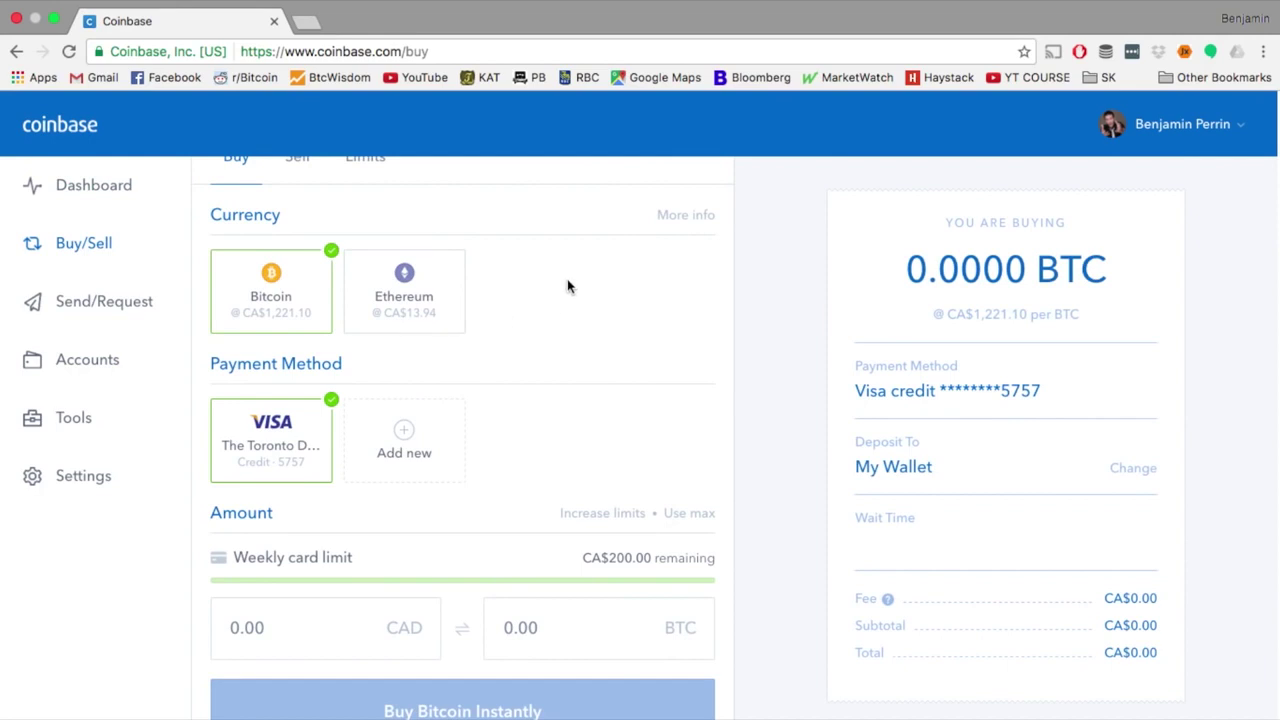
pyautogui.scroll(-3, 567, 287)
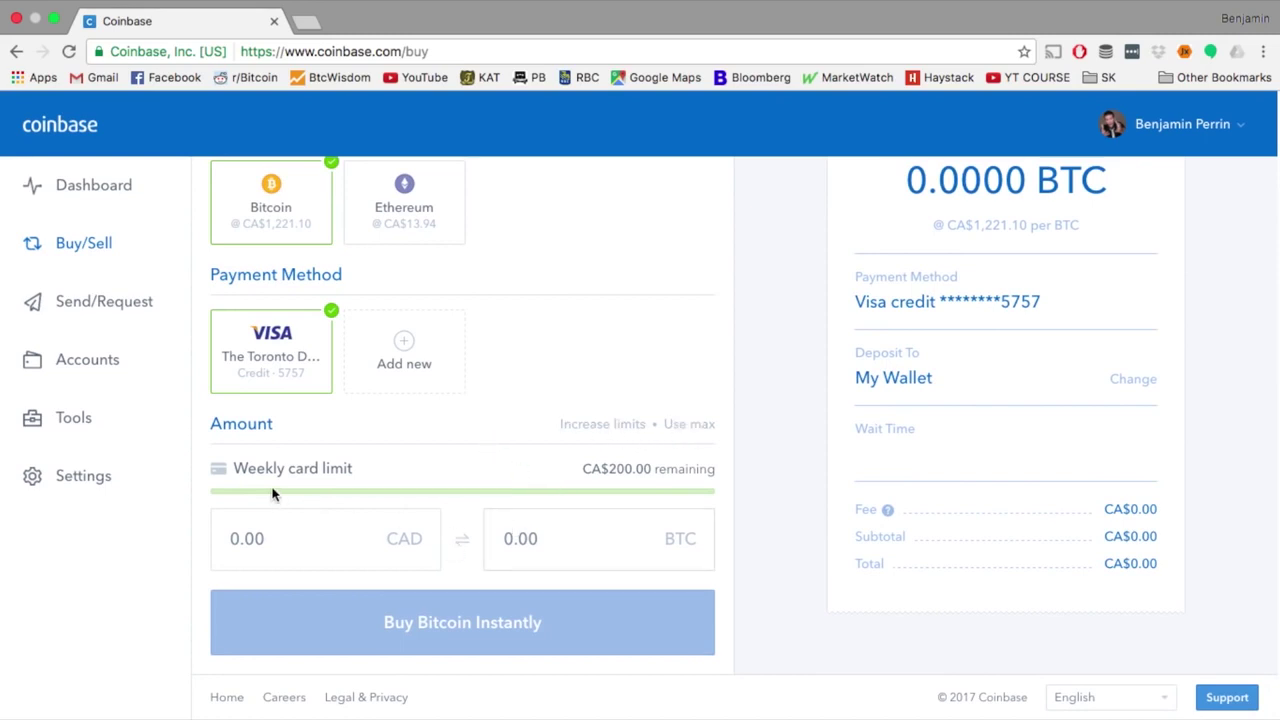
pyautogui.scroll(3, 547, 394)
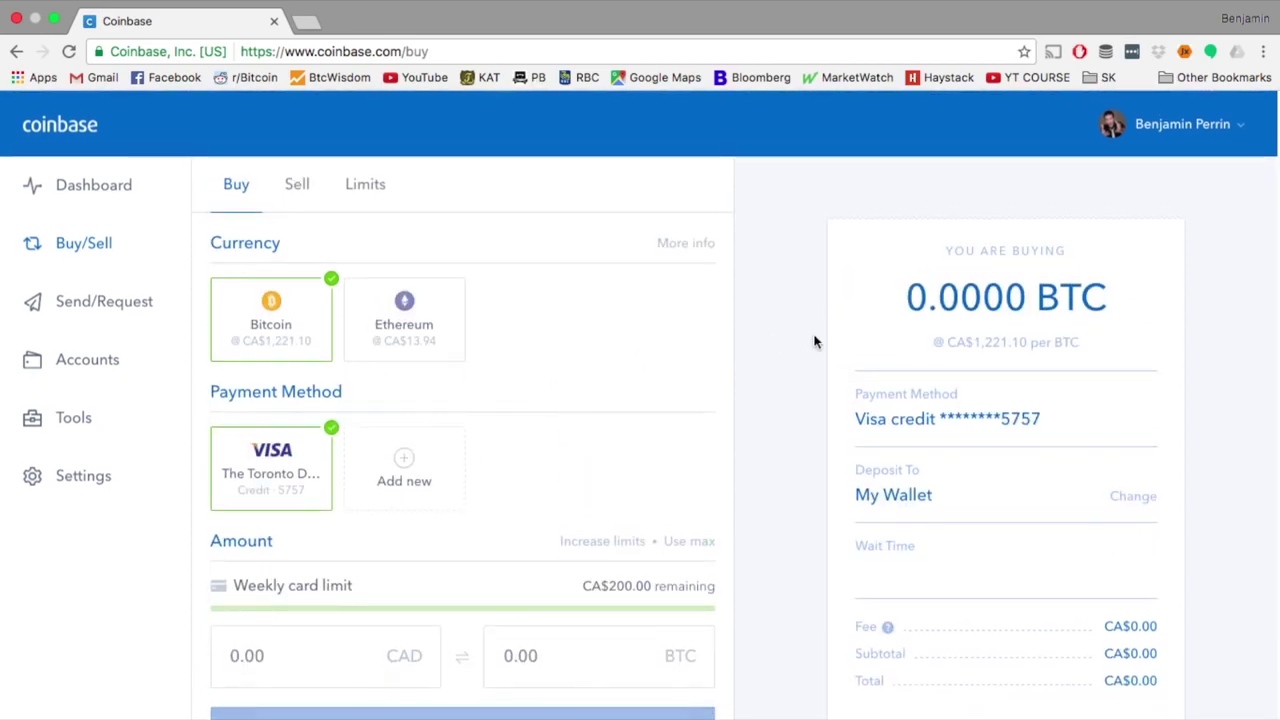
pyautogui.scroll(-3, 812, 427)
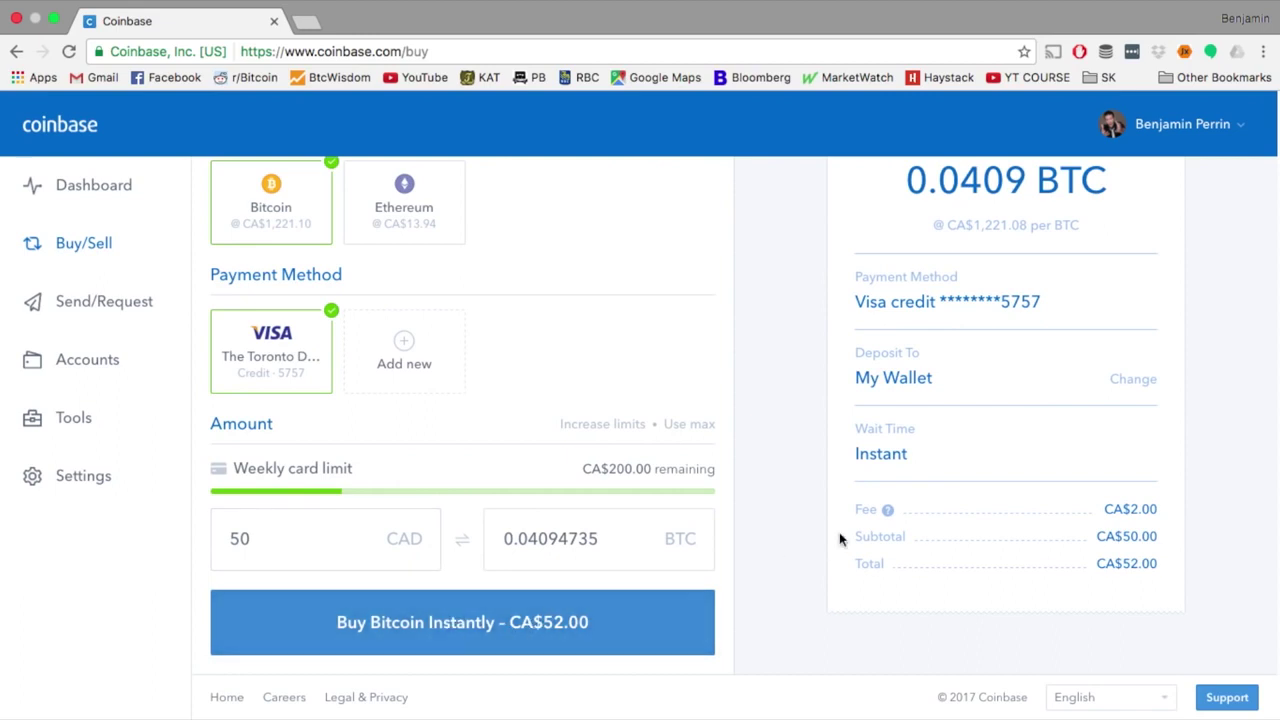
pyautogui.scroll(1, 882, 478)
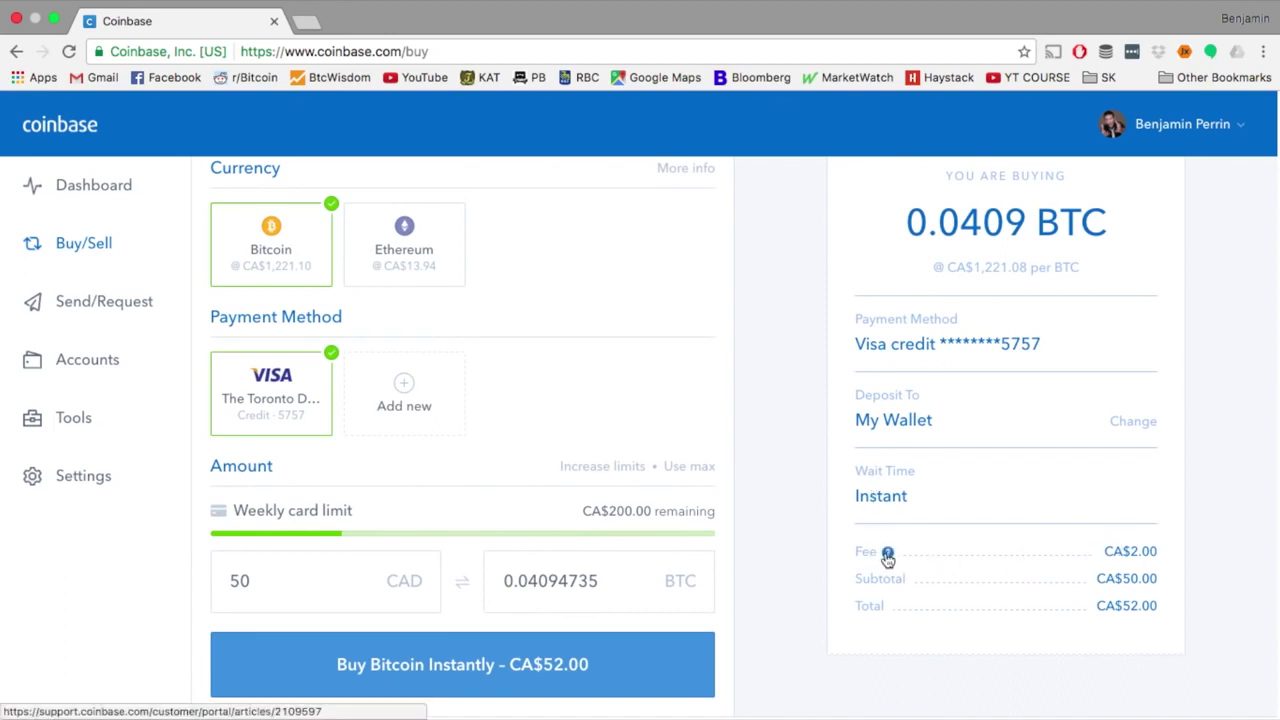
pyautogui.scroll(-1, 640, 614)
pyautogui.click(640, 614)
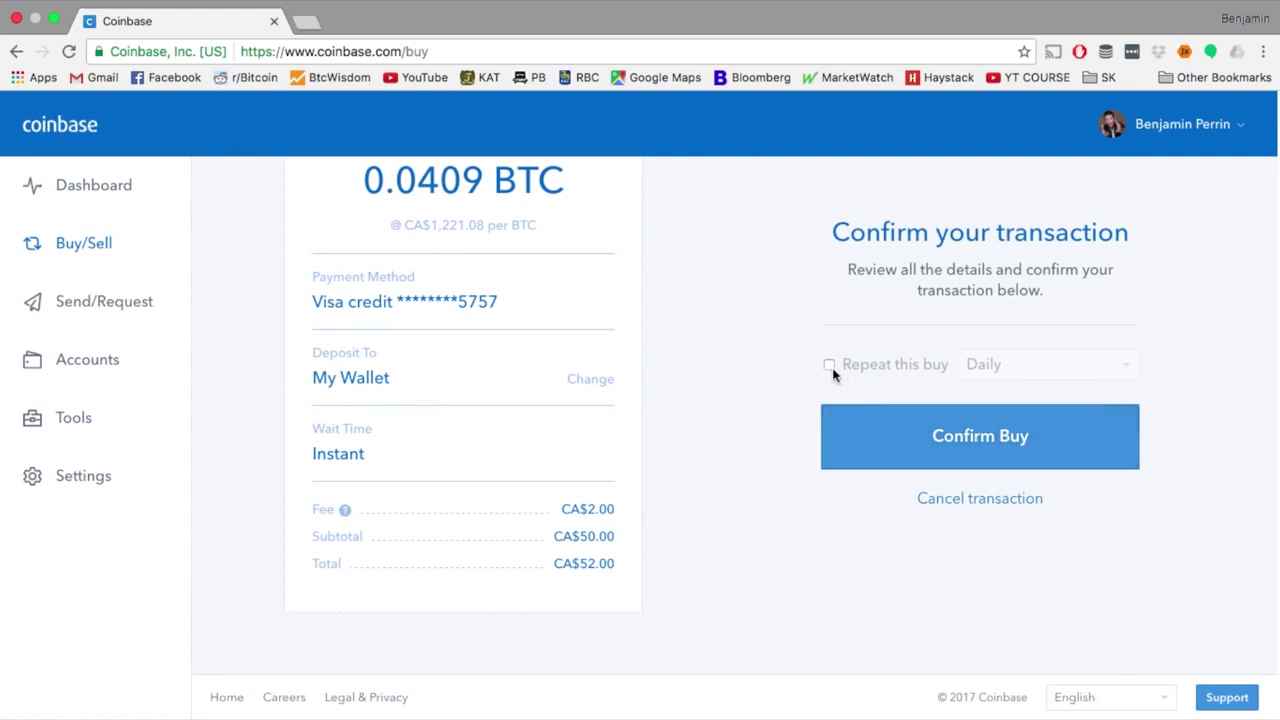
# Confirm the 0.0409 BTC purchase and check the new CA$49.83 dashboard balance
pyautogui.click(952, 457)
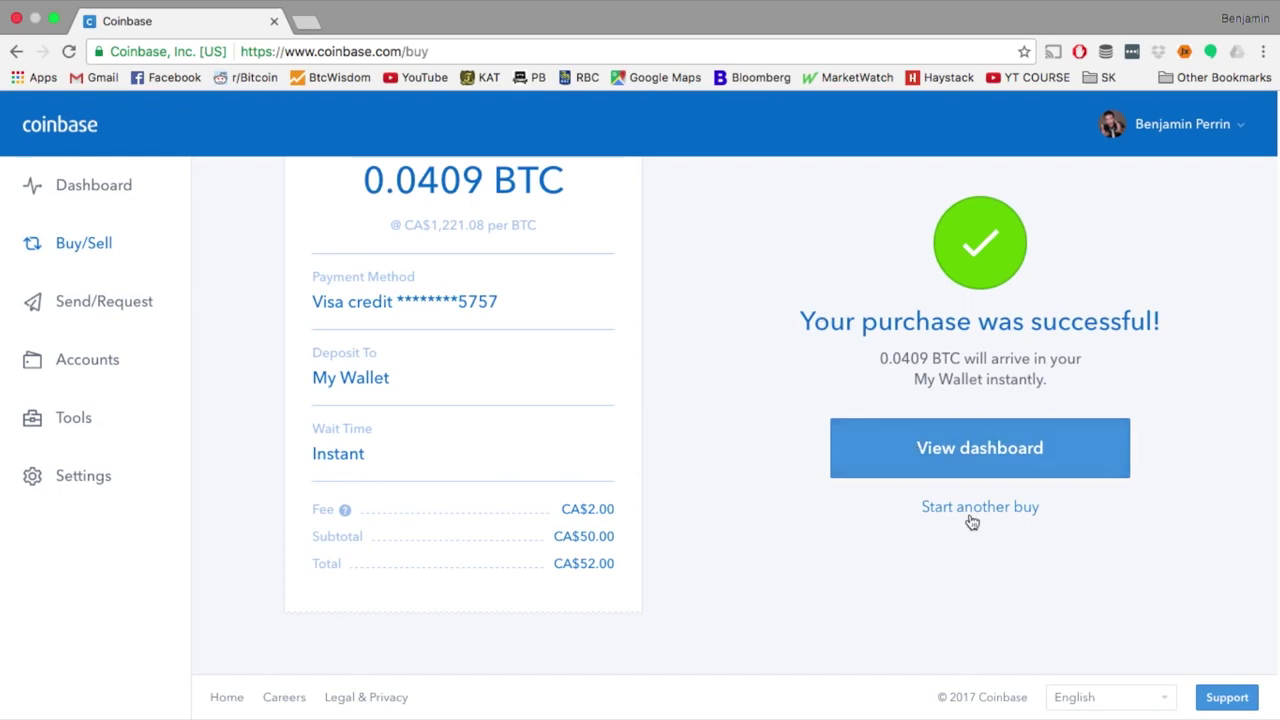
pyautogui.scroll(3, 755, 240)
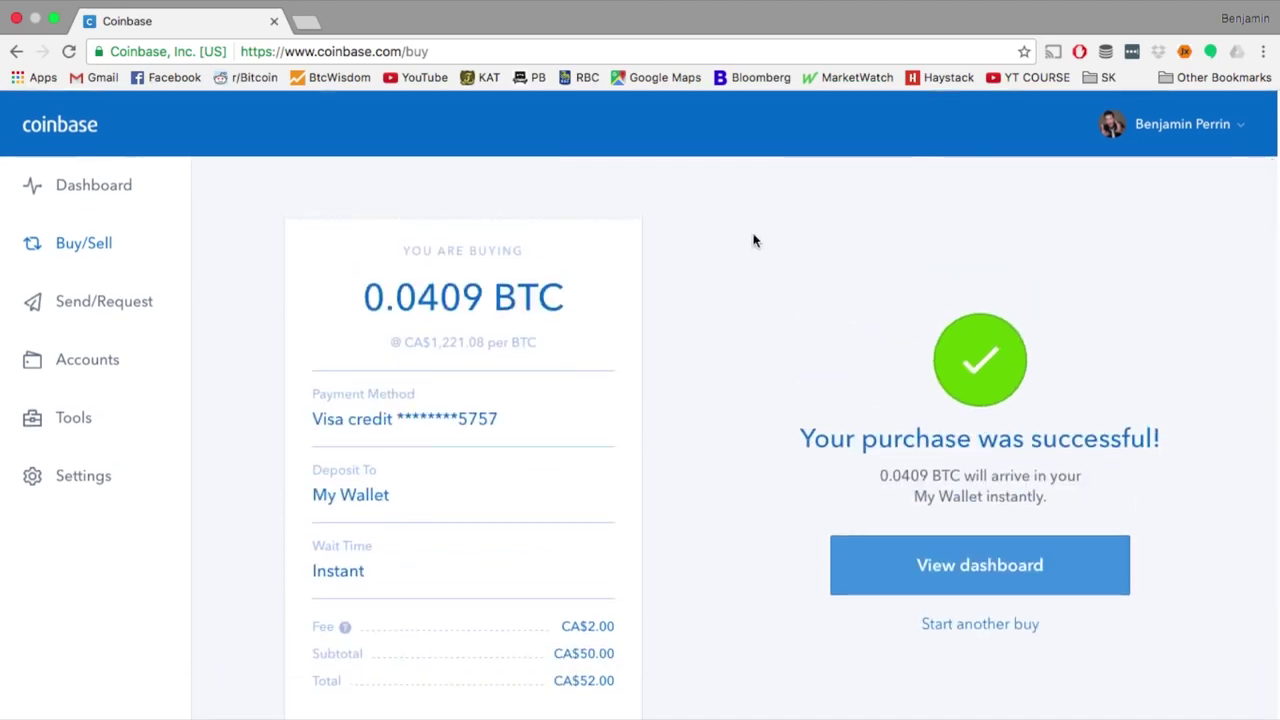
pyautogui.click(87, 188)
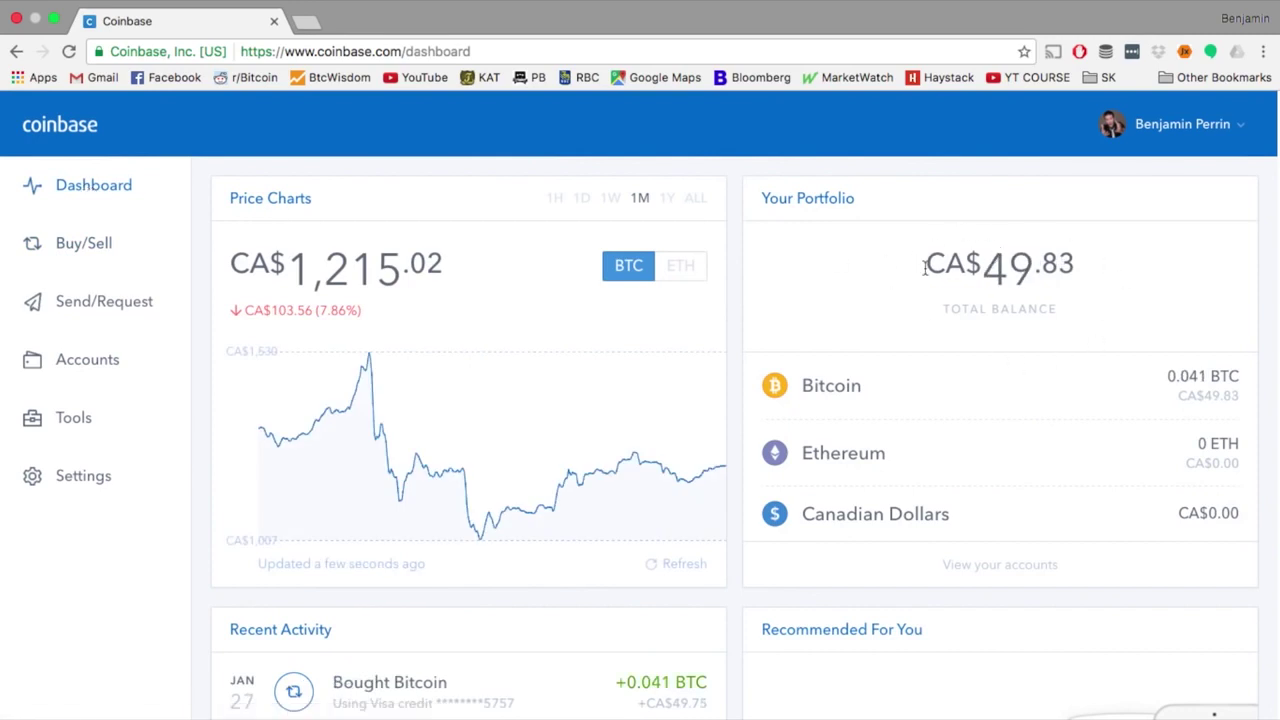
# Return to the Buy/Sell page, now showing My Wallet holding 0.04101490 BTC
pyautogui.scroll(-4, 886, 323)
pyautogui.scroll(4, 886, 323)
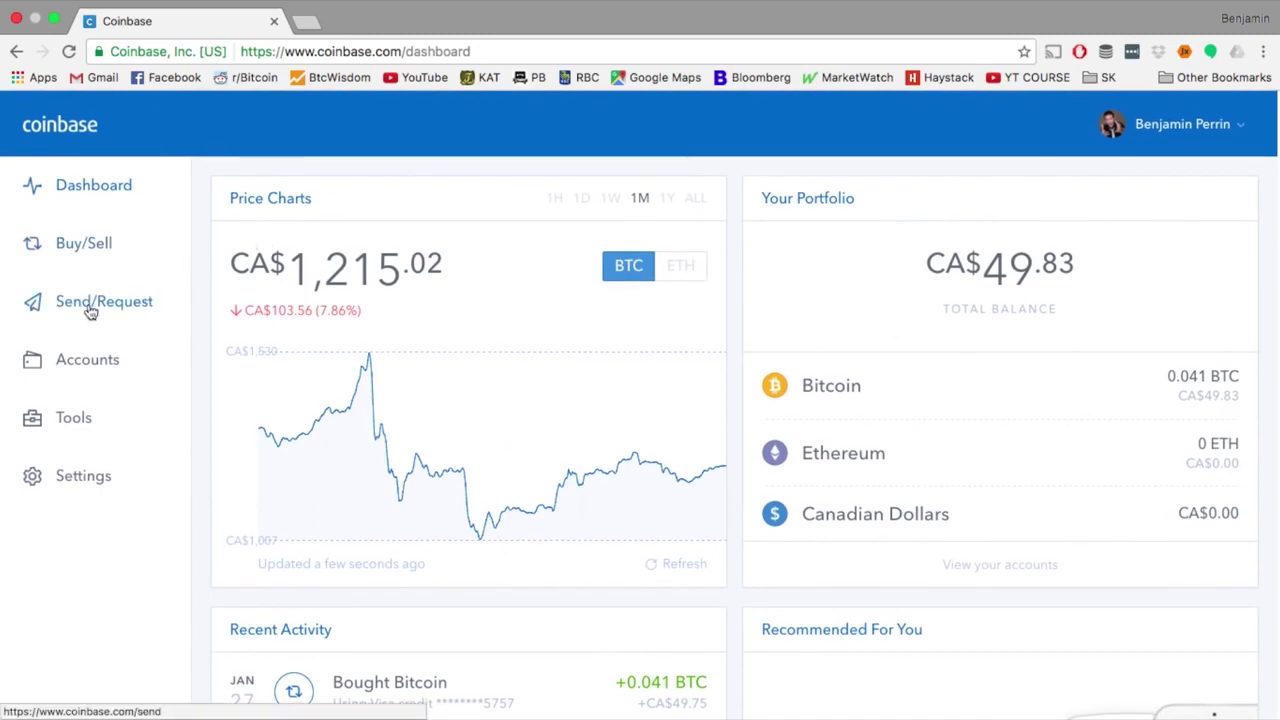
pyautogui.click(84, 256)
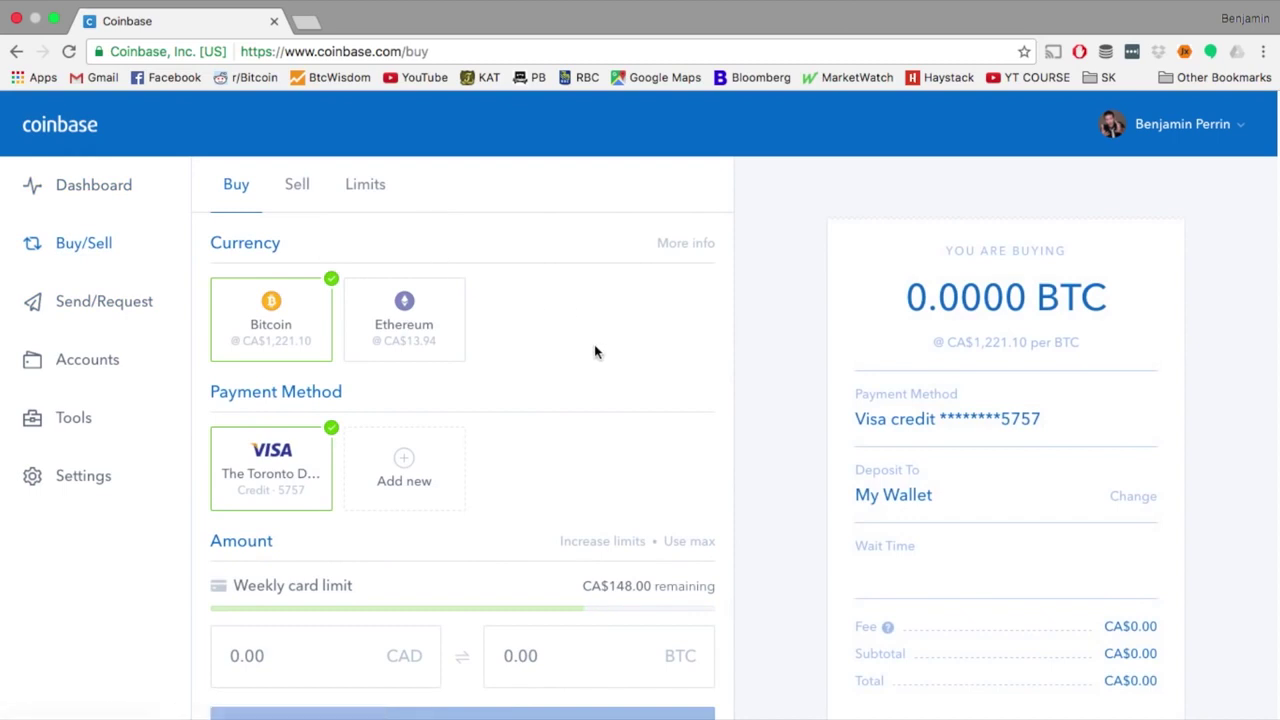
pyautogui.scroll(-2, 594, 346)
pyautogui.scroll(2, 594, 351)
pyautogui.click(297, 190)
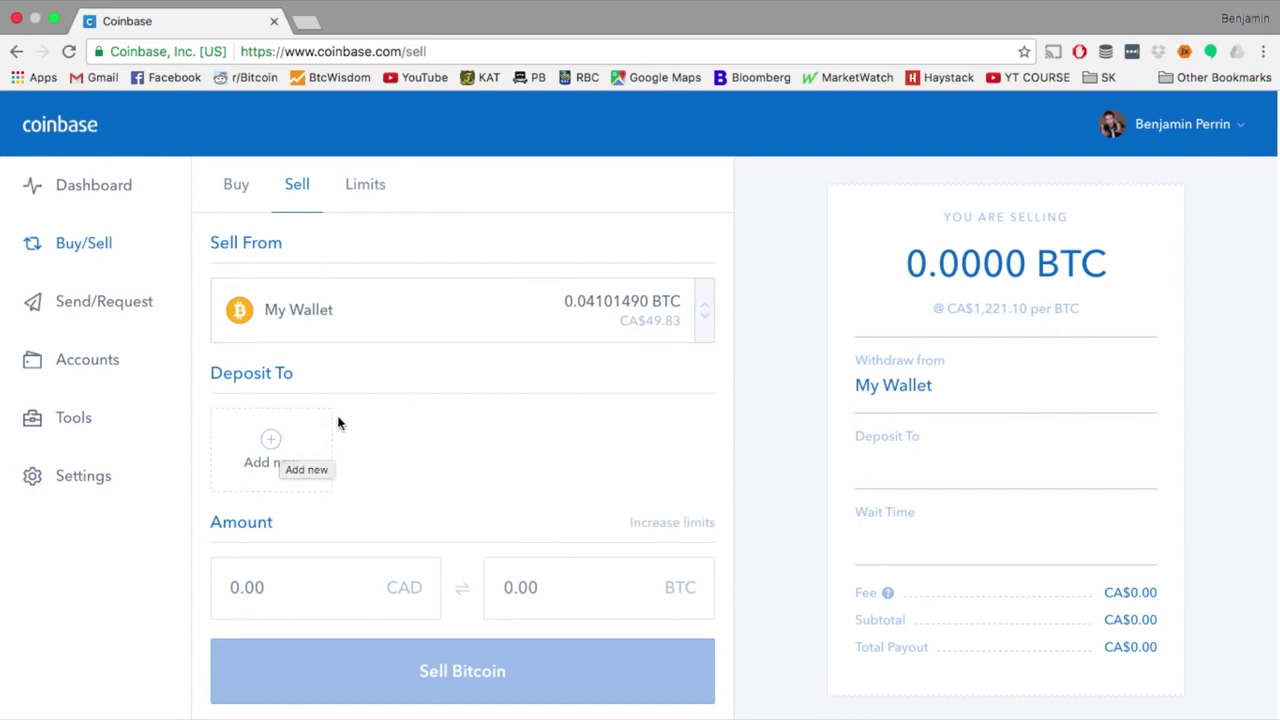
pyautogui.click(273, 449)
pyautogui.scroll(-2, 417, 440)
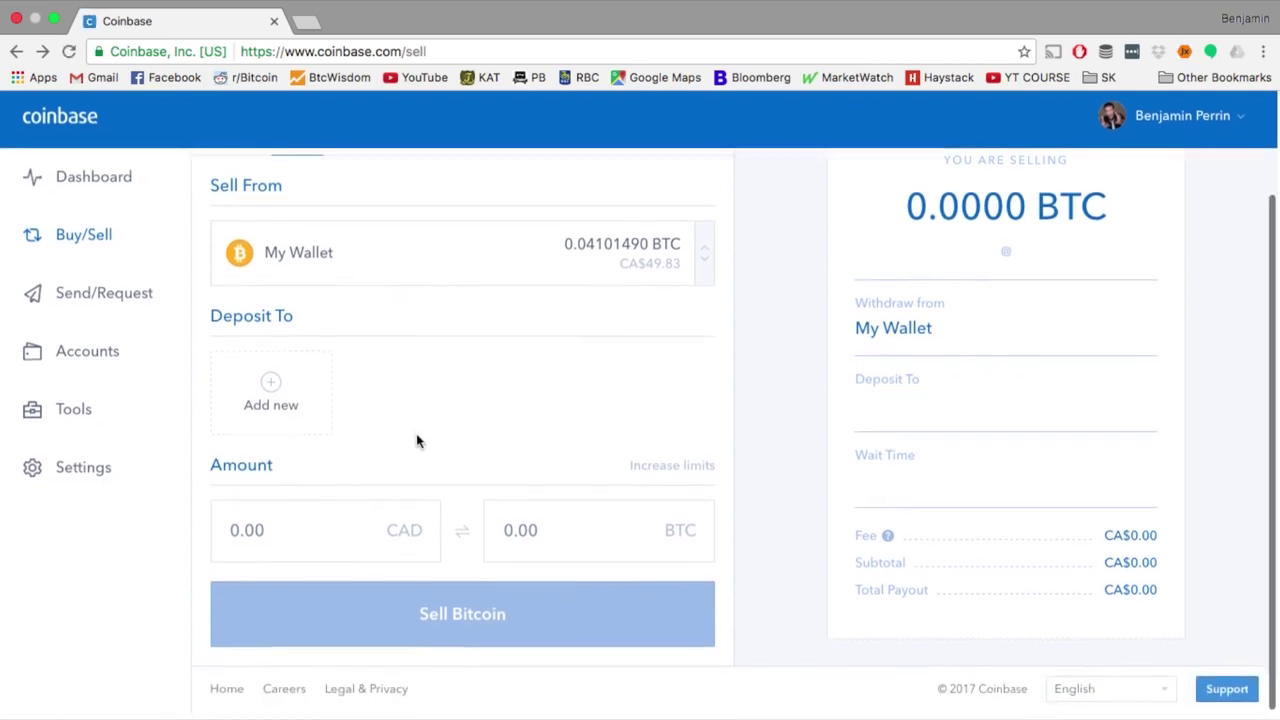
pyautogui.click(248, 545)
pyautogui.write('40')
pyautogui.click(417, 494)
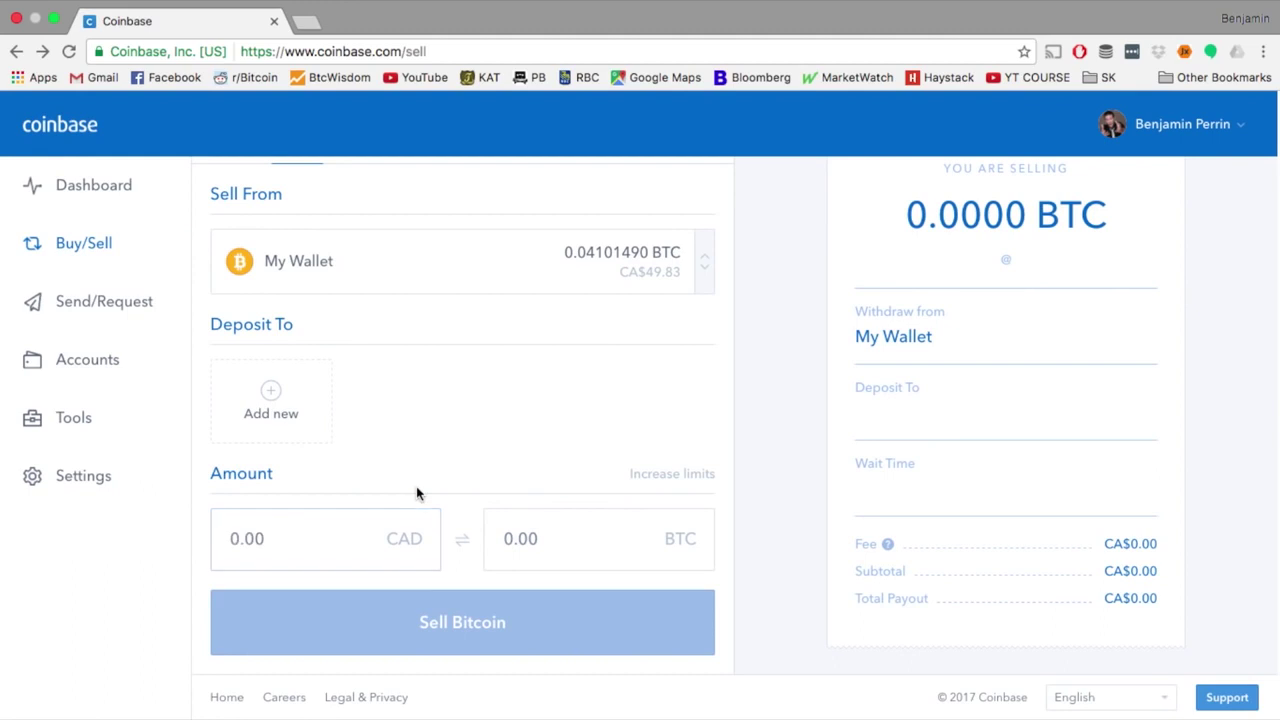
pyautogui.click(308, 542)
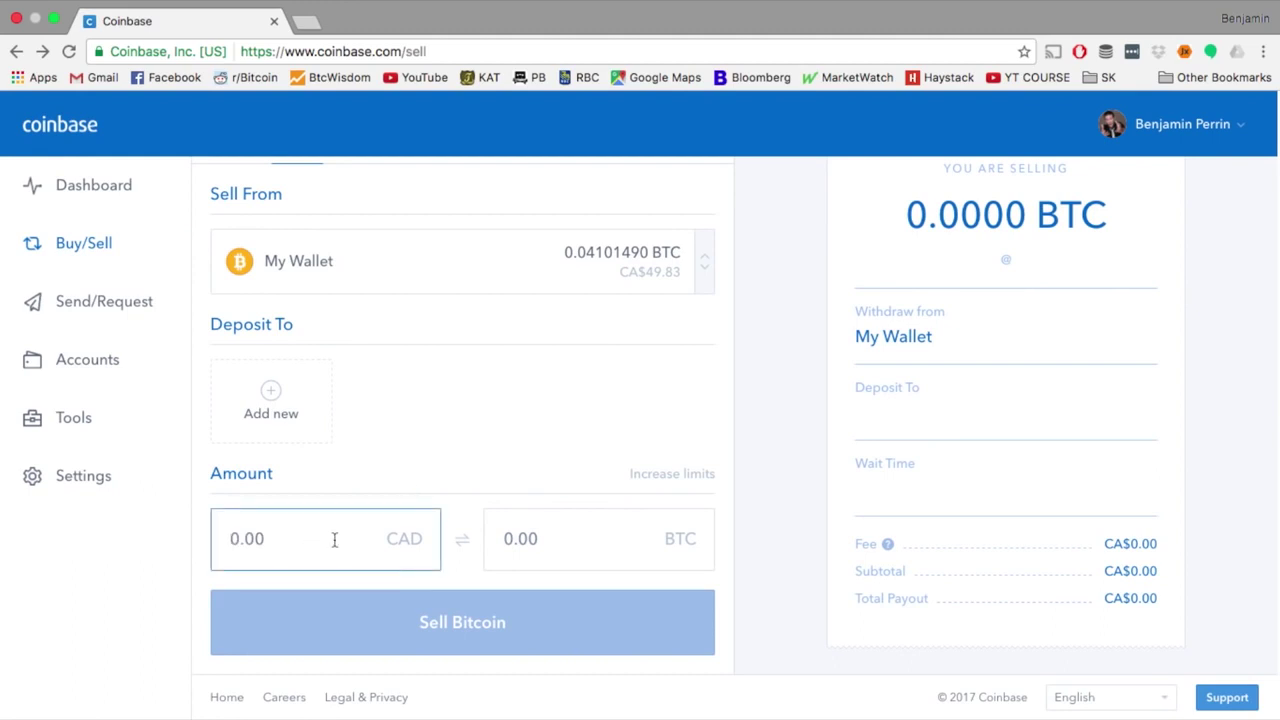
pyautogui.click(546, 544)
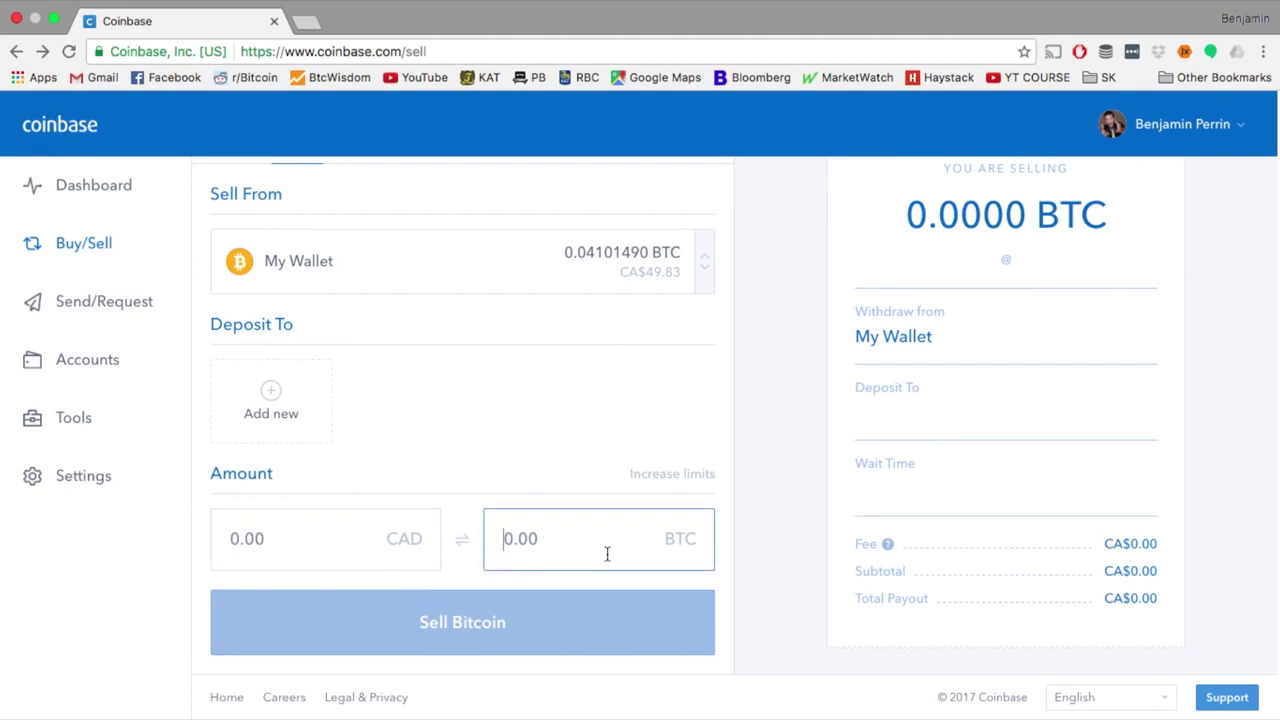
pyautogui.write('.04')
pyautogui.click(806, 571)
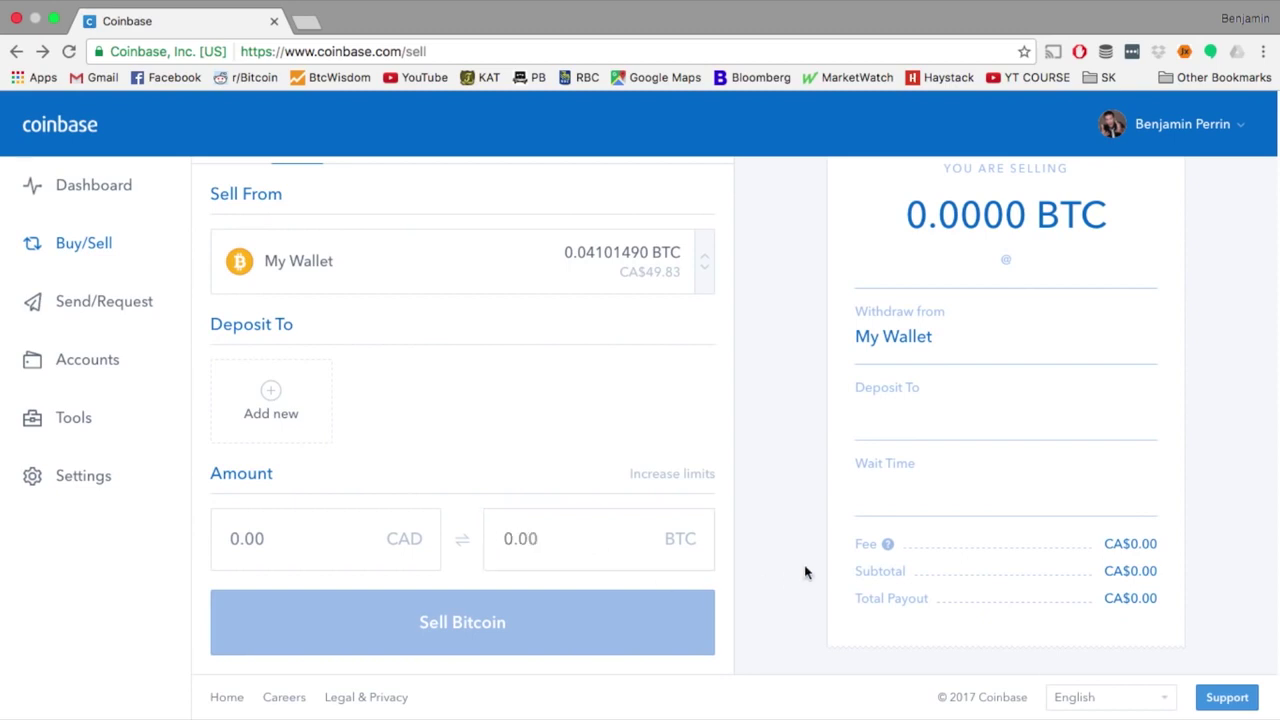
pyautogui.scroll(1, 728, 517)
pyautogui.click(236, 185)
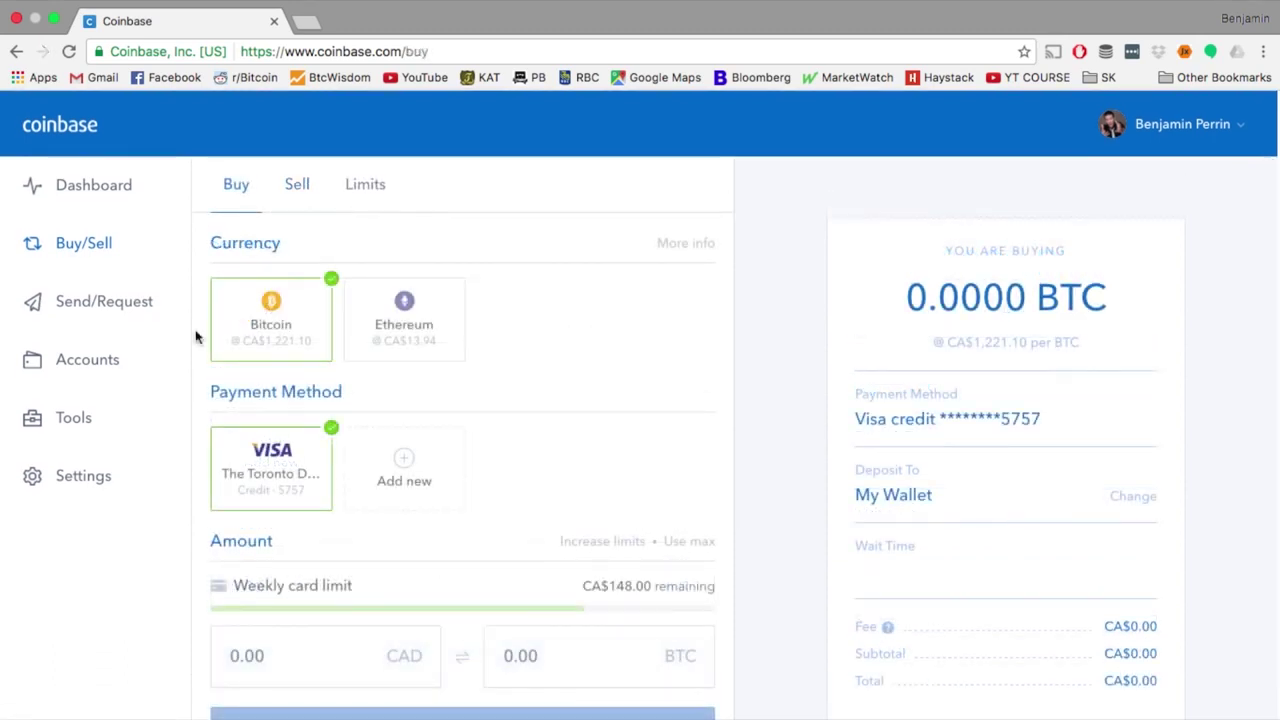
# On the Send form, set the amount to 5.00 CAD from My Wallet, leaving the note blank
pyautogui.click(110, 302)
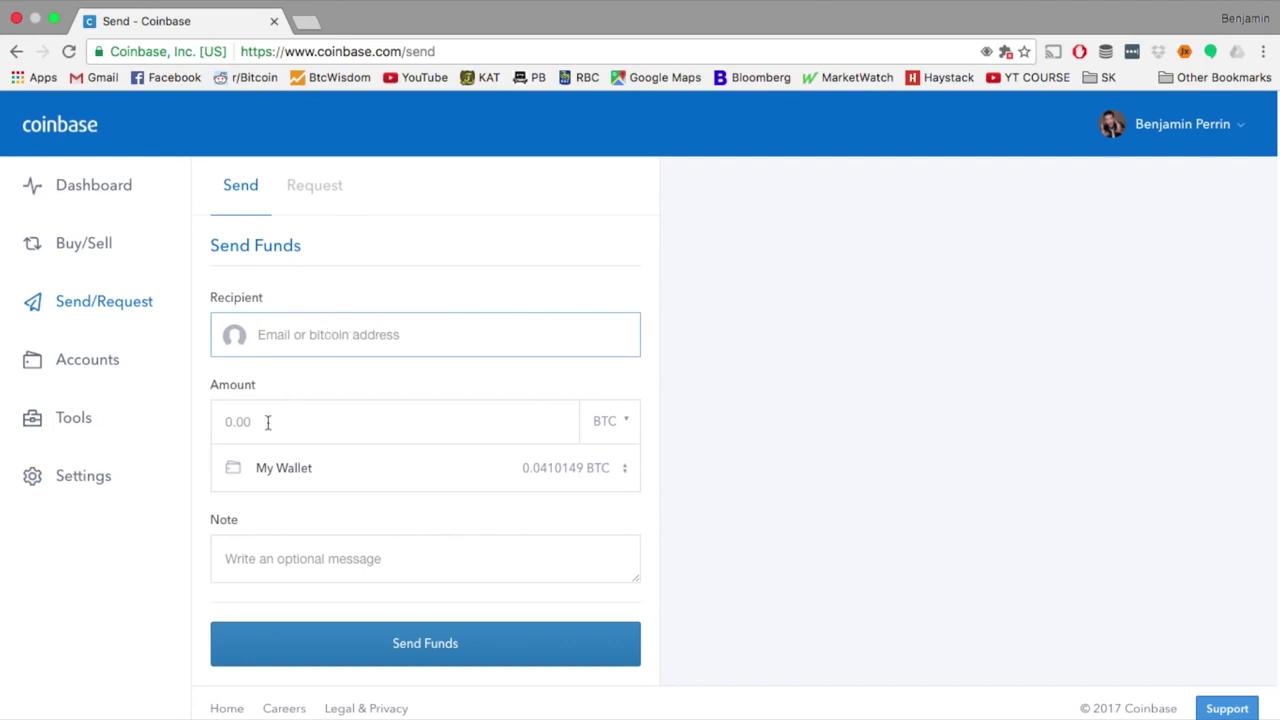
pyautogui.click(310, 424)
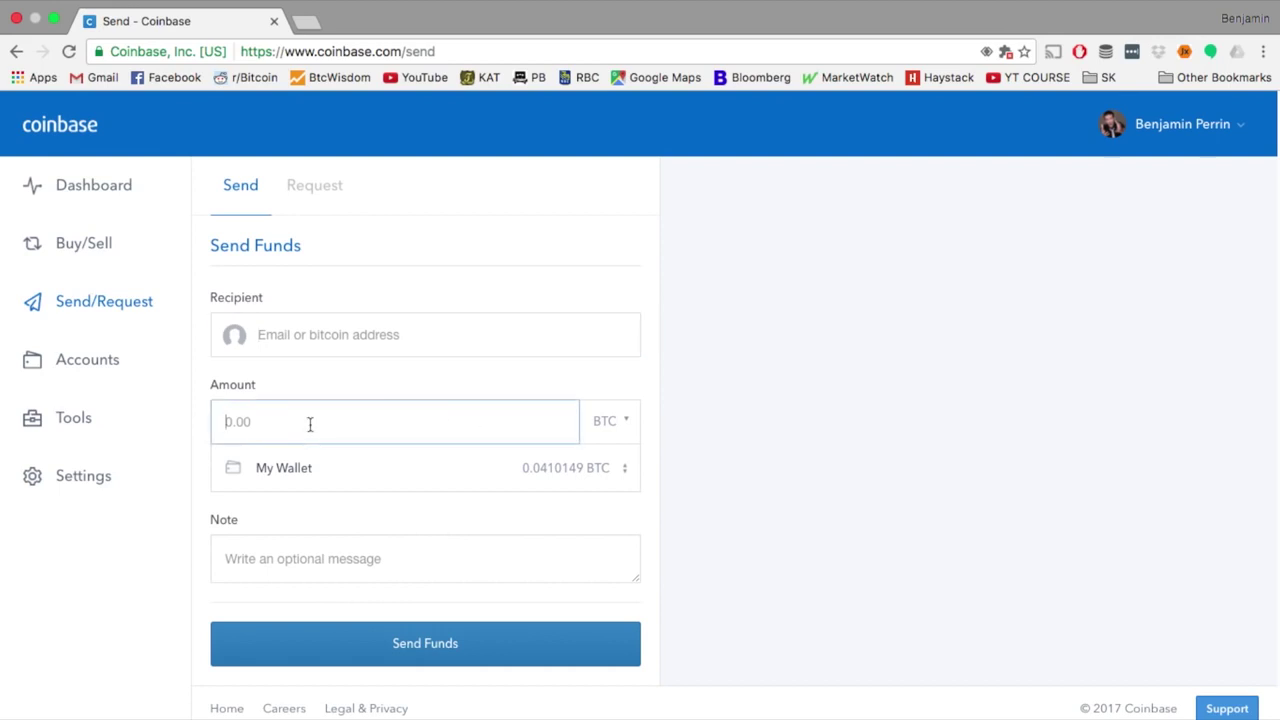
pyautogui.write('.04')
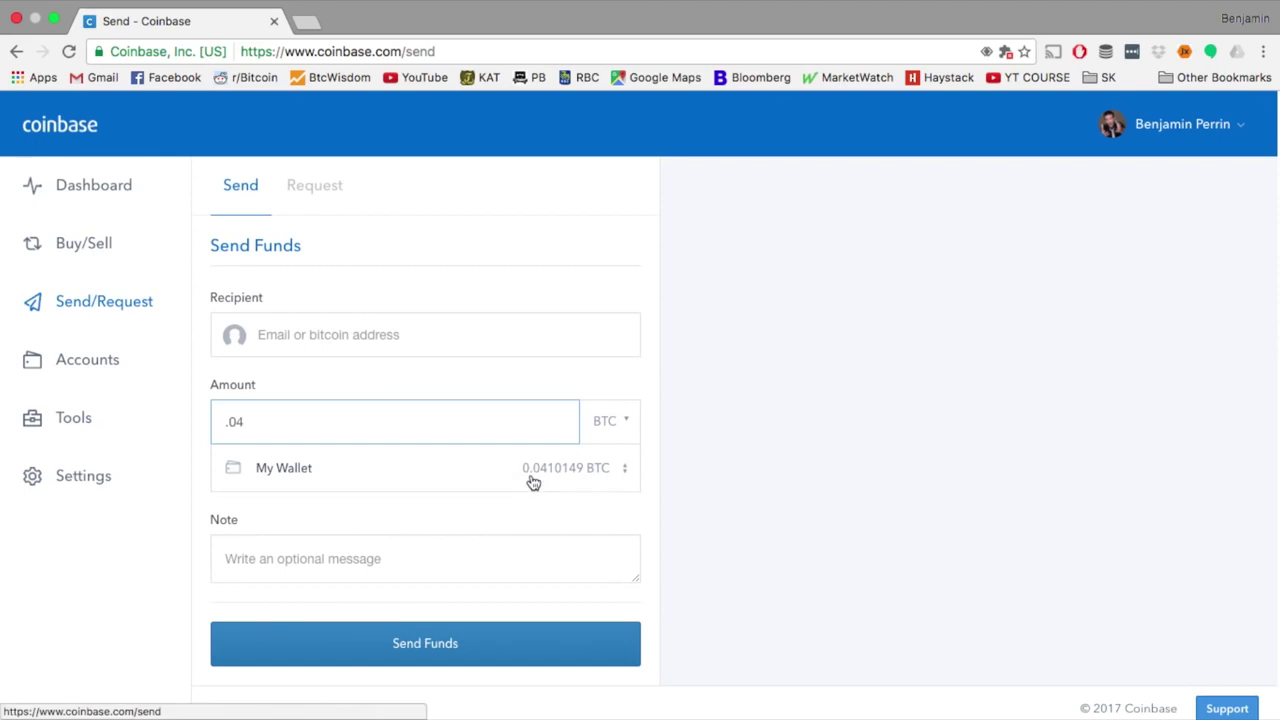
pyautogui.click(640, 421)
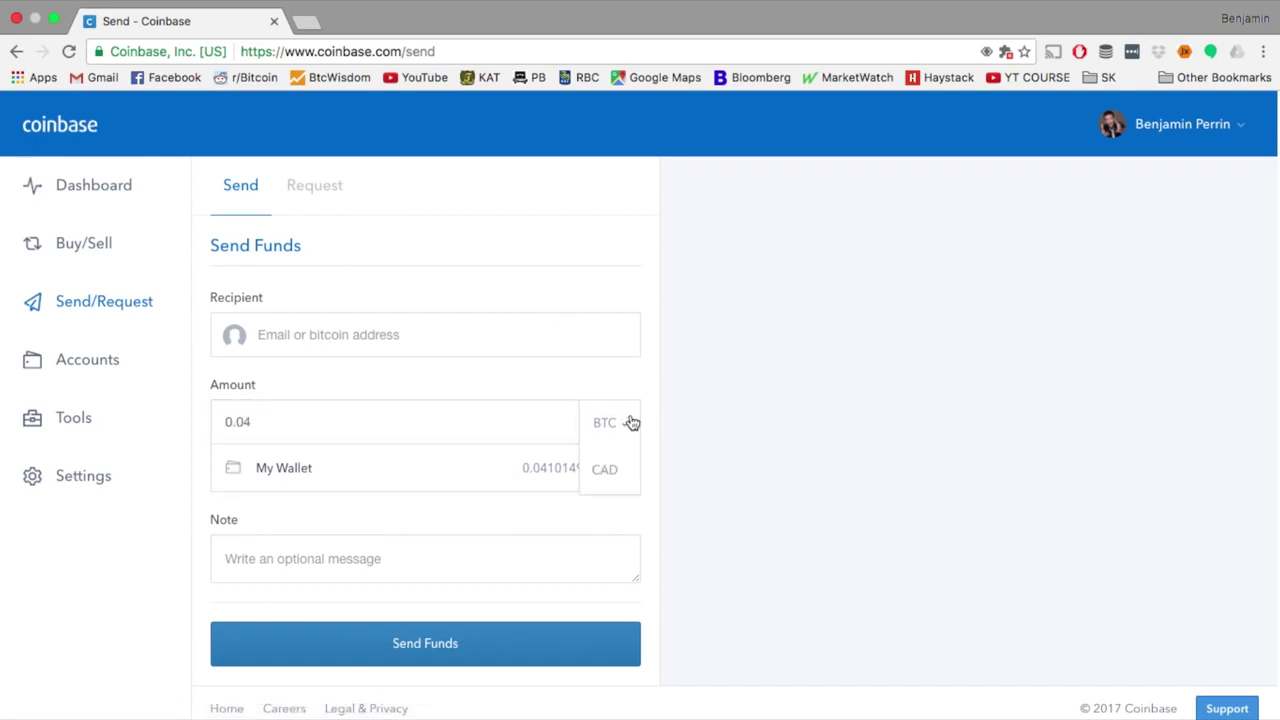
pyautogui.click(612, 474)
pyautogui.click(361, 416)
pyautogui.moveTo(344, 416); pyautogui.dragTo(189, 417)
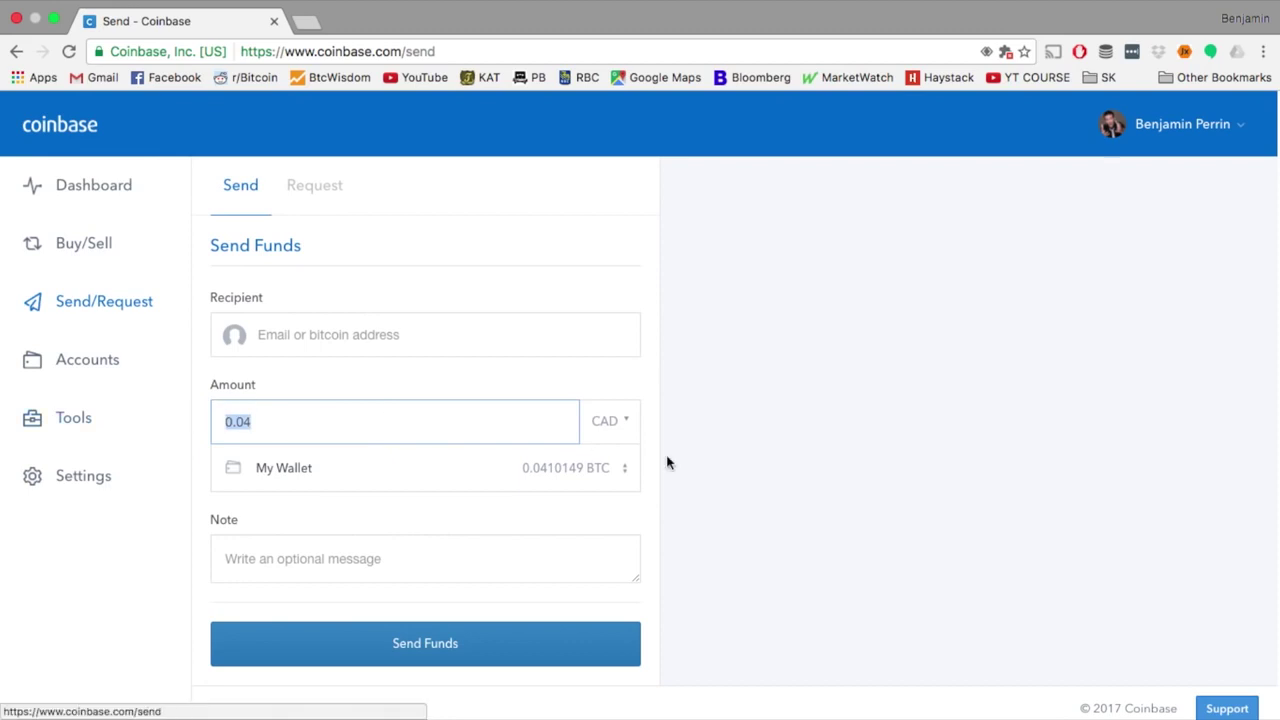
pyautogui.write('5')
pyautogui.click(423, 463)
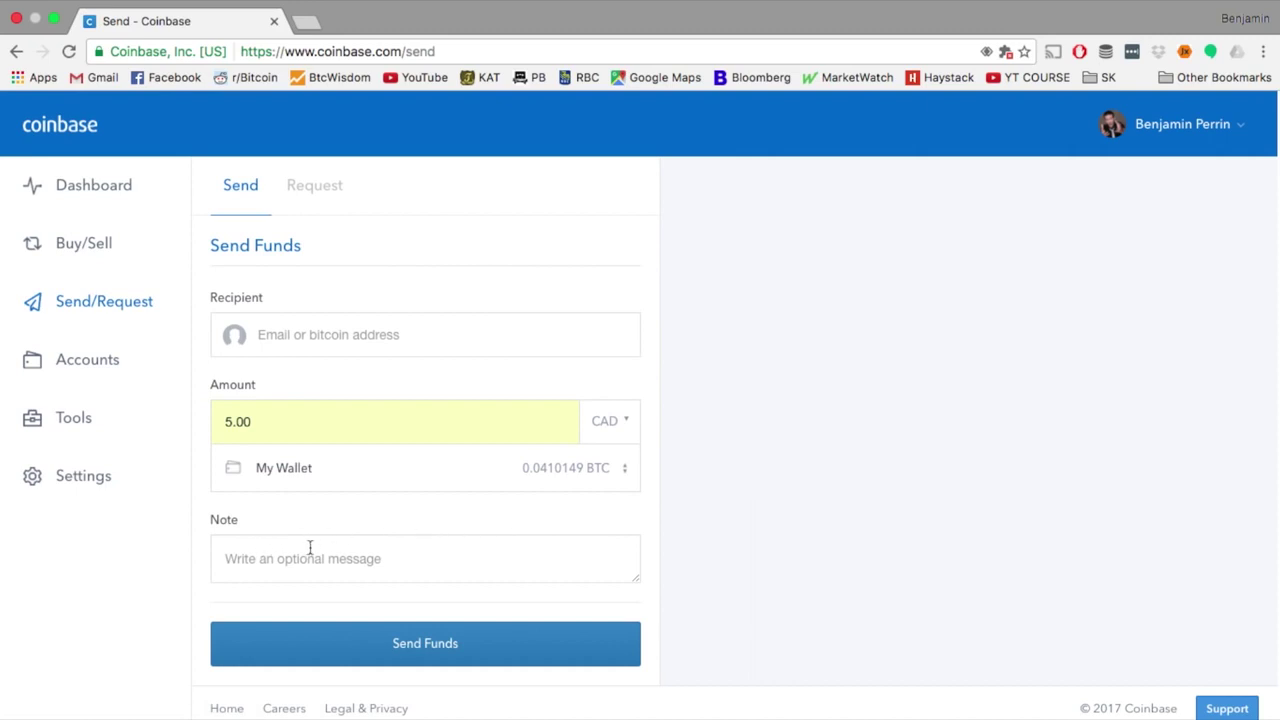
pyautogui.click(341, 558)
pyautogui.scroll(-1, 760, 557)
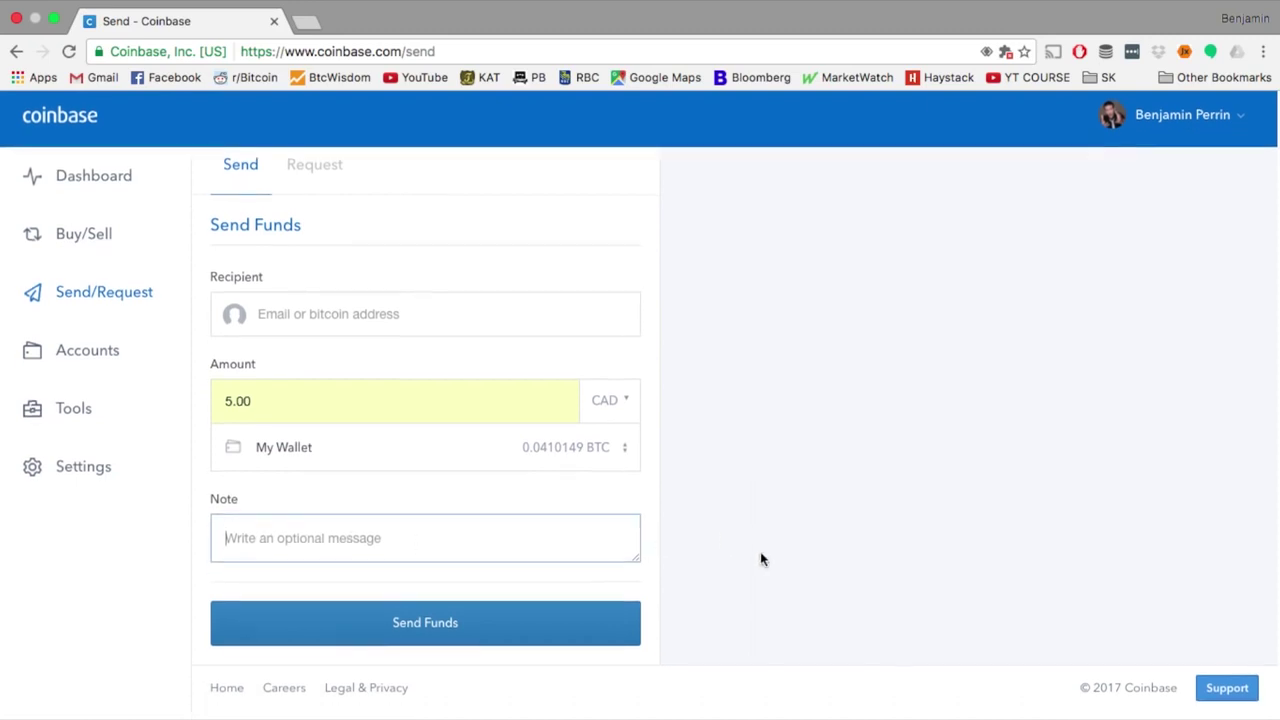
pyautogui.click(760, 632)
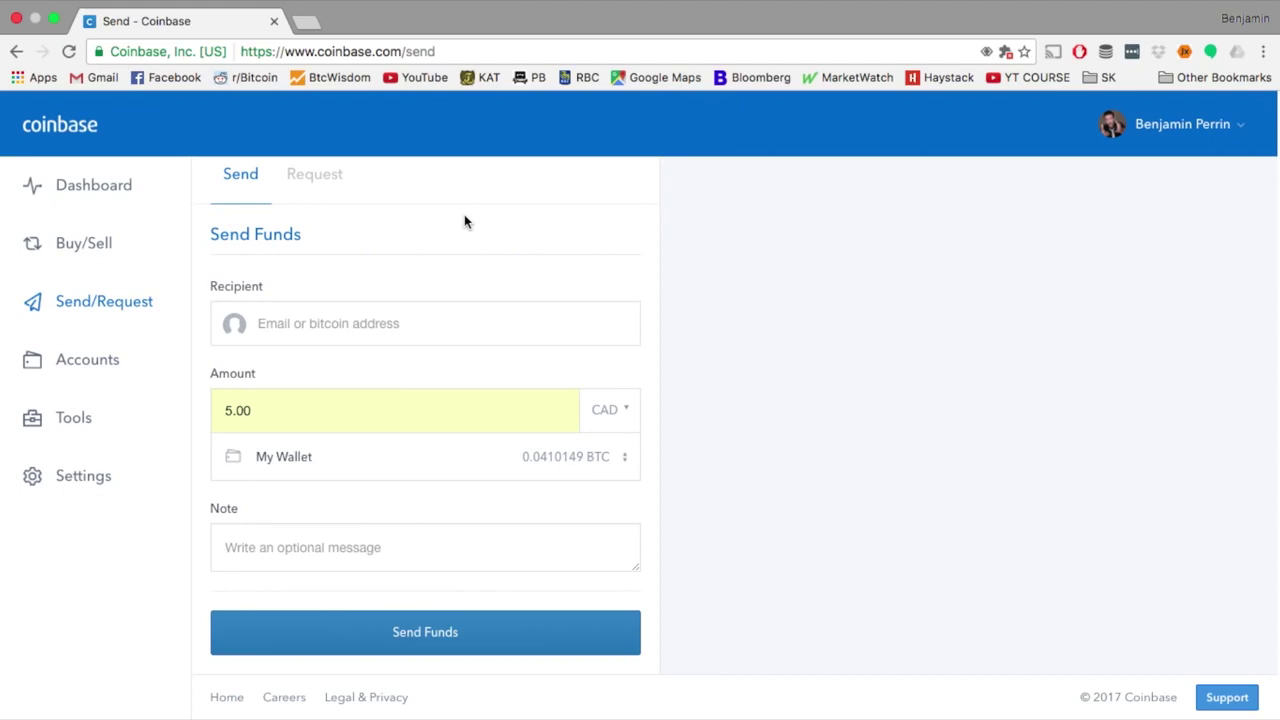
# Launch the Ledger Wallet Bitcoin app from Chrome apps in a new tab
pyautogui.click(306, 21)
pyautogui.click(35, 80)
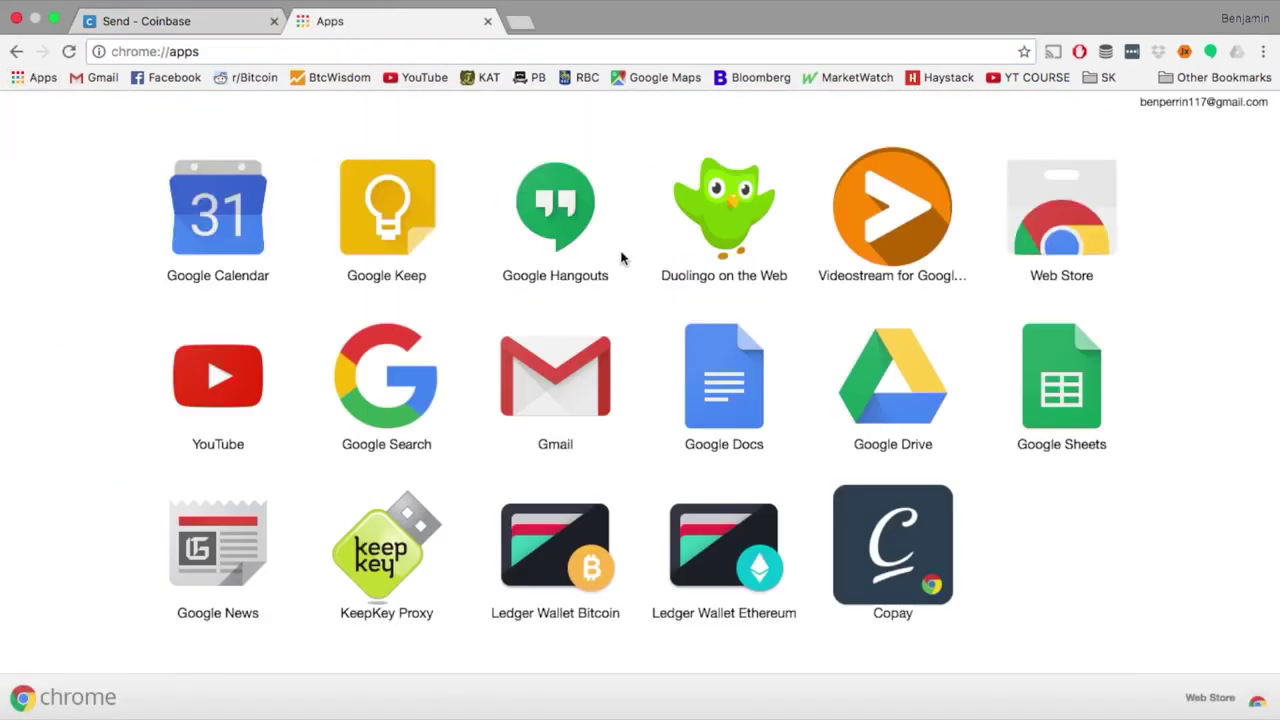
pyautogui.click(548, 548)
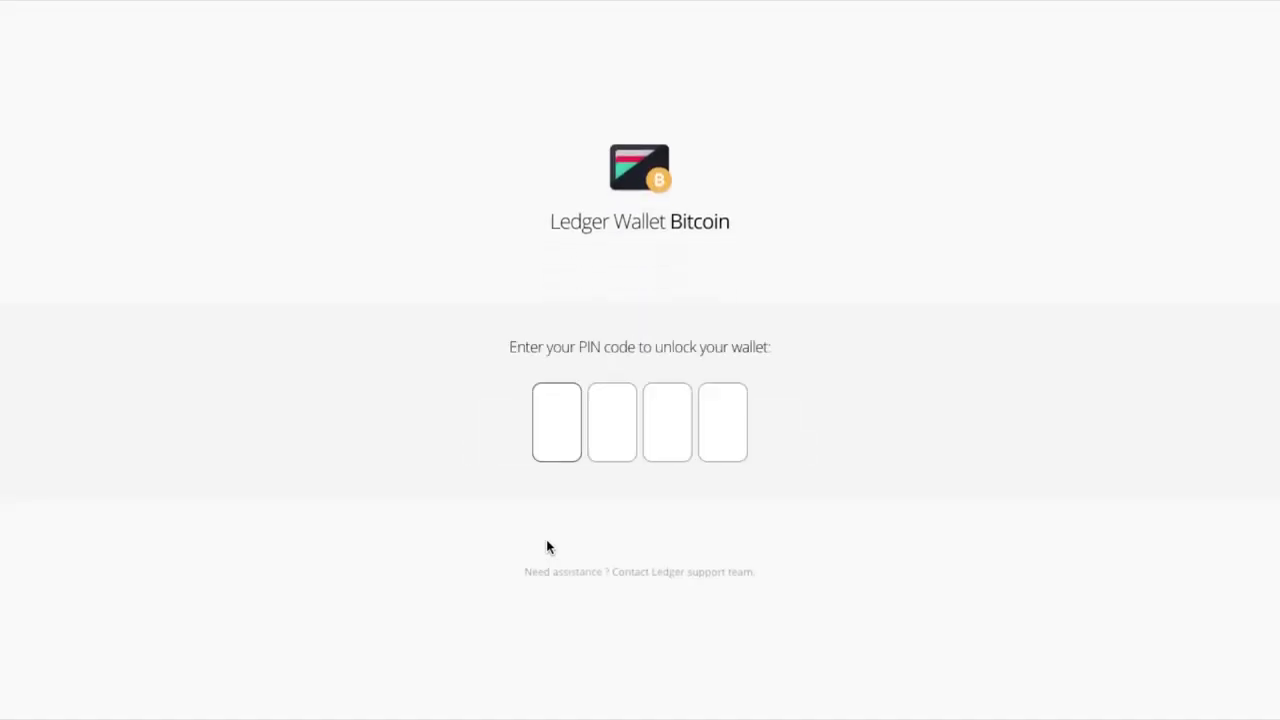
# Enter the four-digit wallet PIN to unlock Ledger Wallet Bitcoin
pyautogui.write('123')
pyautogui.press('BackSpace')
pyautogui.write('34')
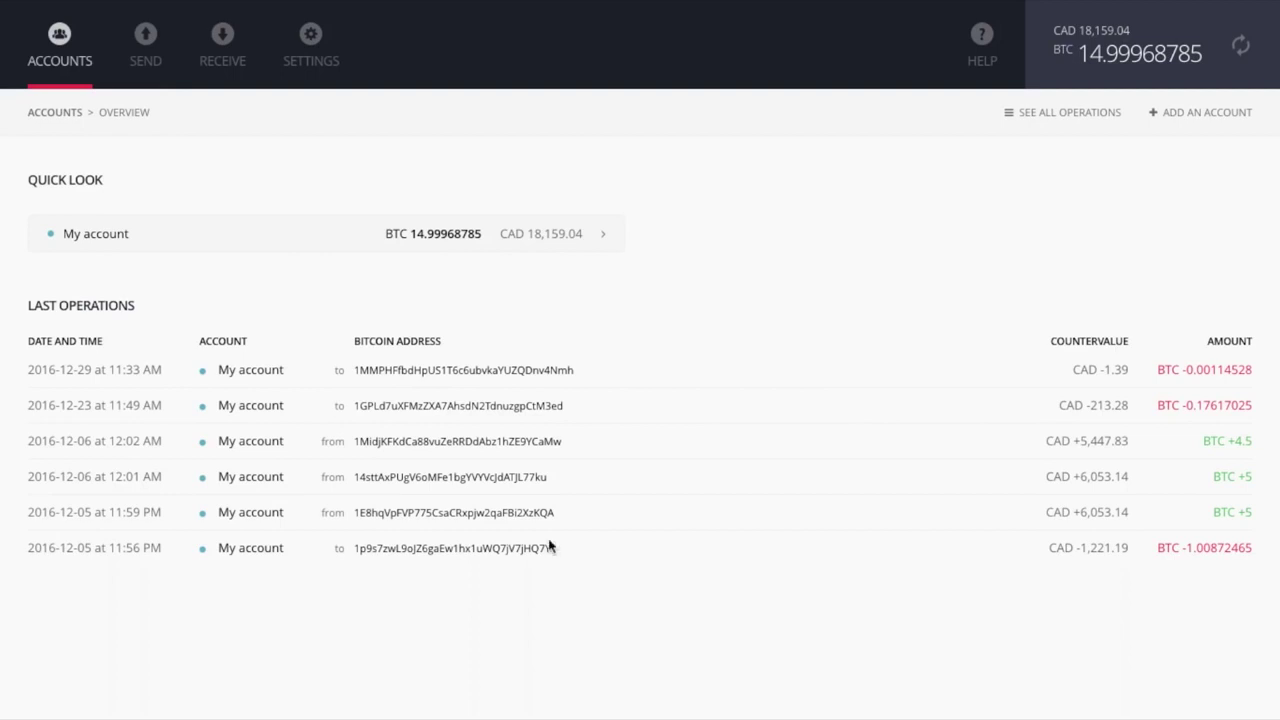
# Copy My account's receiving bitcoin address from the Ledger Receive panel
pyautogui.click(214, 42)
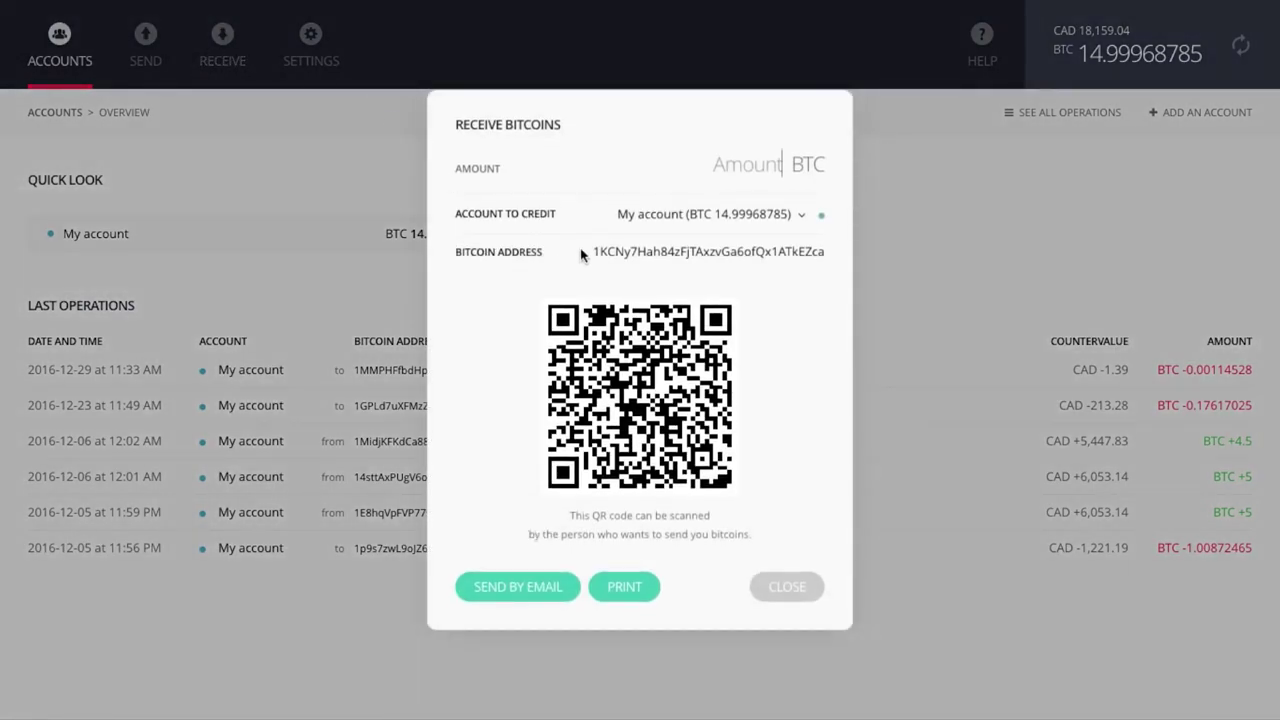
pyautogui.doubleClick(713, 252)
pyautogui.press('super+c')
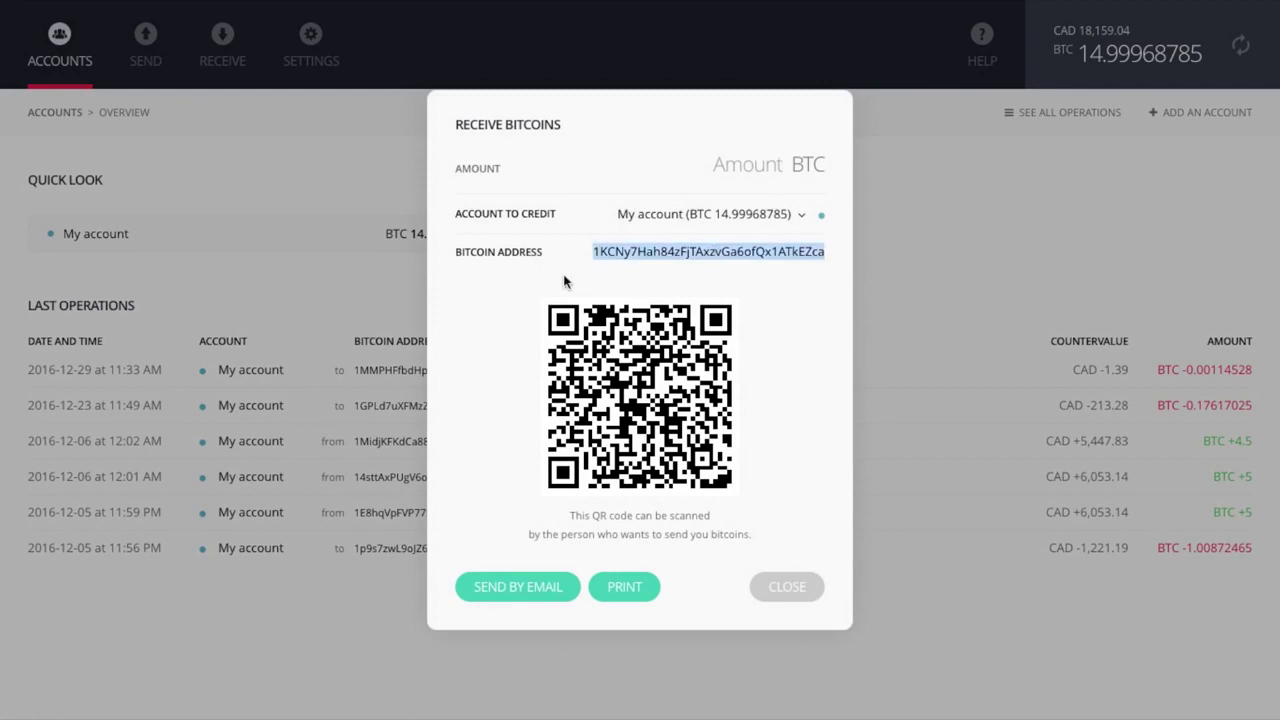
pyautogui.click(789, 588)
# Switch back to the Coinbase Send window through Mission Control
pyautogui.moveTo(334, 3)
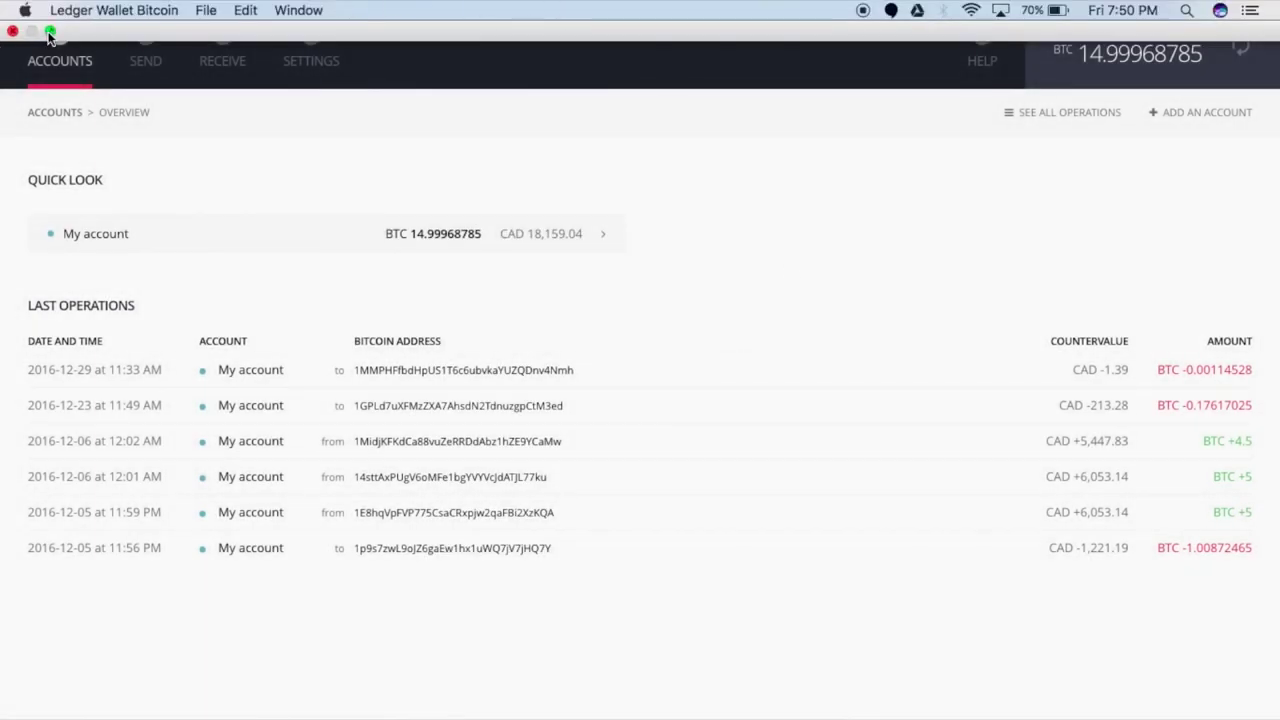
pyautogui.hotkey('ctrl', 'Up')
pyautogui.click(519, 80)
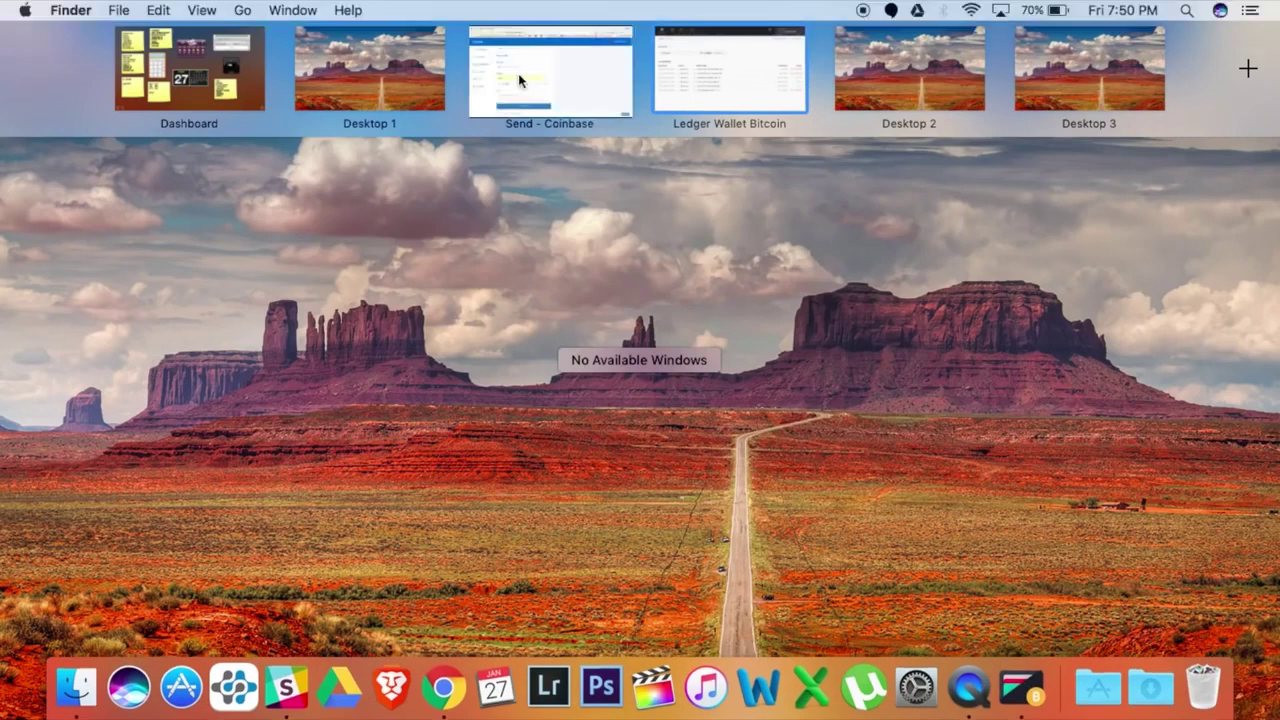
# Paste the Ledger address as recipient and add the note 'Here is some BTC!'
pyautogui.click(333, 331)
pyautogui.press('super+v')
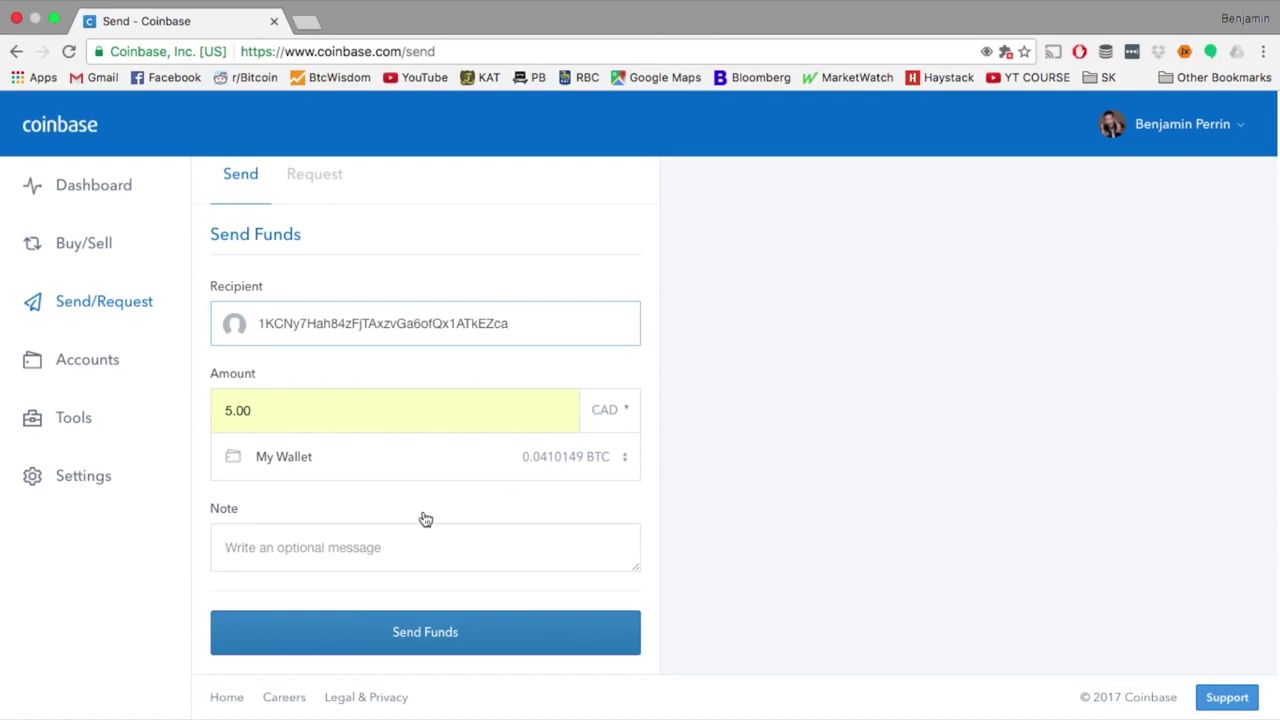
pyautogui.click(411, 548)
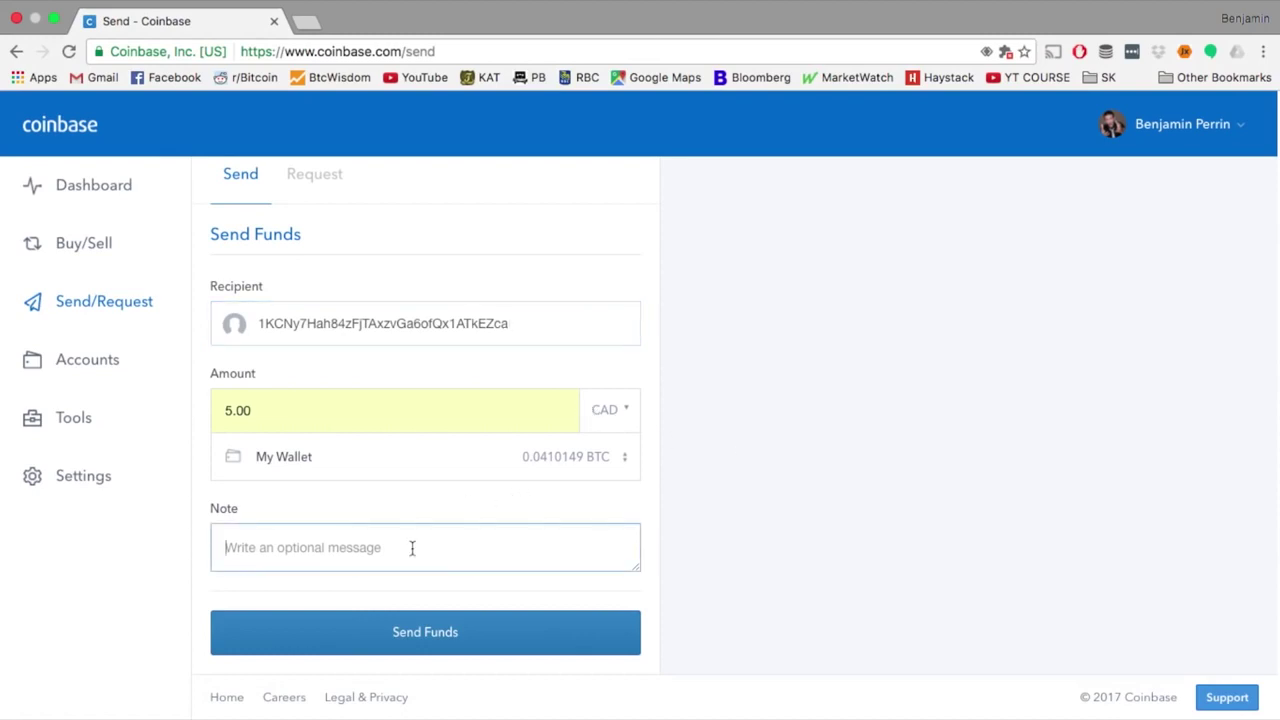
pyautogui.write('Here is so')
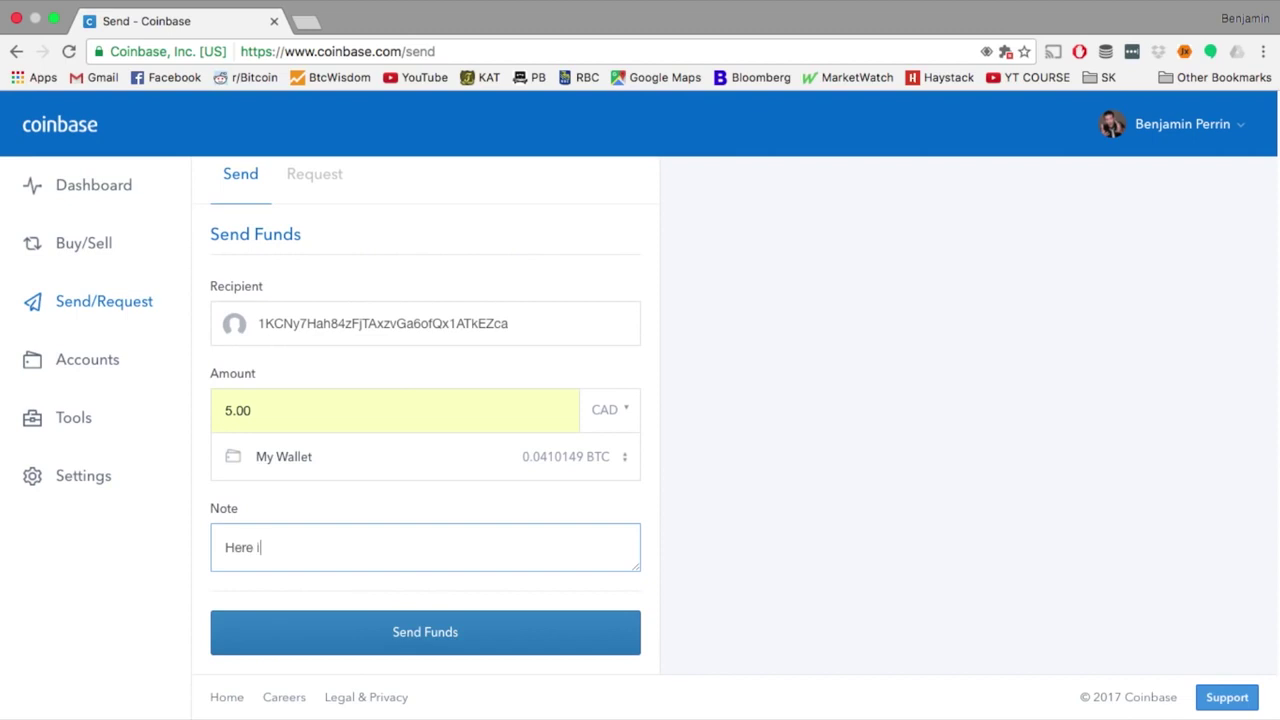
pyautogui.press('BackSpace')
pyautogui.press('BackSpace')
pyautogui.write('some')
# Submit and confirm sending 0.004113 BTC (5.00 CAD) to the Ledger wallet
pyautogui.click(419, 633)
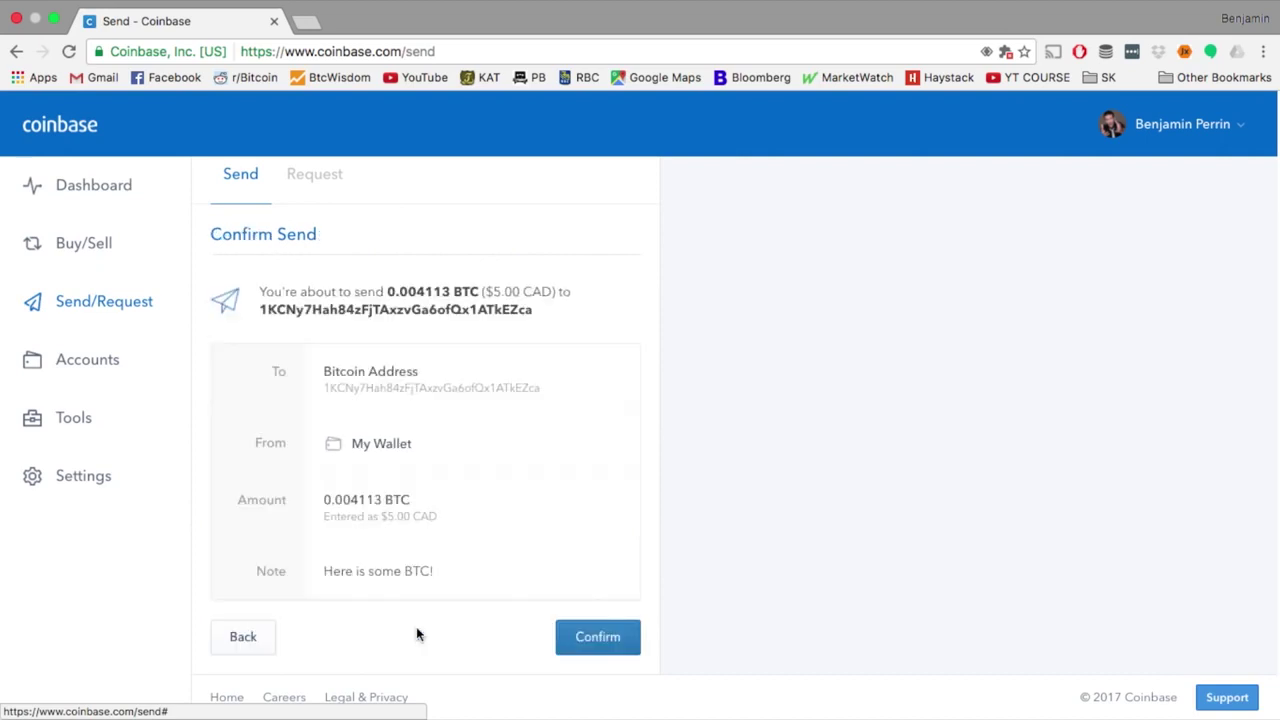
pyautogui.click(587, 637)
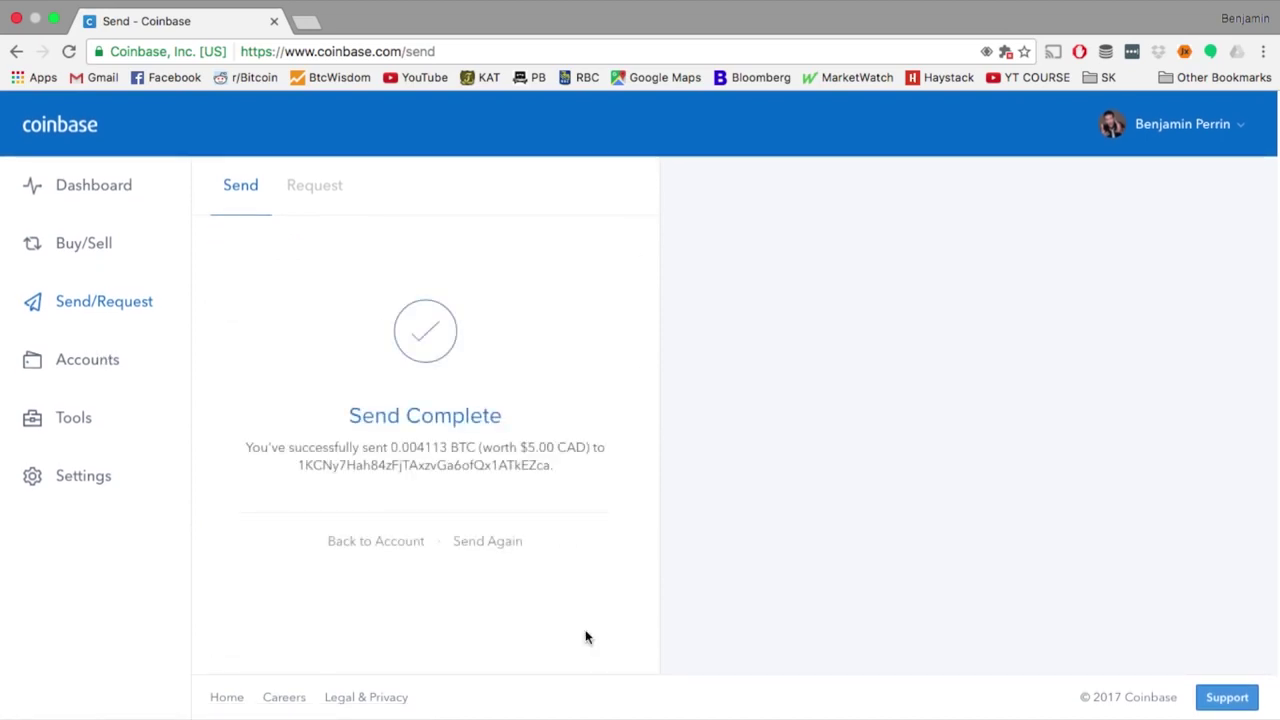
pyautogui.hotkey('ctrl', 'Up')
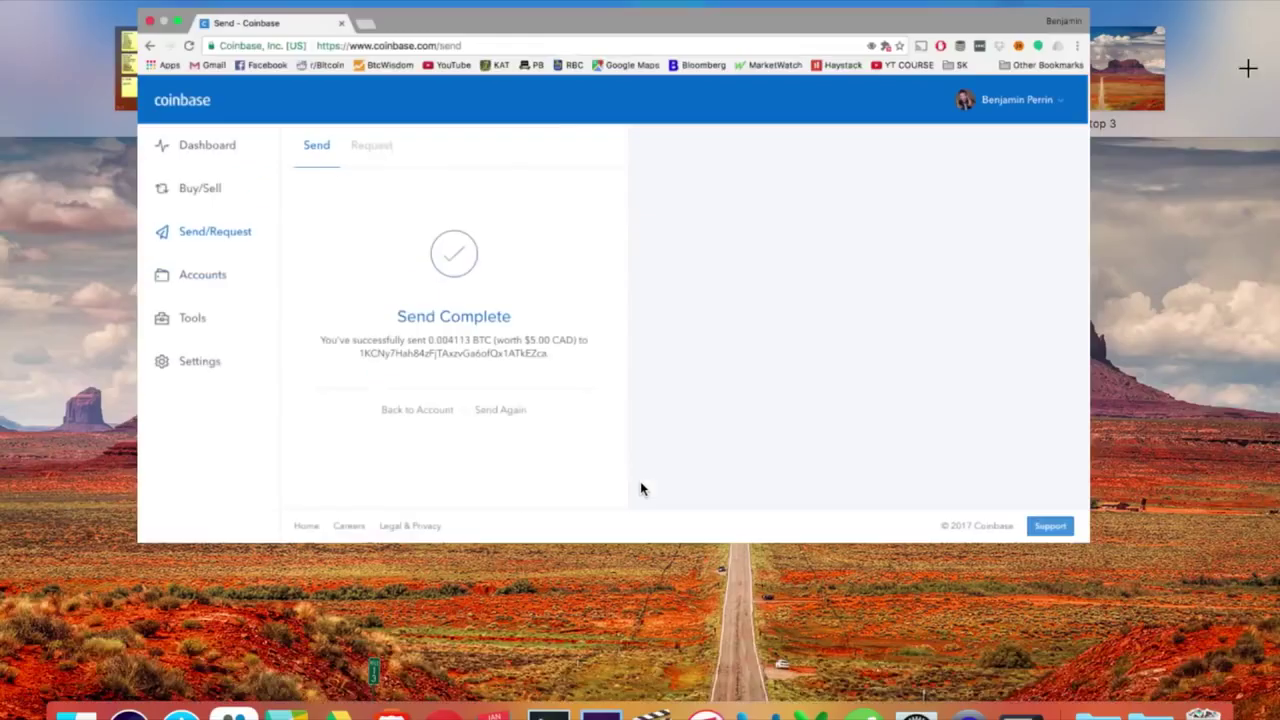
# Inspect the unconfirmed +0.004113 BTC operation in Ledger, then return to Coinbase's Send Complete page
pyautogui.click(770, 69)
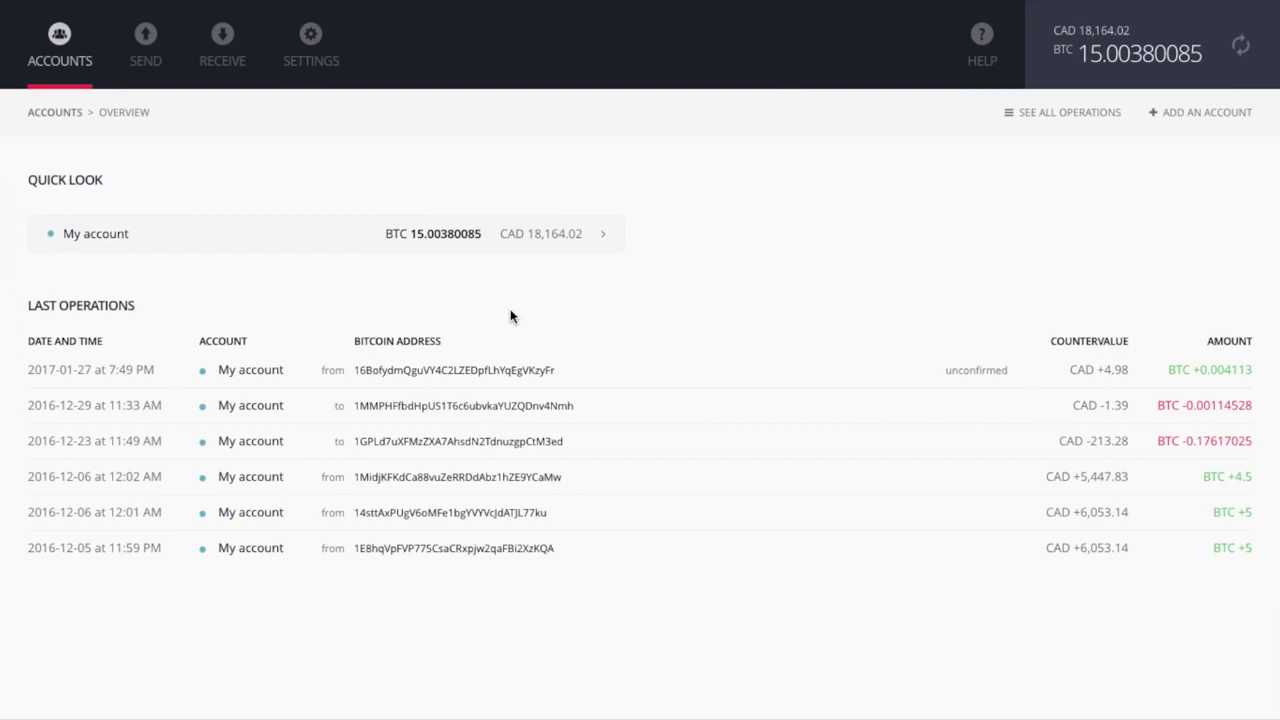
pyautogui.click(436, 376)
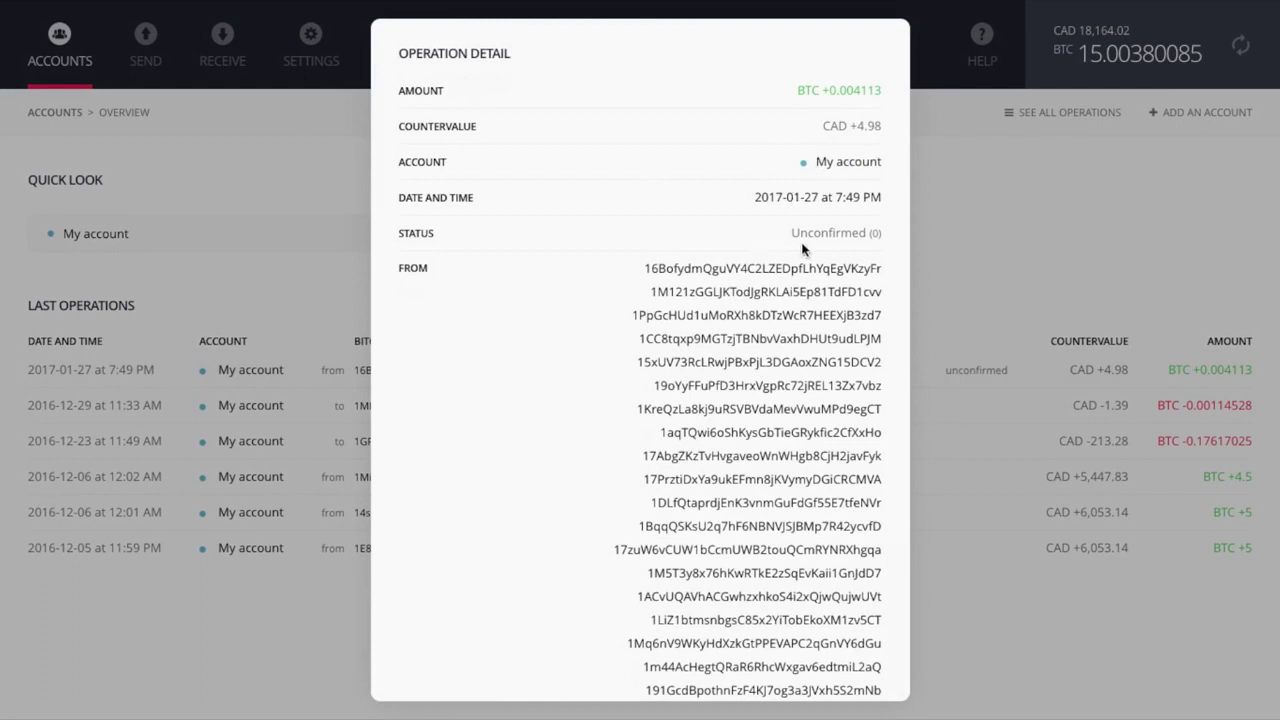
pyautogui.click(950, 247)
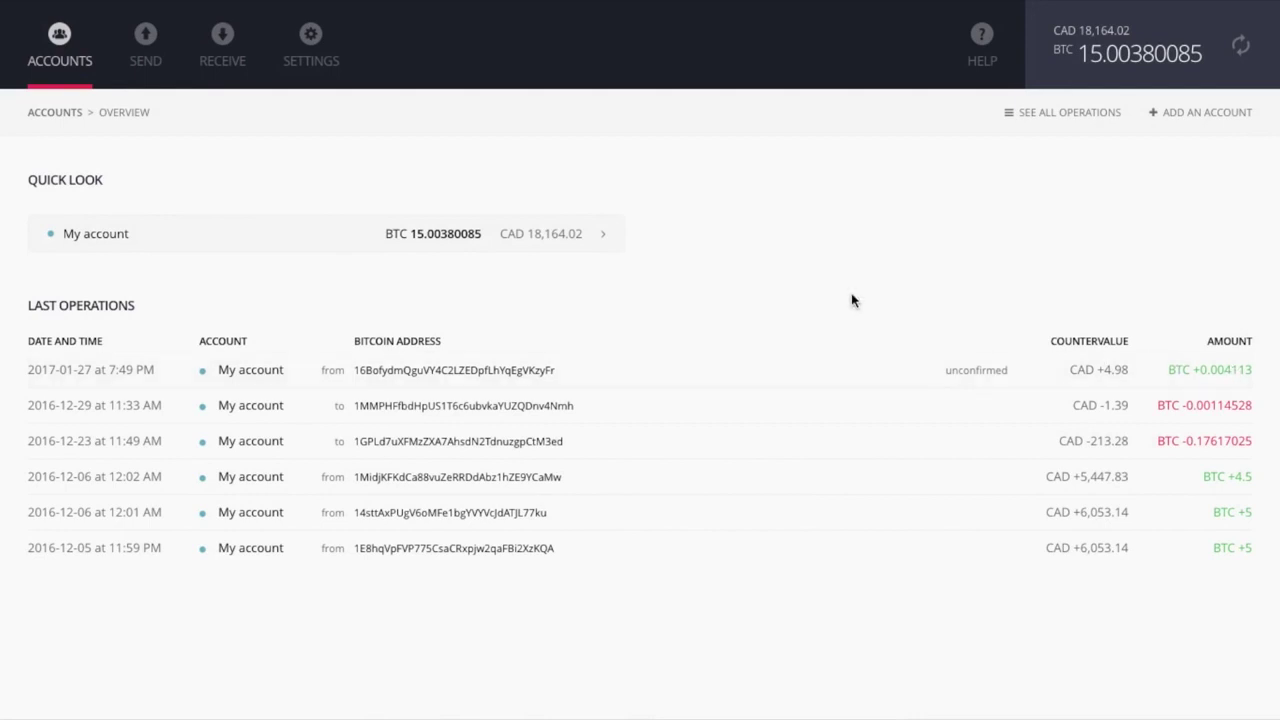
pyautogui.hotkey('ctrl', 'Up')
pyautogui.click(520, 77)
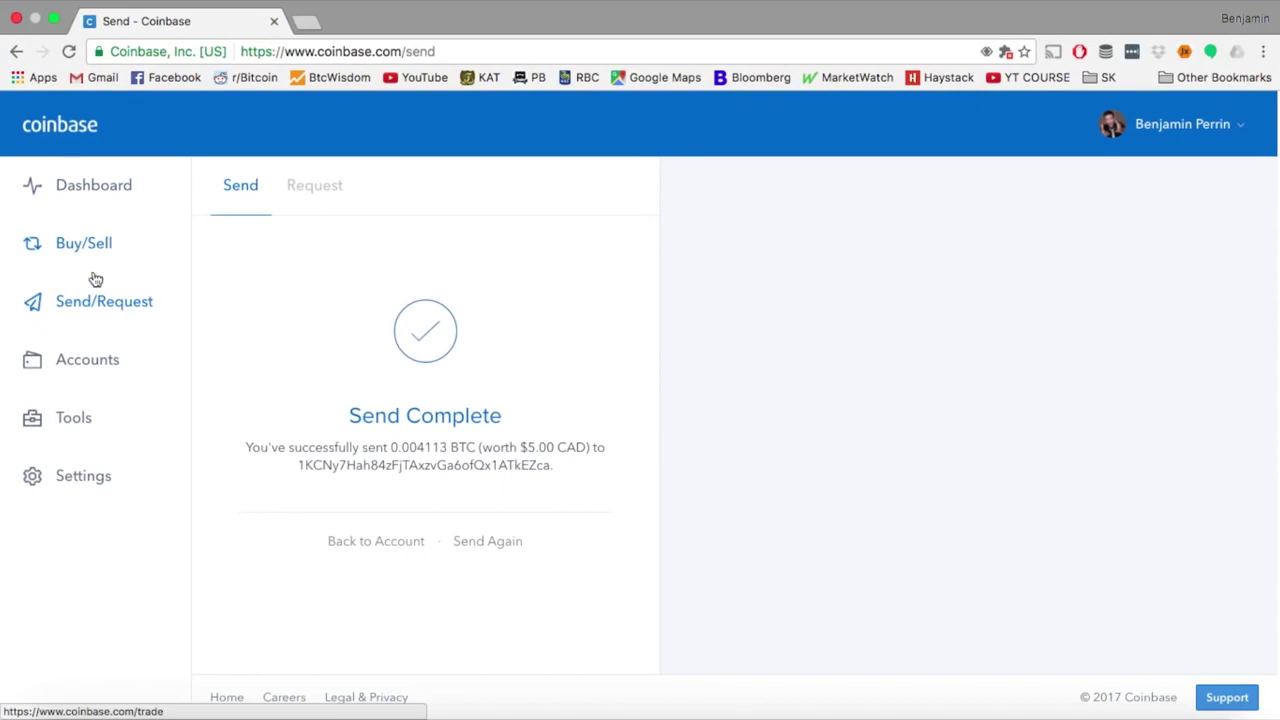
# Rename the bitcoin account from 'My Wallet' to 'BTC Wallet' on the Accounts page
pyautogui.click(88, 362)
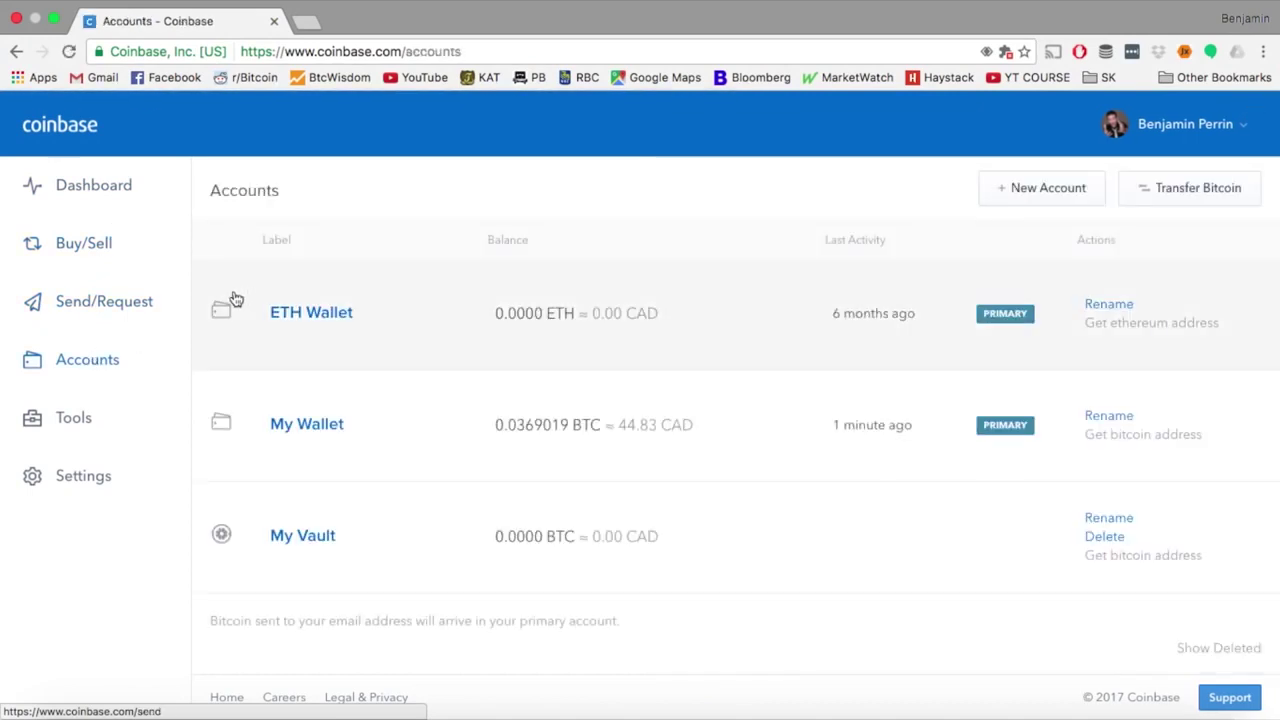
pyautogui.scroll(1, 552, 333)
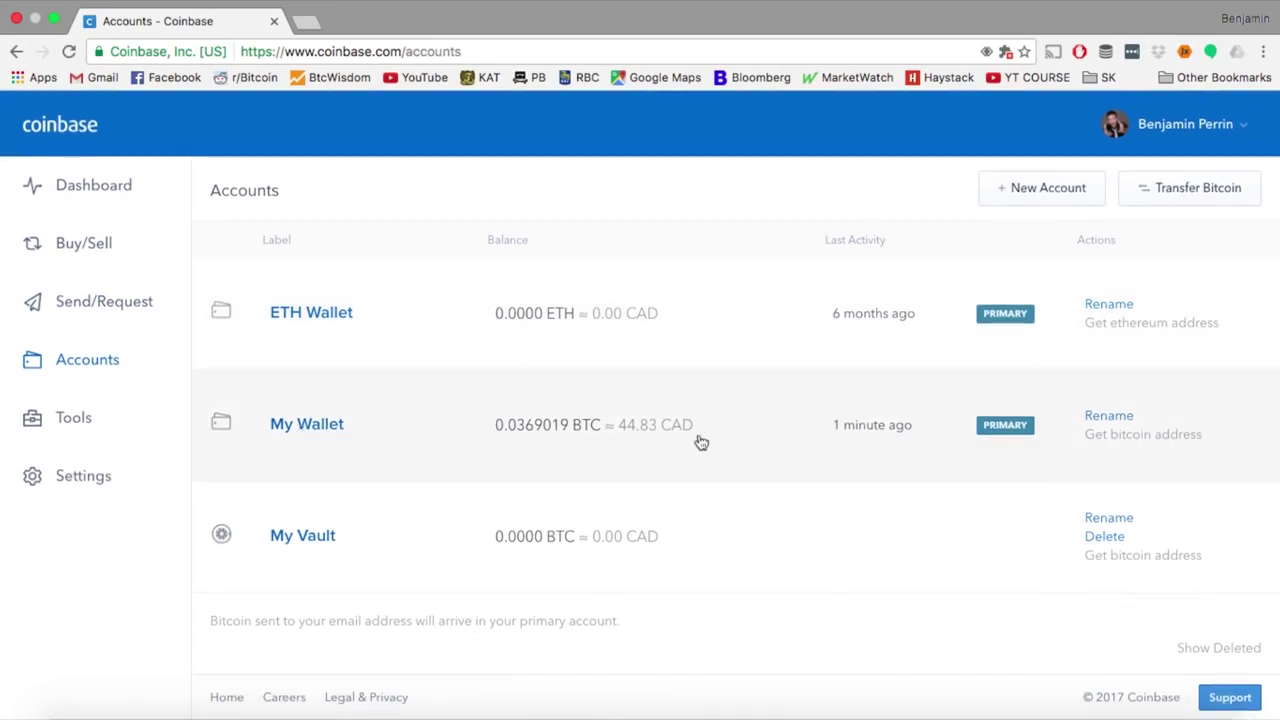
pyautogui.click(1100, 417)
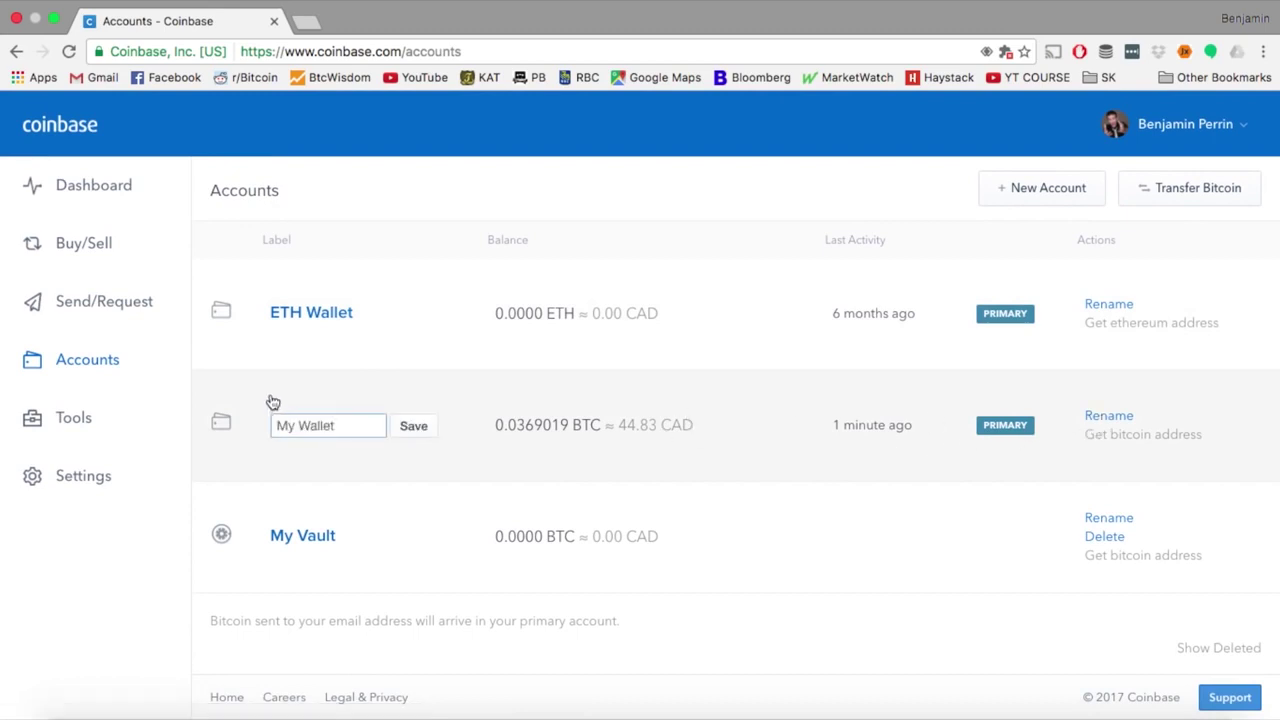
pyautogui.moveTo(280, 425); pyautogui.dragTo(290, 425)
pyautogui.write('BTC')
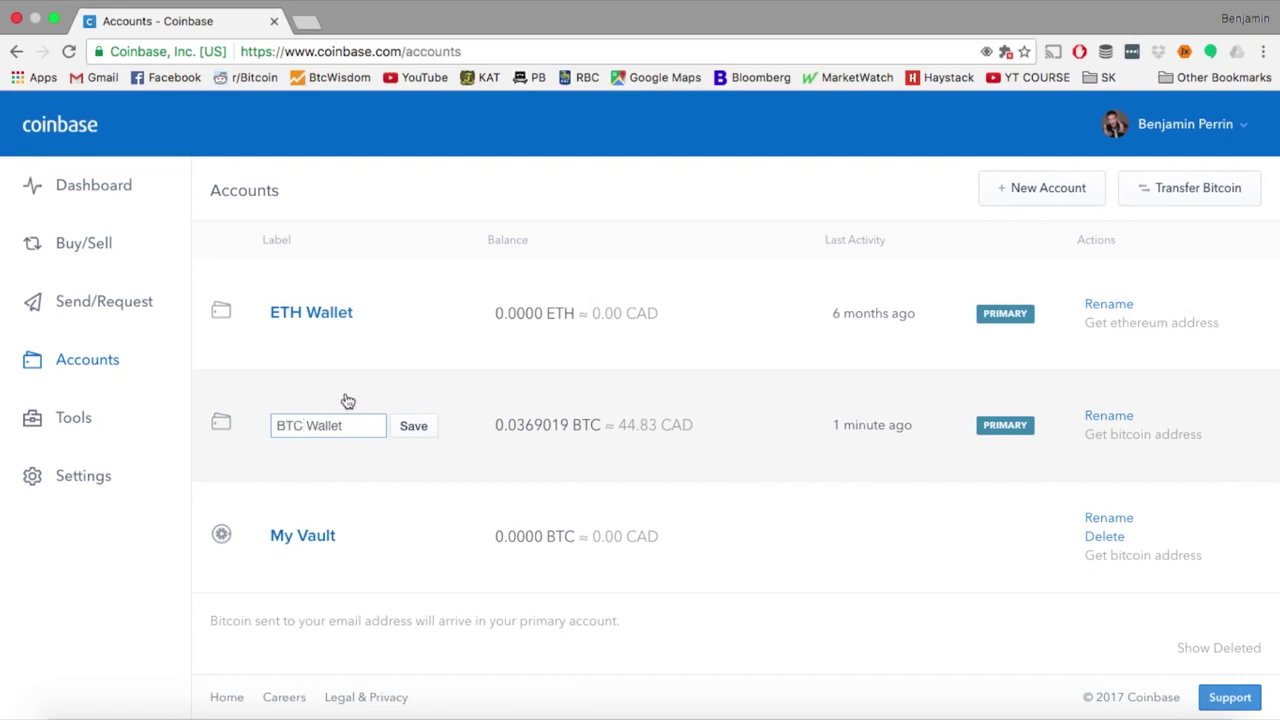
pyautogui.click(420, 426)
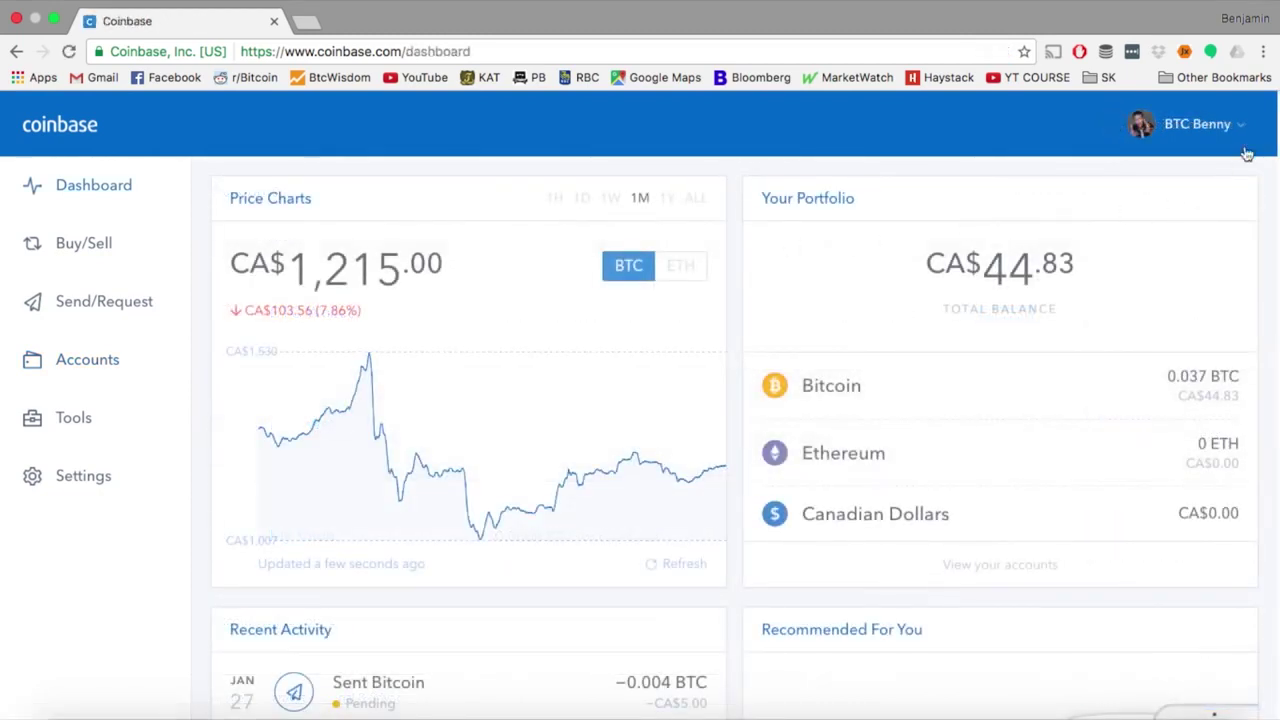
# Go to Invite Friends from the profile menu and tweet the referral link
pyautogui.click(1240, 126)
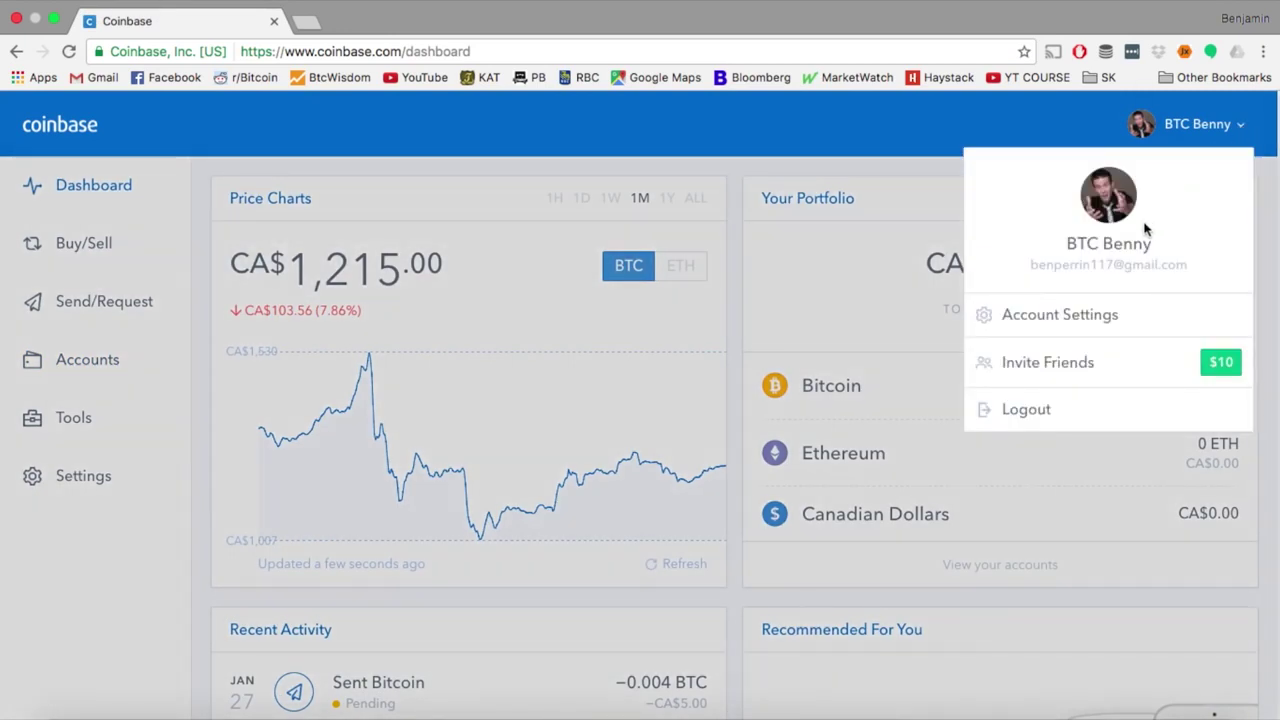
pyautogui.click(1073, 372)
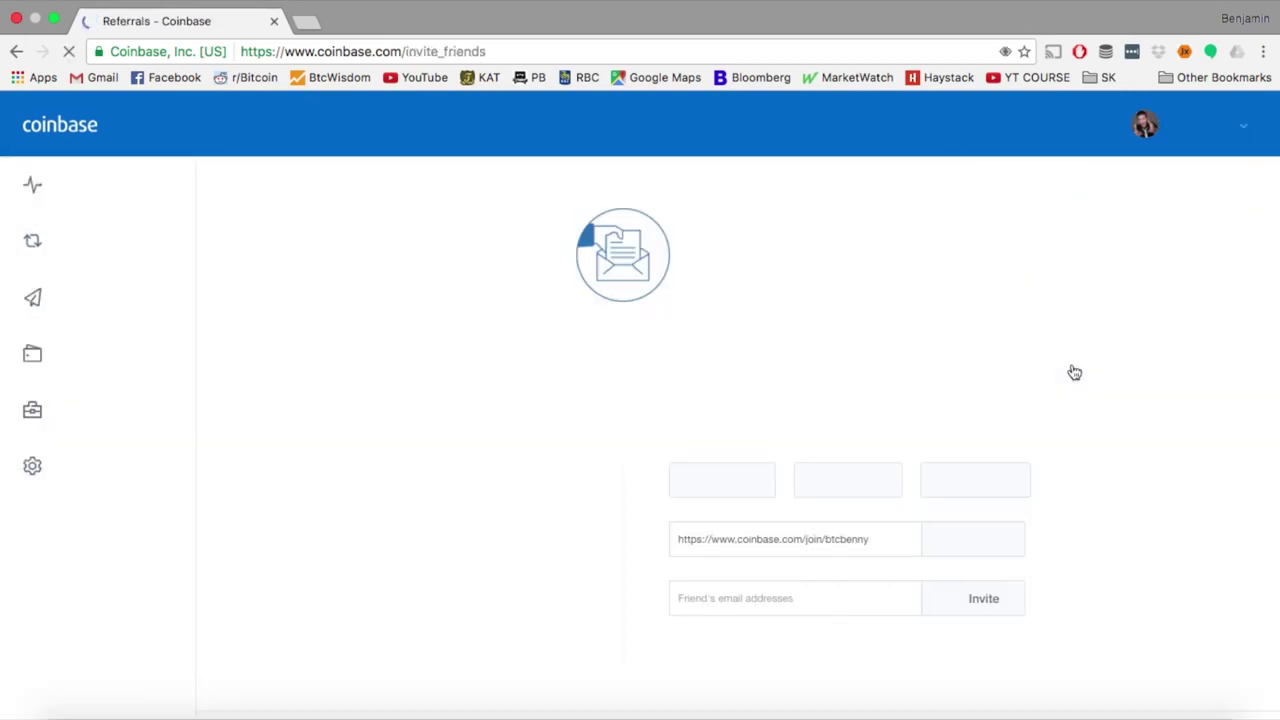
pyautogui.scroll(-1, 894, 331)
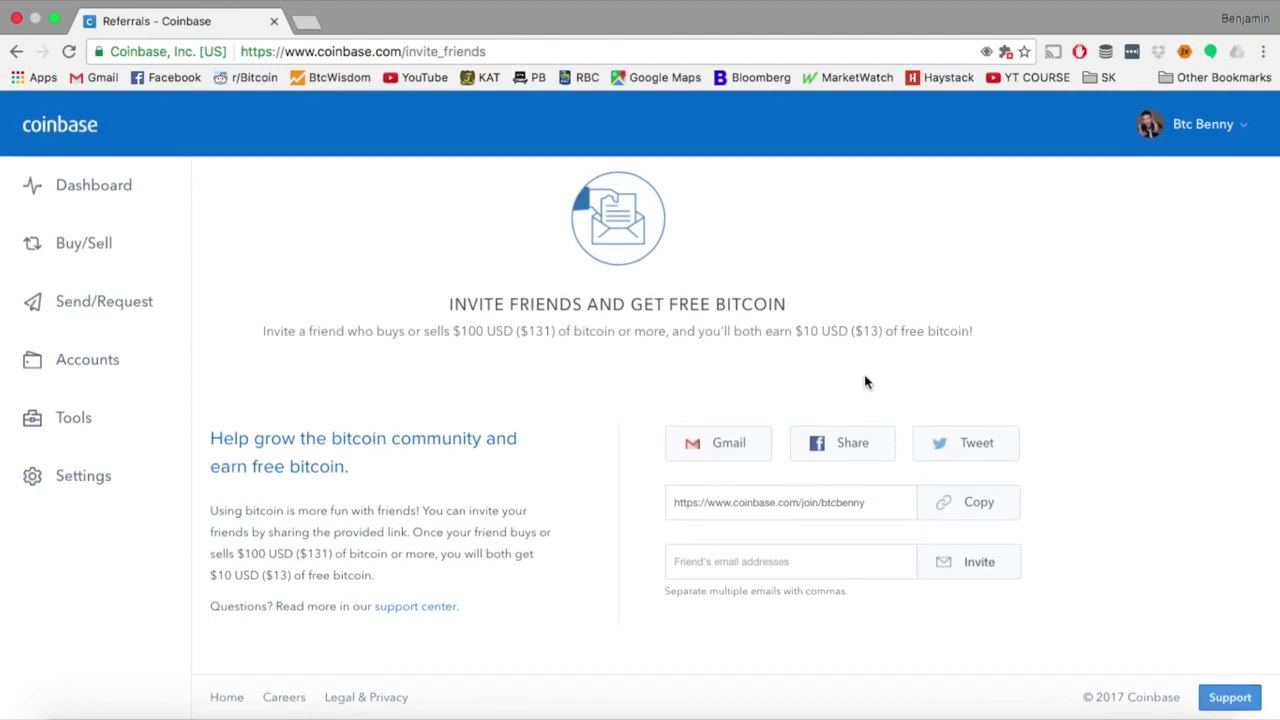
pyautogui.click(958, 454)
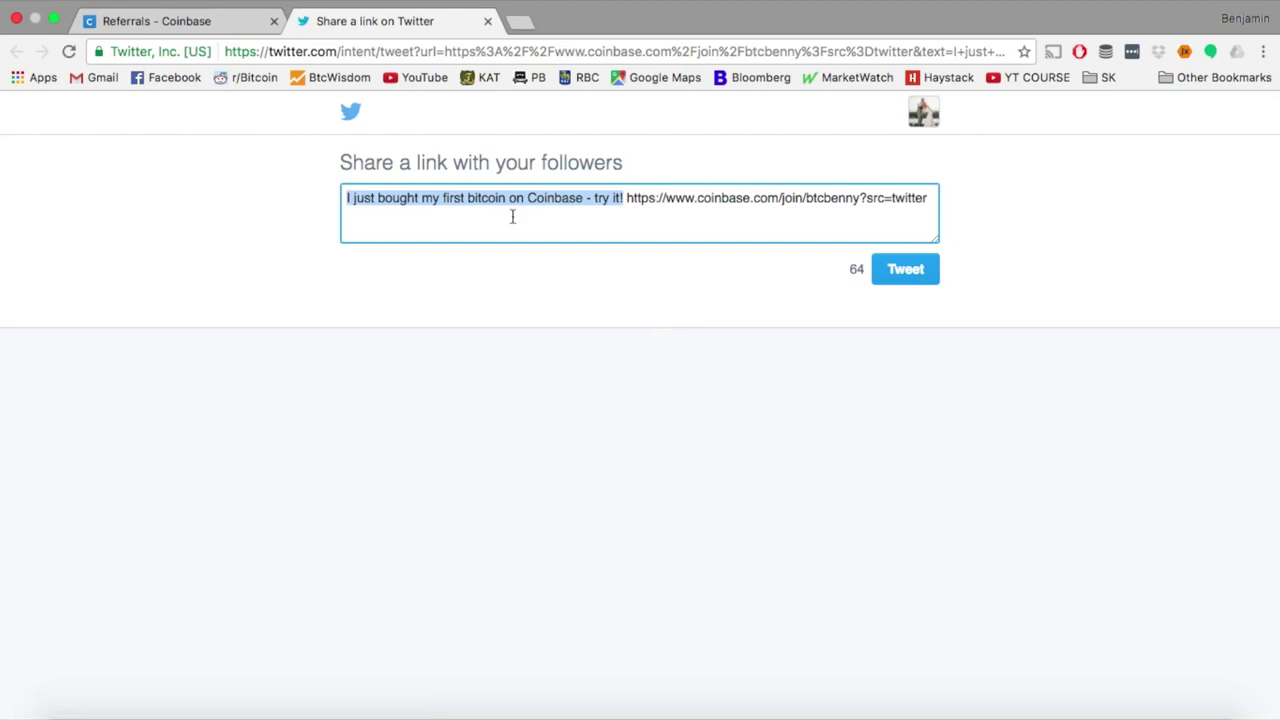
pyautogui.click(469, 204)
pyautogui.write('#')
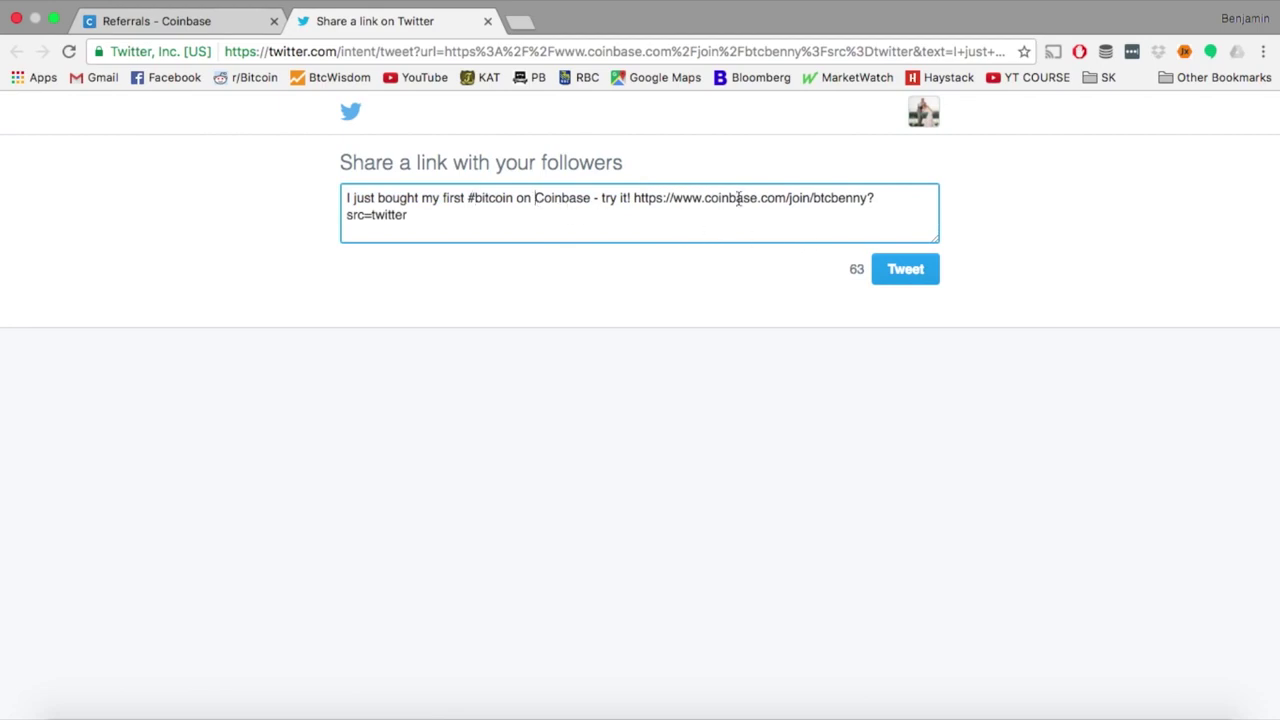
pyautogui.click(535, 198)
pyautogui.write('@')
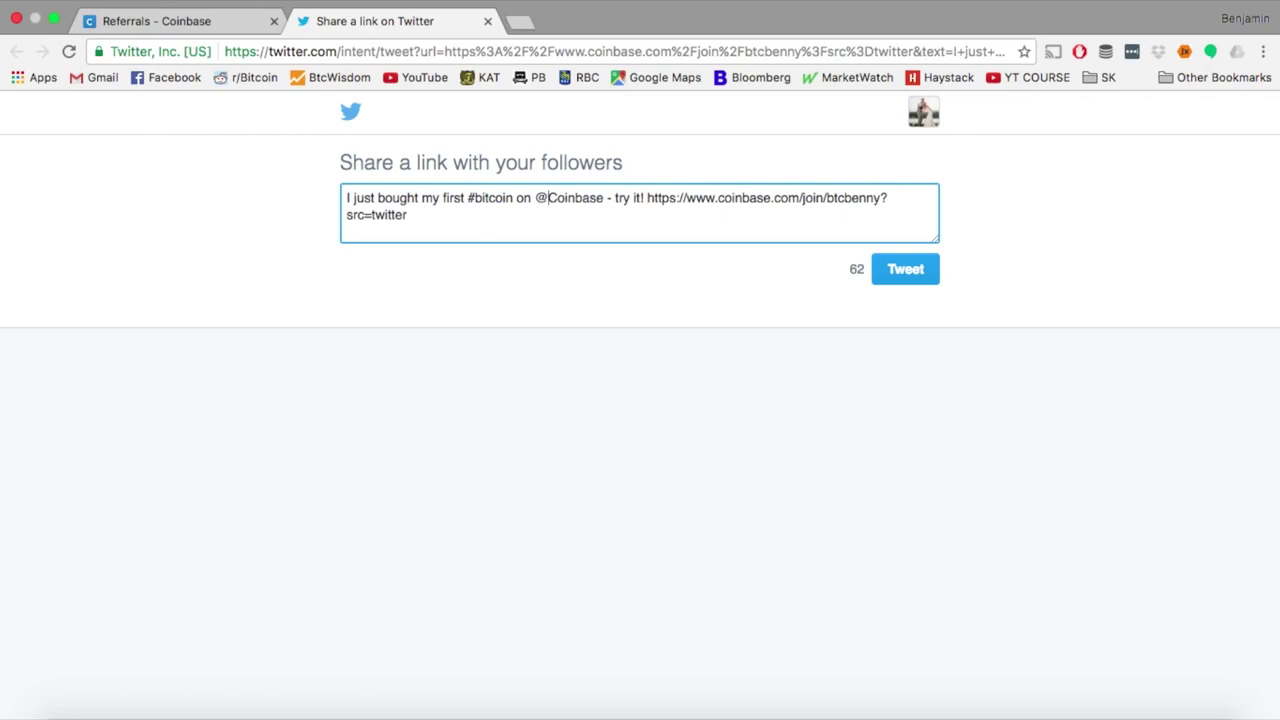
pyautogui.click(903, 280)
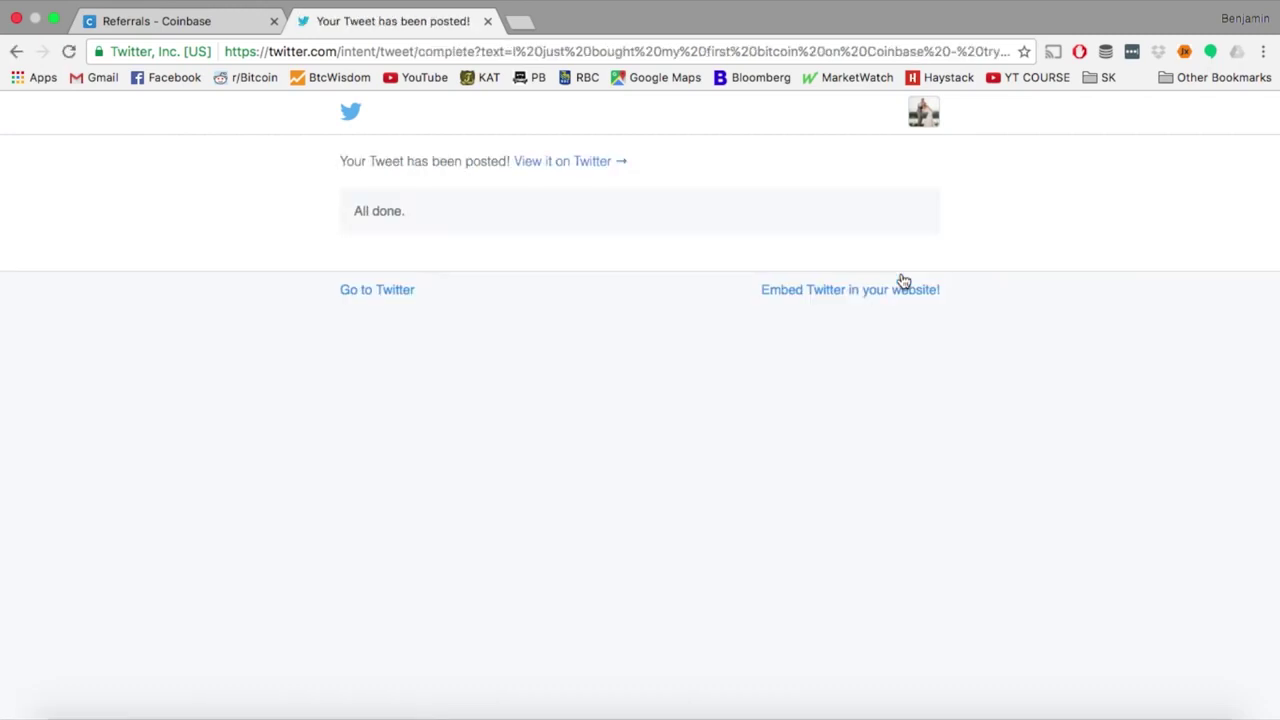
pyautogui.click(200, 24)
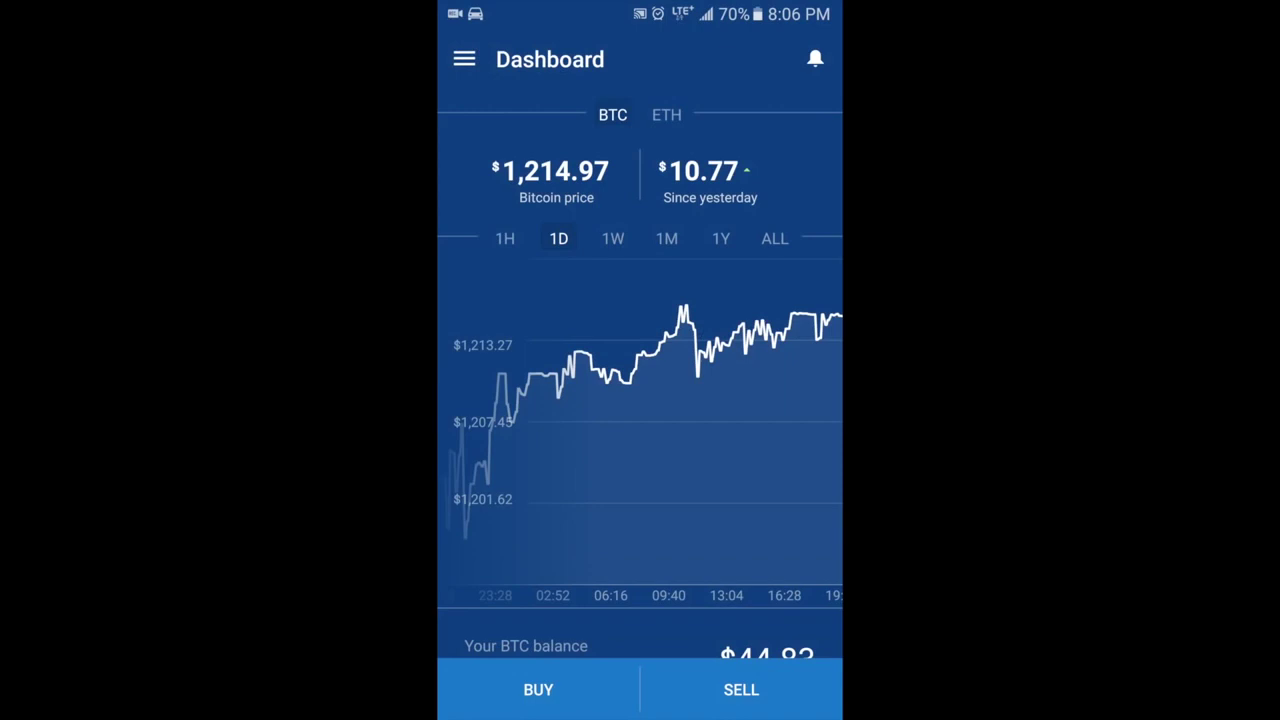
# Compare the Ethereum and Bitcoin price charts, then view the Buy bitcoin form
pyautogui.click(666, 114)
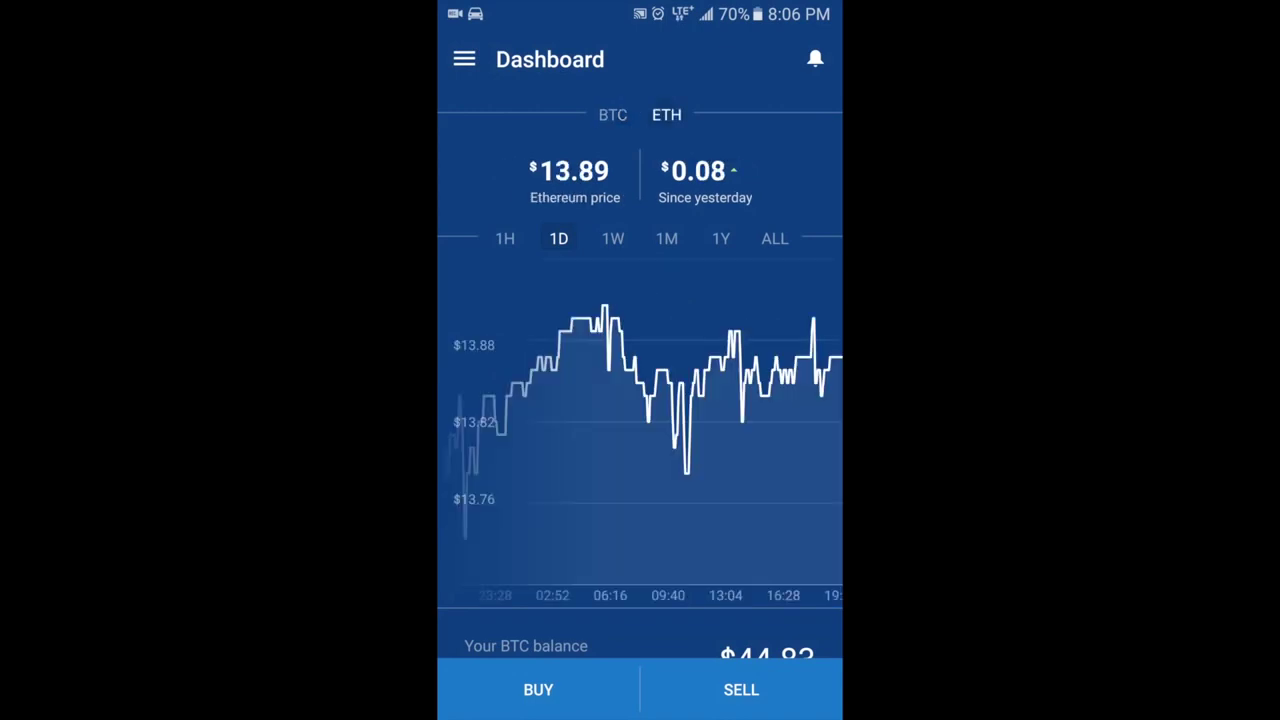
pyautogui.click(612, 114)
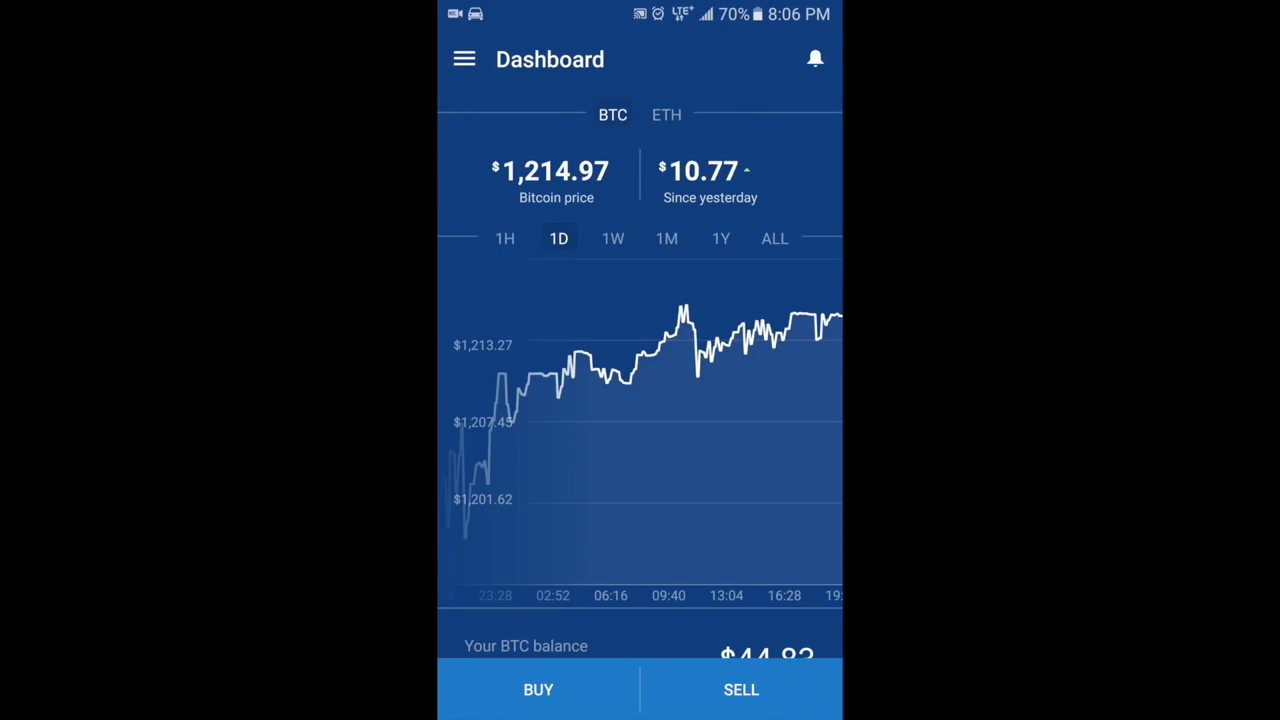
pyautogui.click(464, 59)
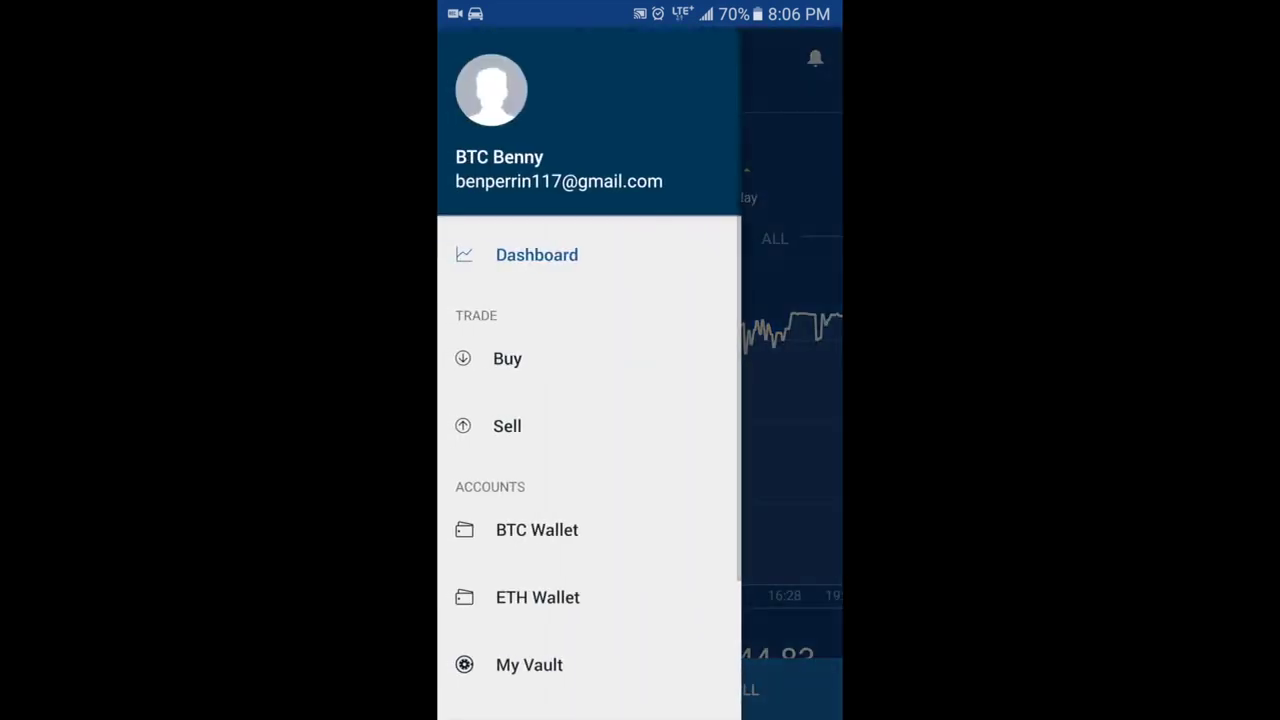
pyautogui.scroll(-3, 589, 450)
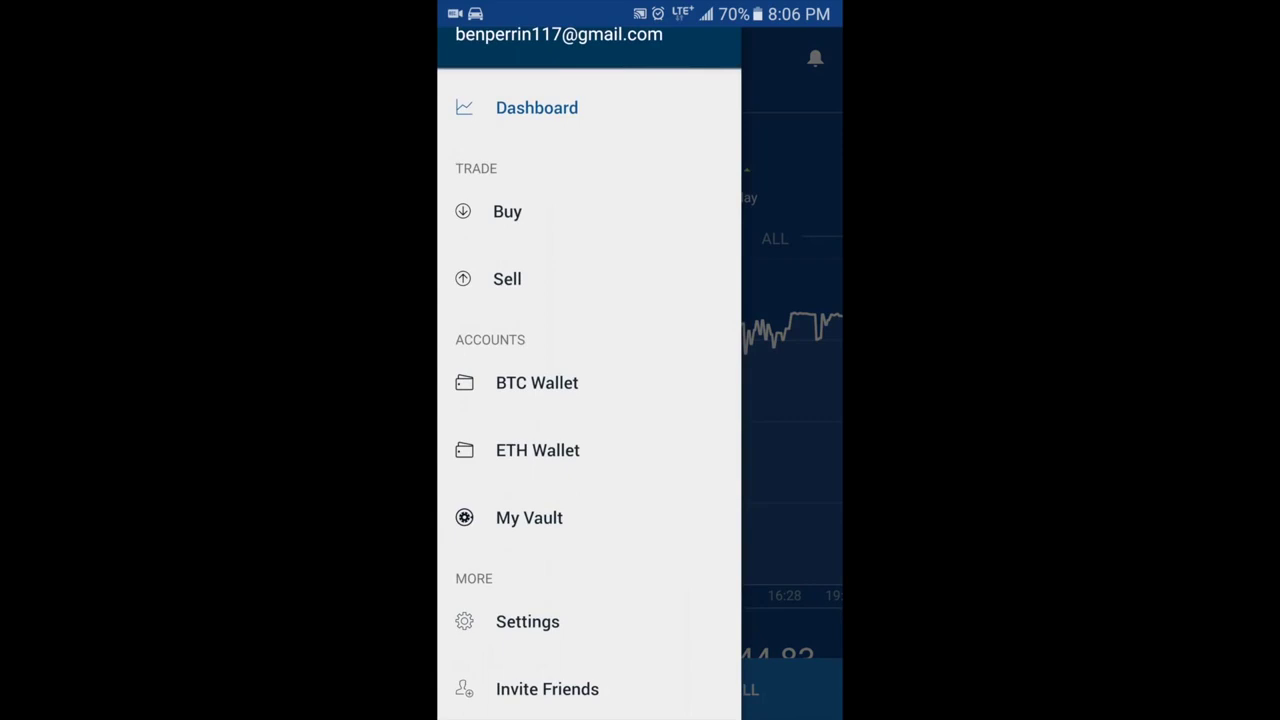
pyautogui.click(507, 211)
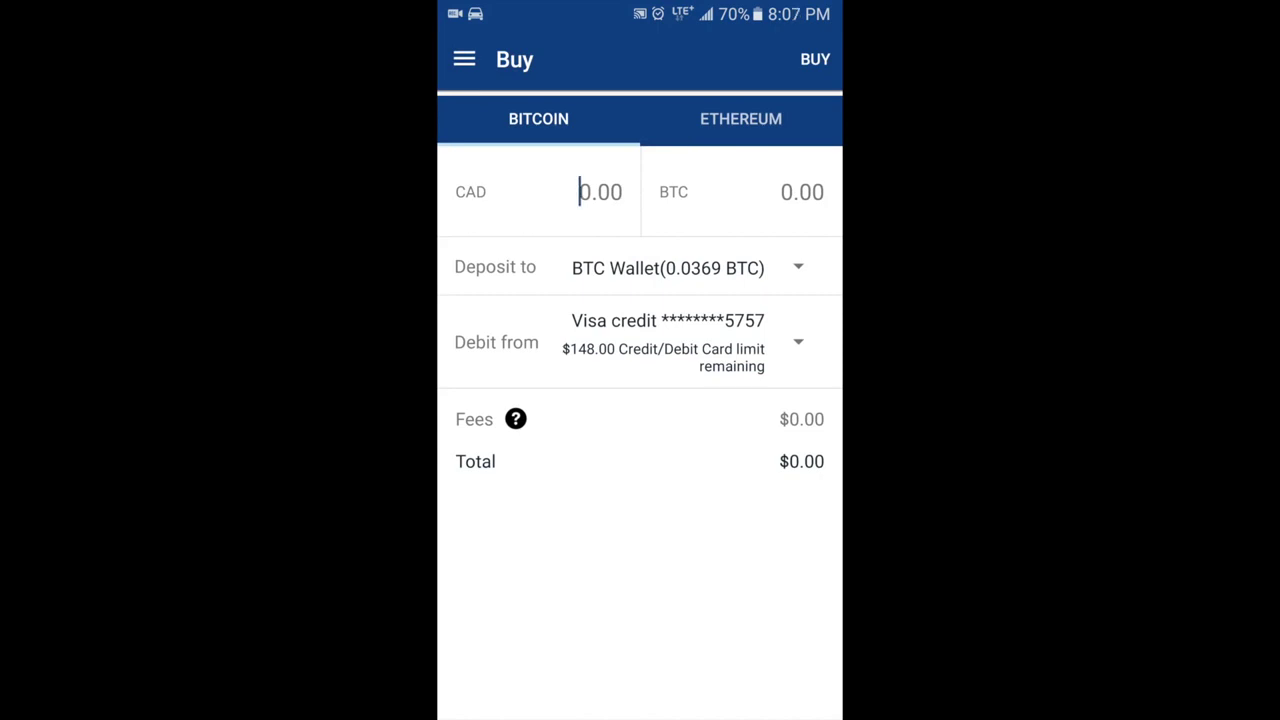
# Visit the BTC Wallet and Dashboard, then go to the home screen's Bitcoin apps folder
pyautogui.click(464, 59)
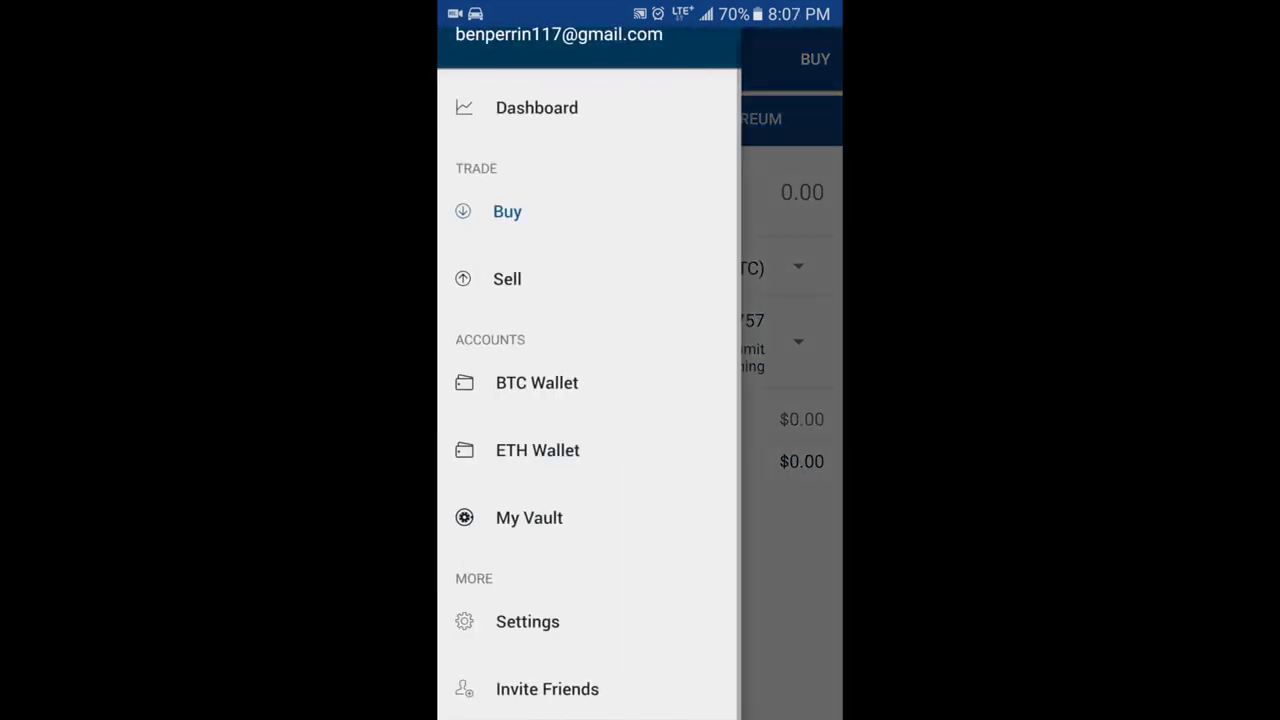
pyautogui.click(537, 383)
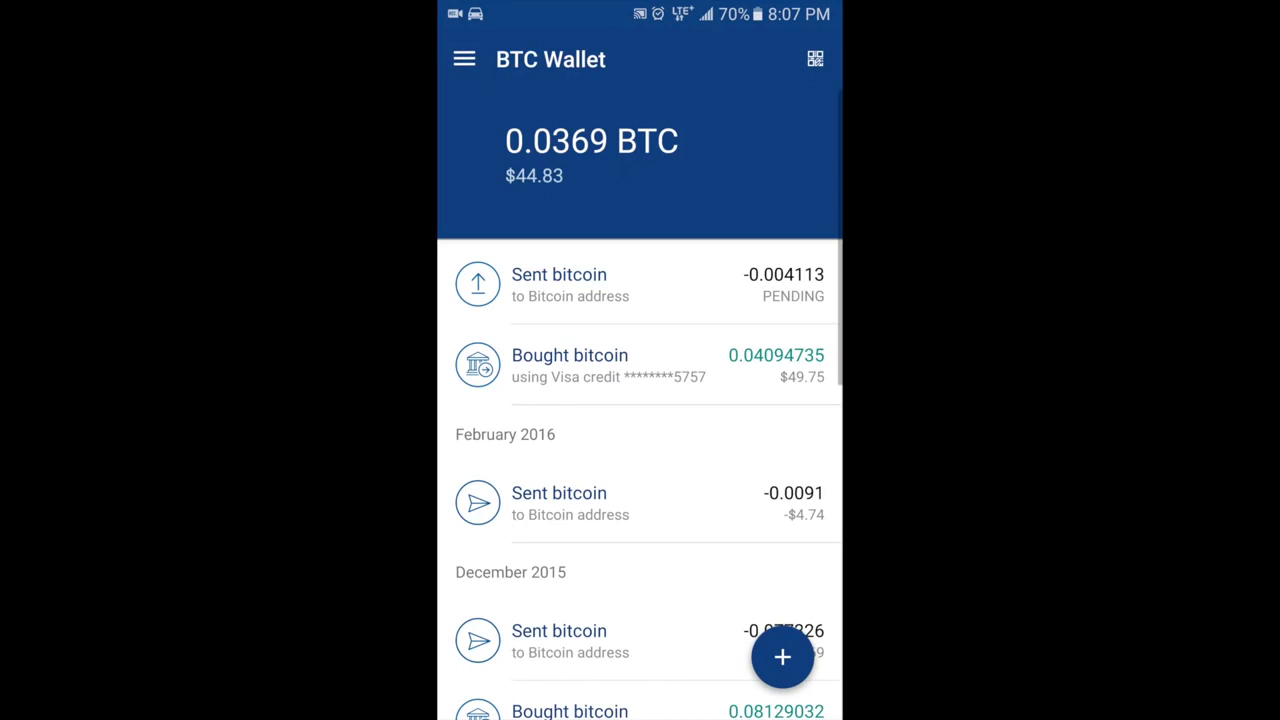
pyautogui.click(464, 59)
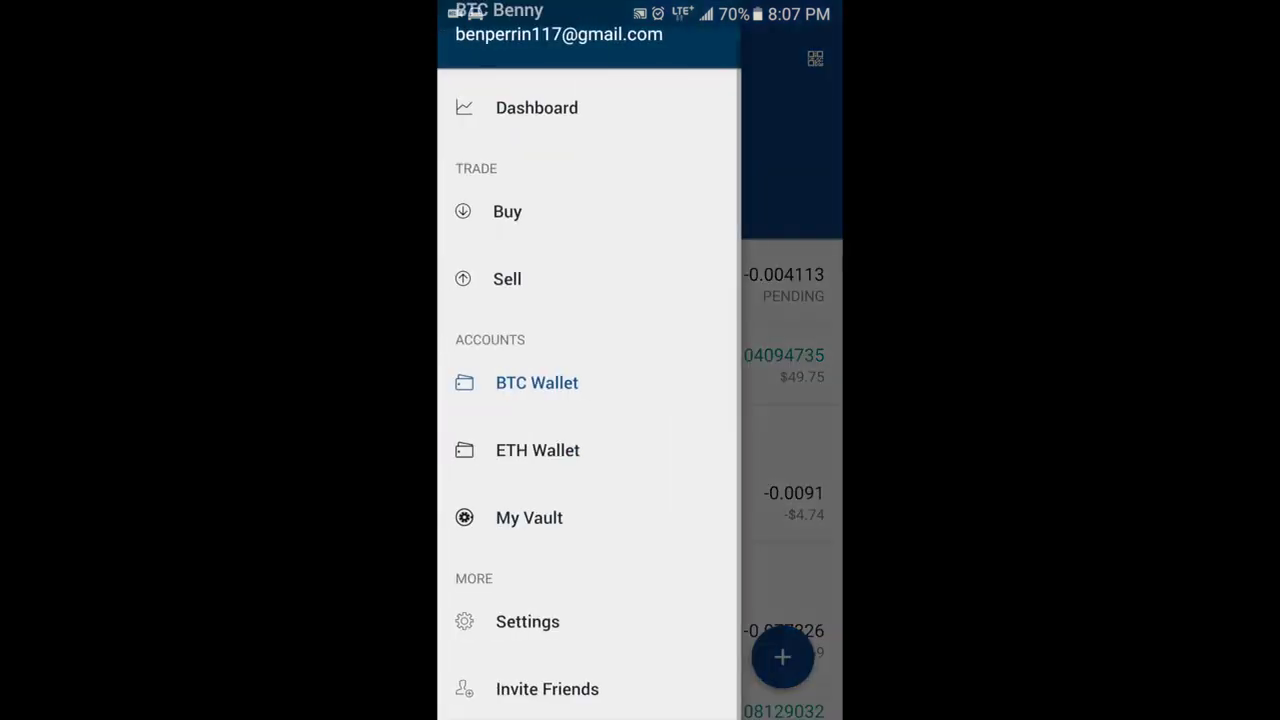
pyautogui.click(537, 107)
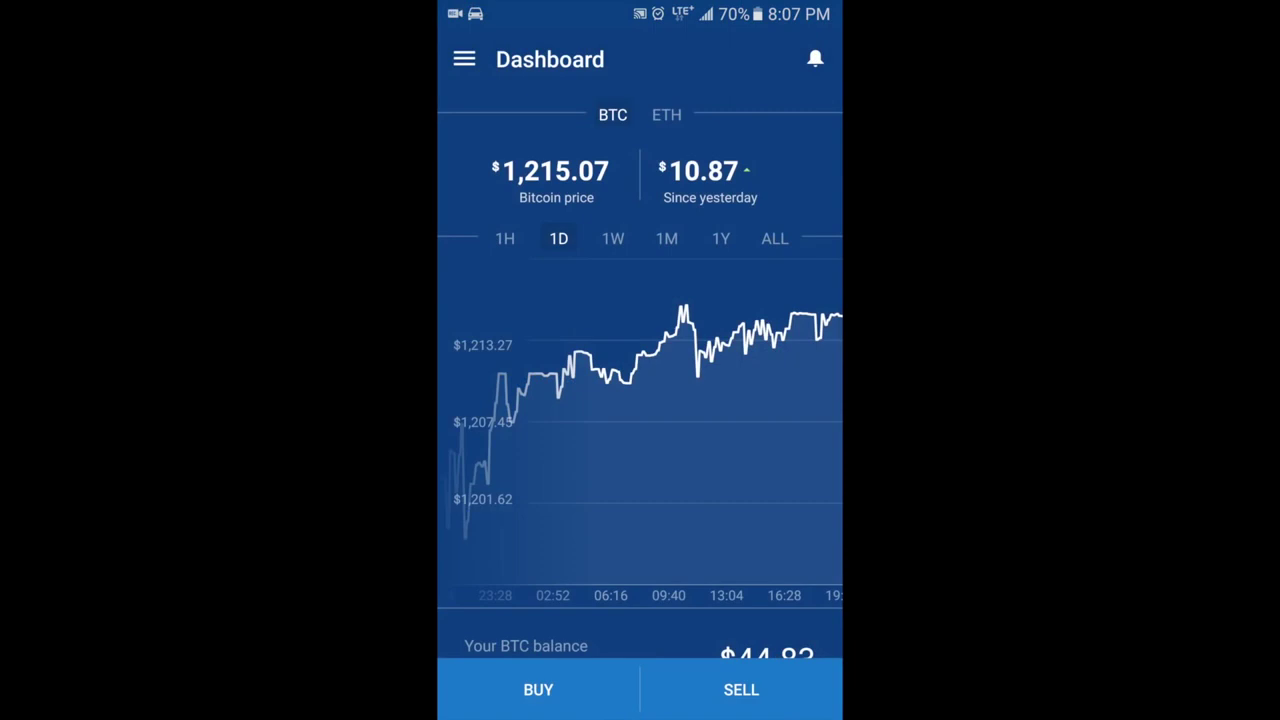
pyautogui.click(464, 59)
pyautogui.press('Escape')
pyautogui.press('Home')
pyautogui.click(491, 191)
# Copy the Personal Wallet's receiving address from Copay's Receive tab and show recent apps
pyautogui.click(596, 190)
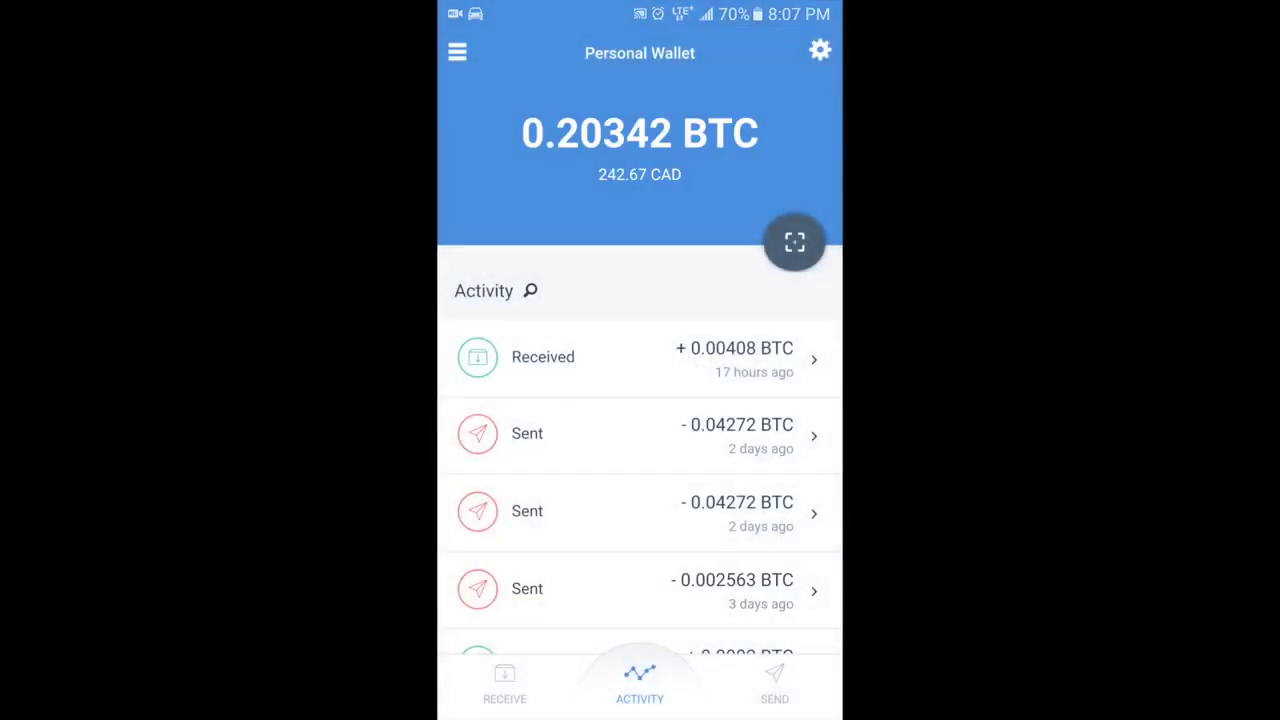
pyautogui.click(505, 684)
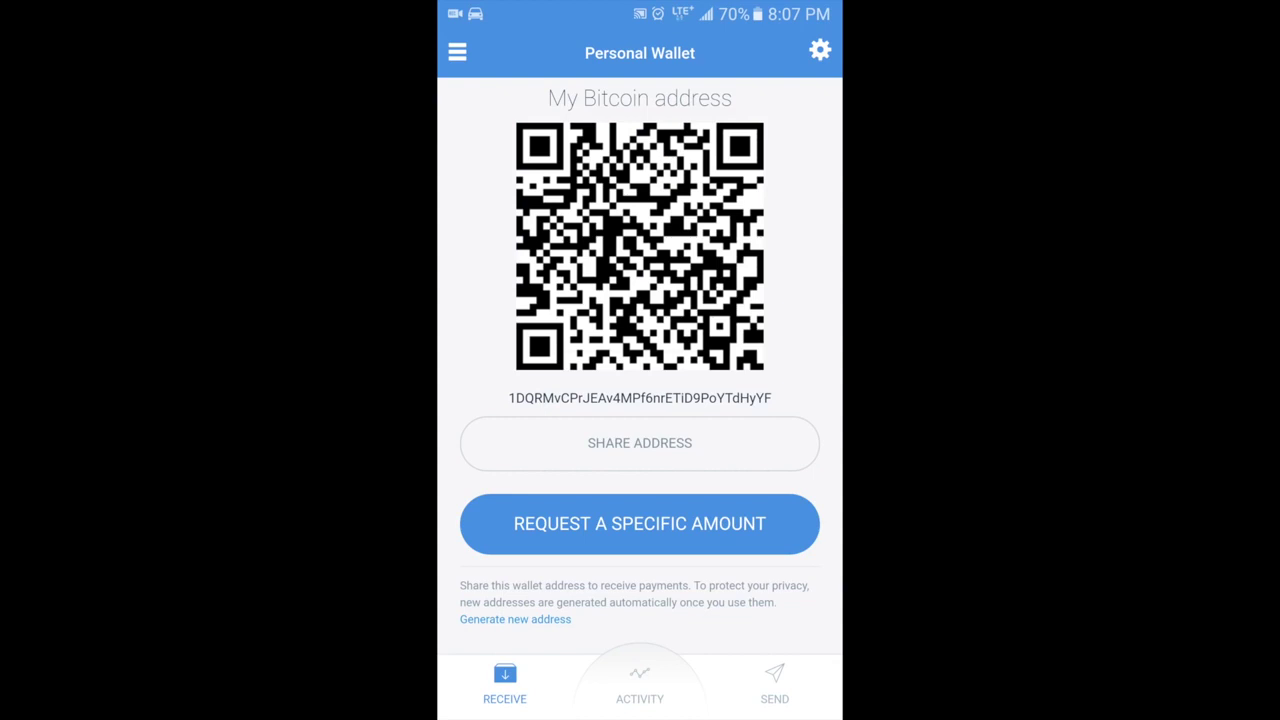
pyautogui.click(640, 398)
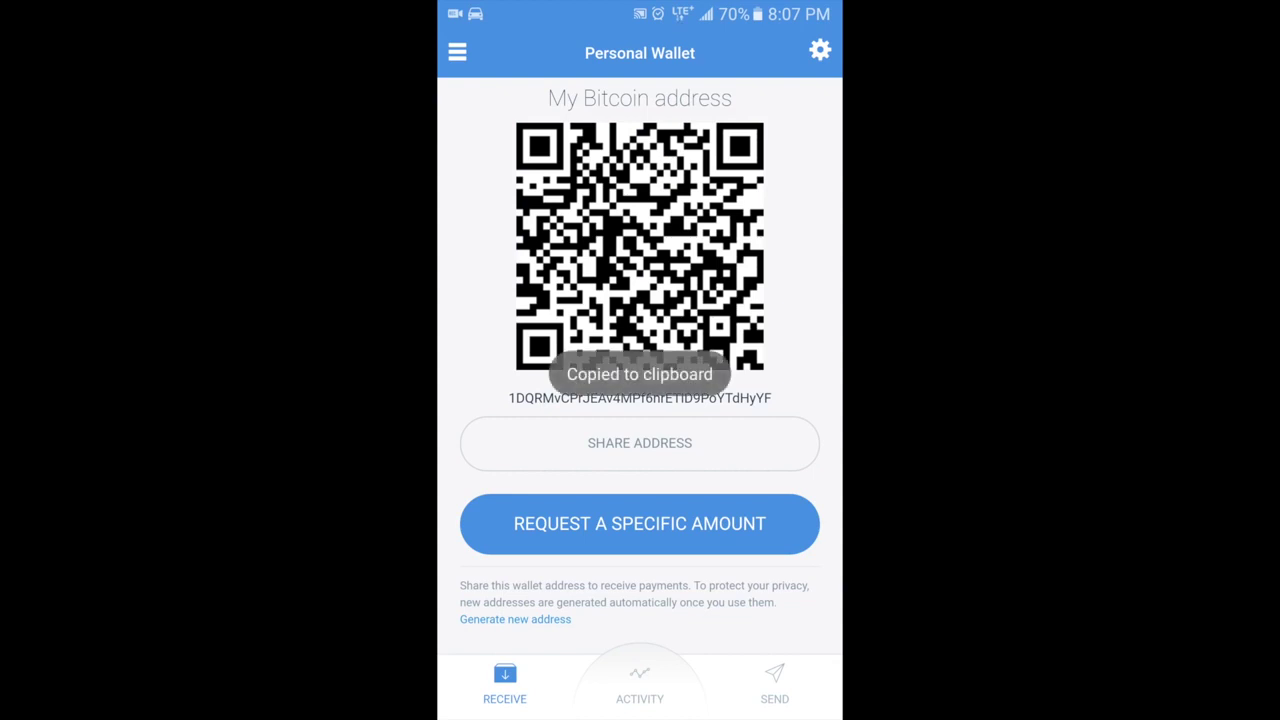
pyautogui.hotkey('alt', 'Tab')
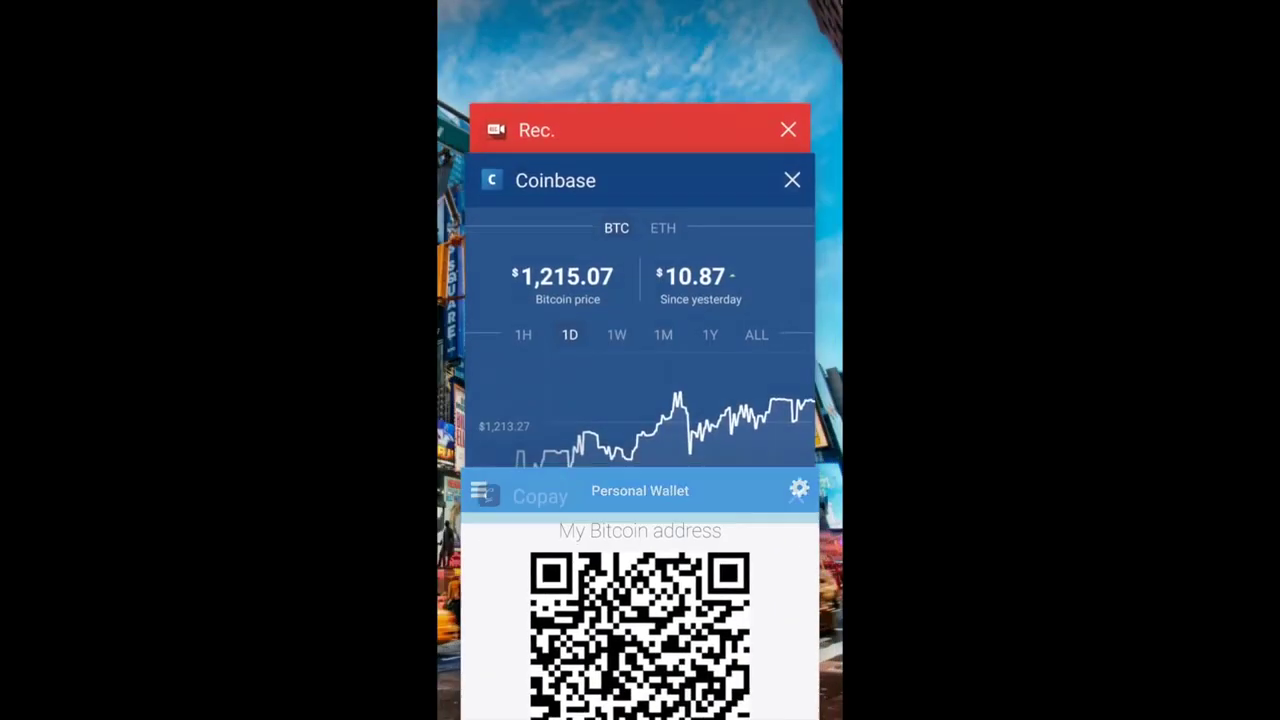
# Back in Coinbase, start a $5 bitcoin send from the BTC Wallet
pyautogui.click(640, 300)
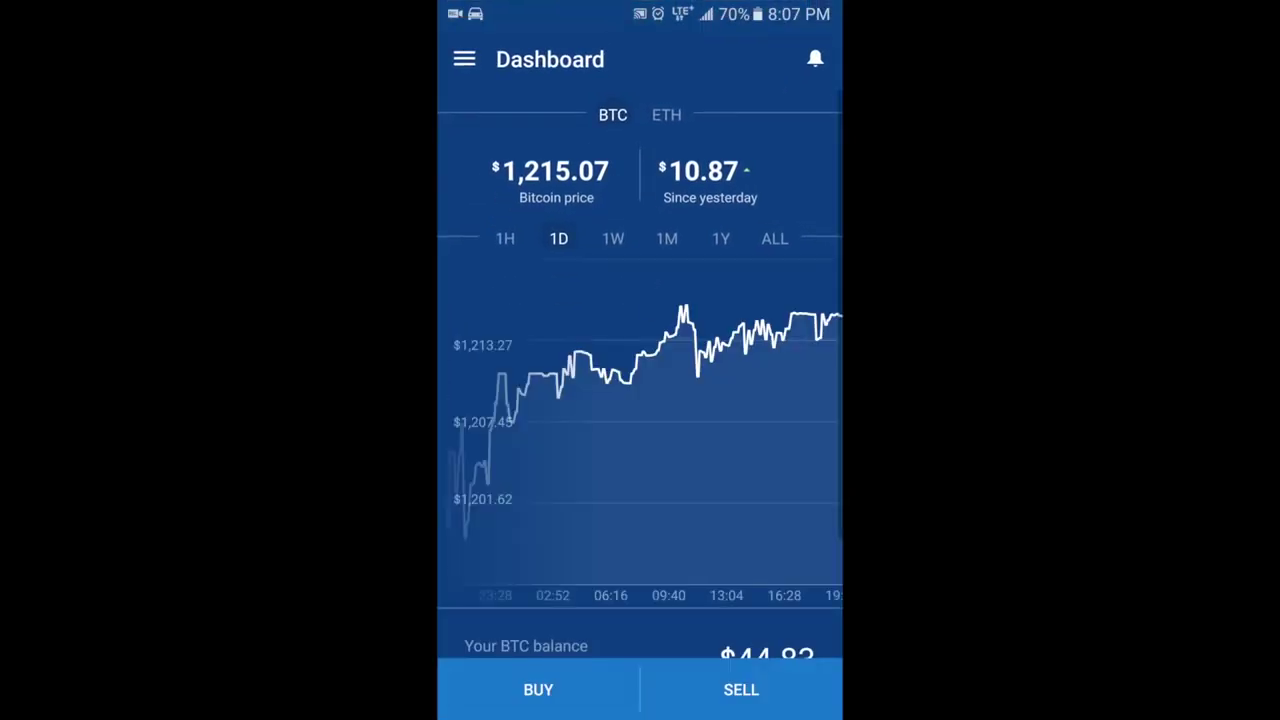
pyautogui.click(464, 59)
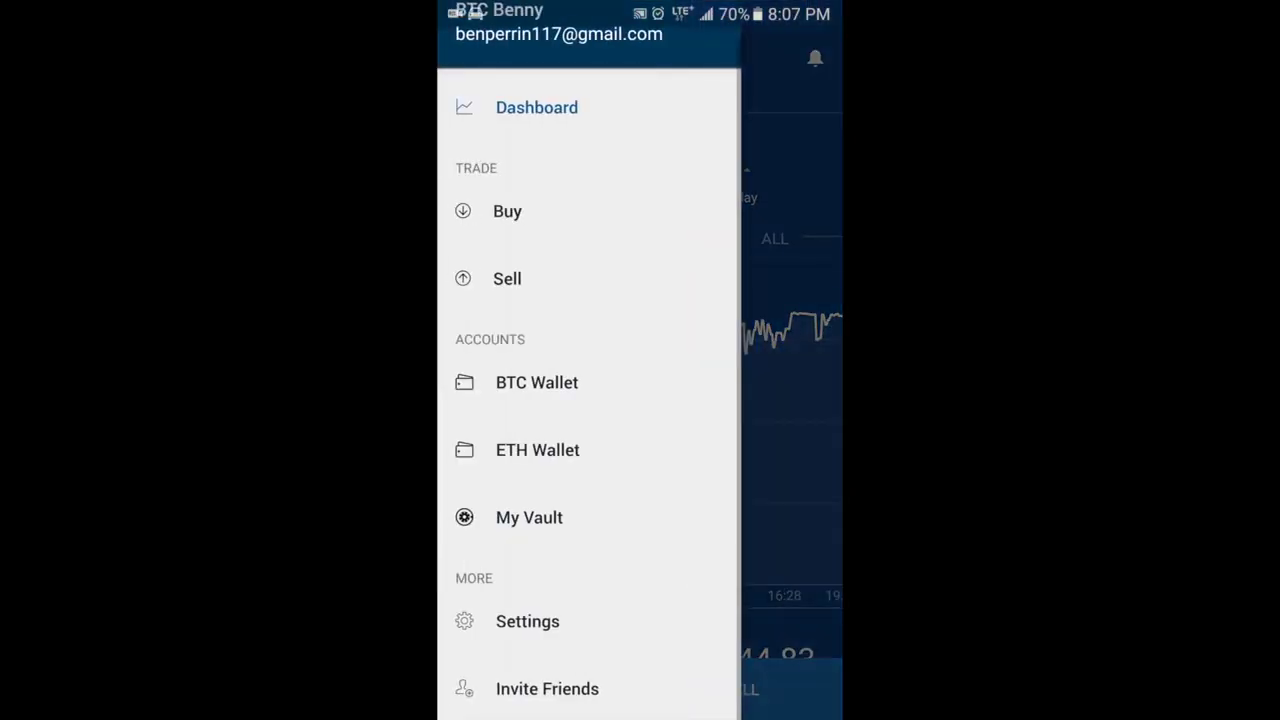
pyautogui.click(537, 382)
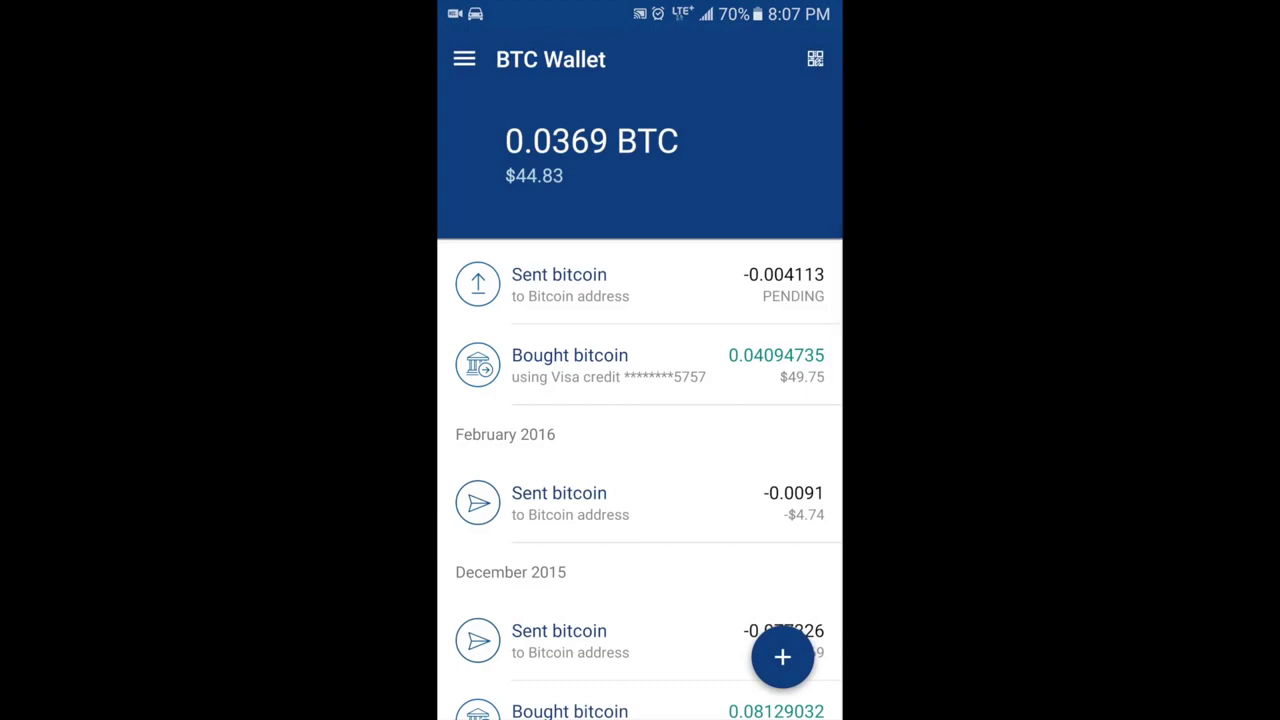
pyautogui.click(782, 657)
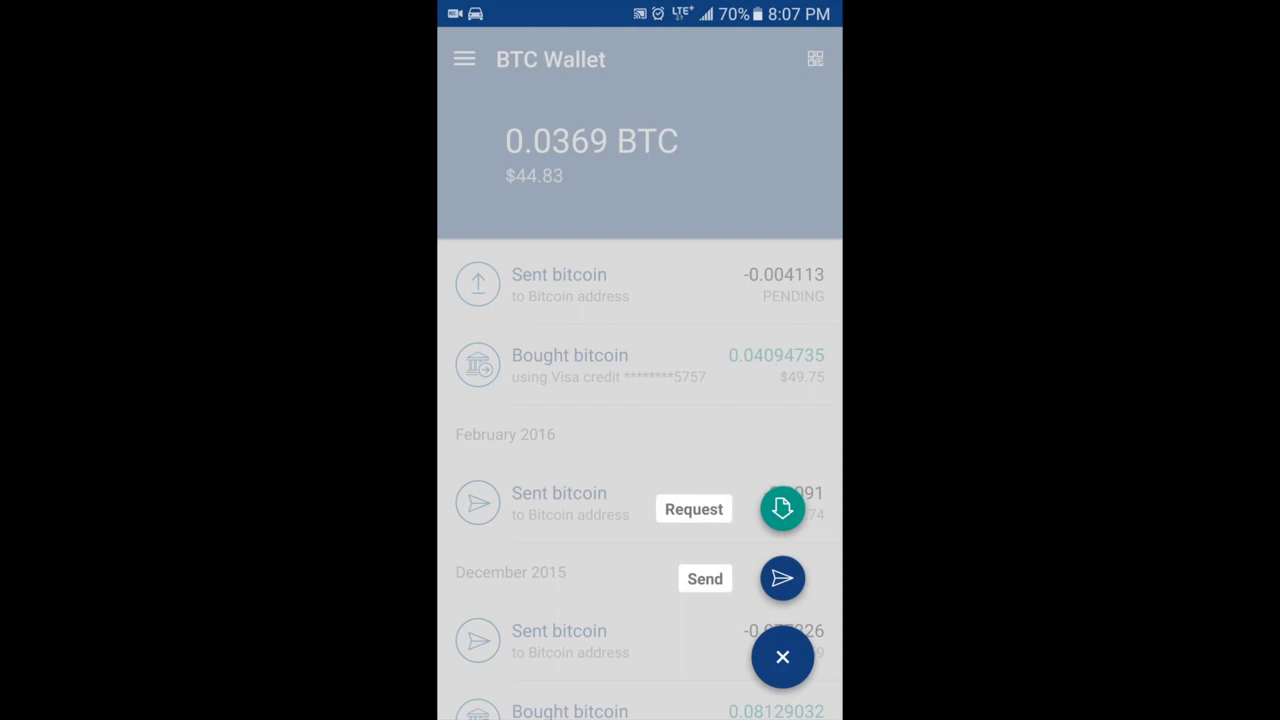
pyautogui.click(782, 578)
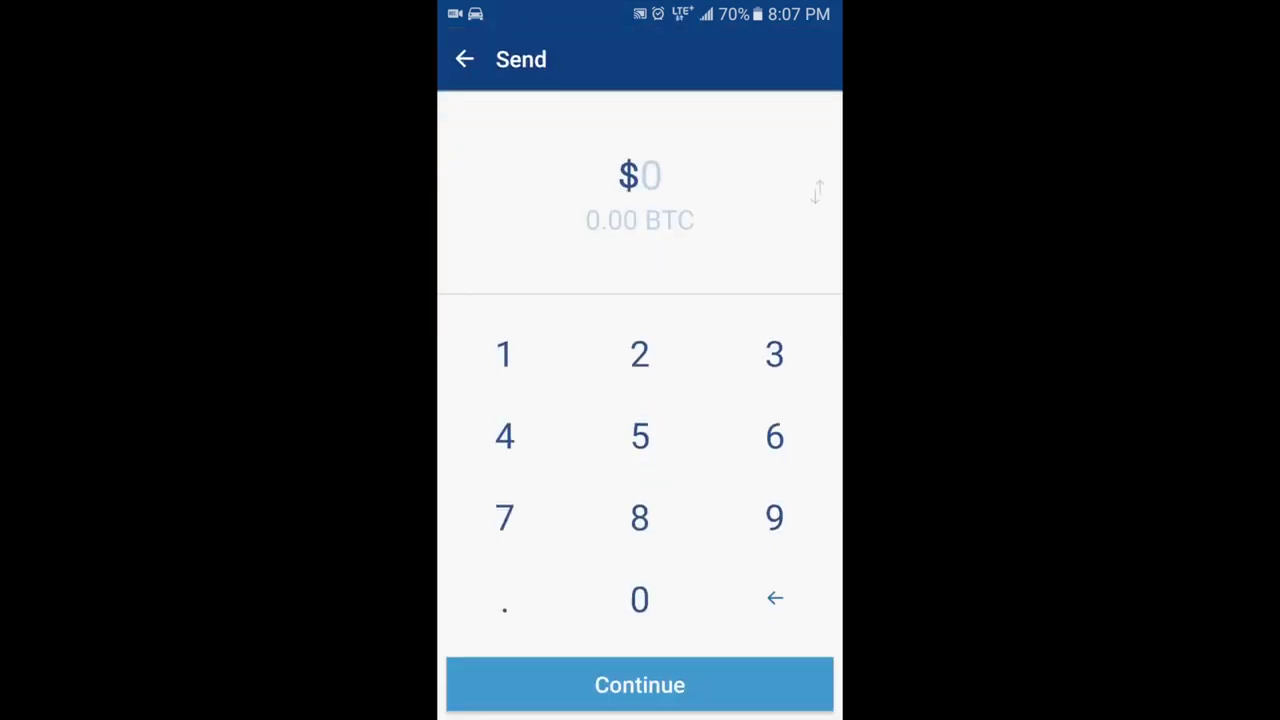
pyautogui.click(640, 436)
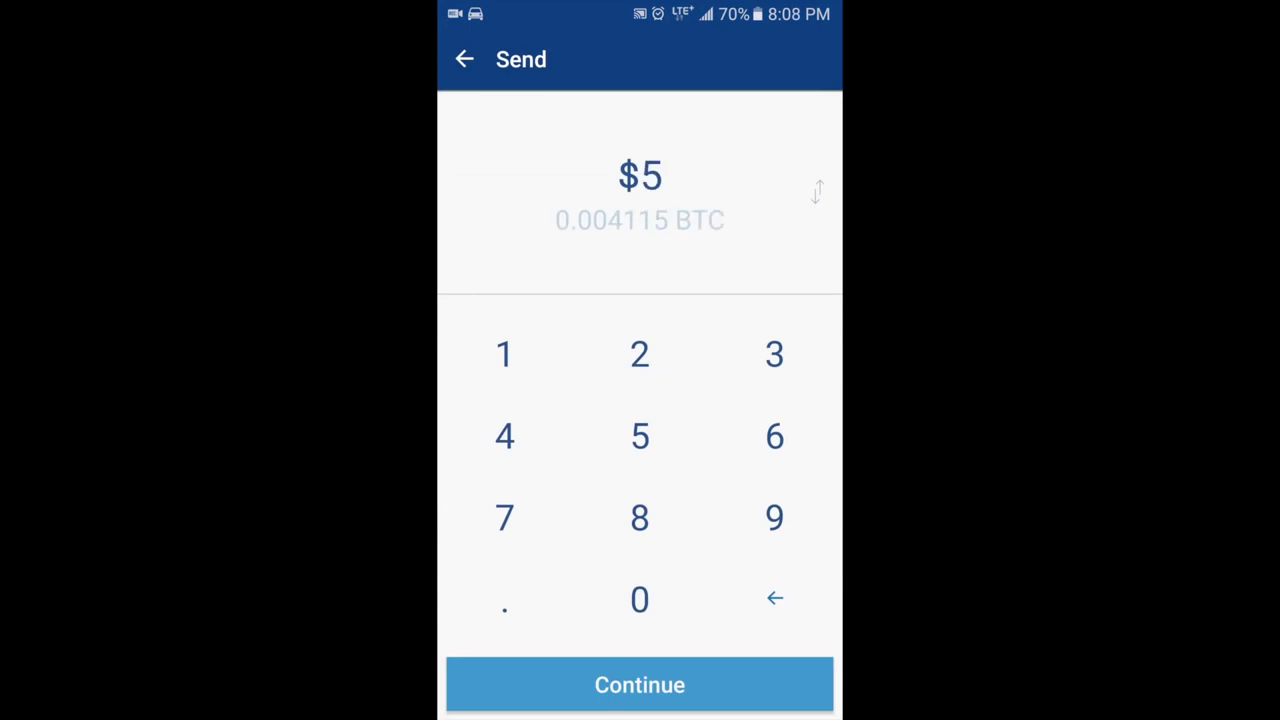
pyautogui.click(640, 685)
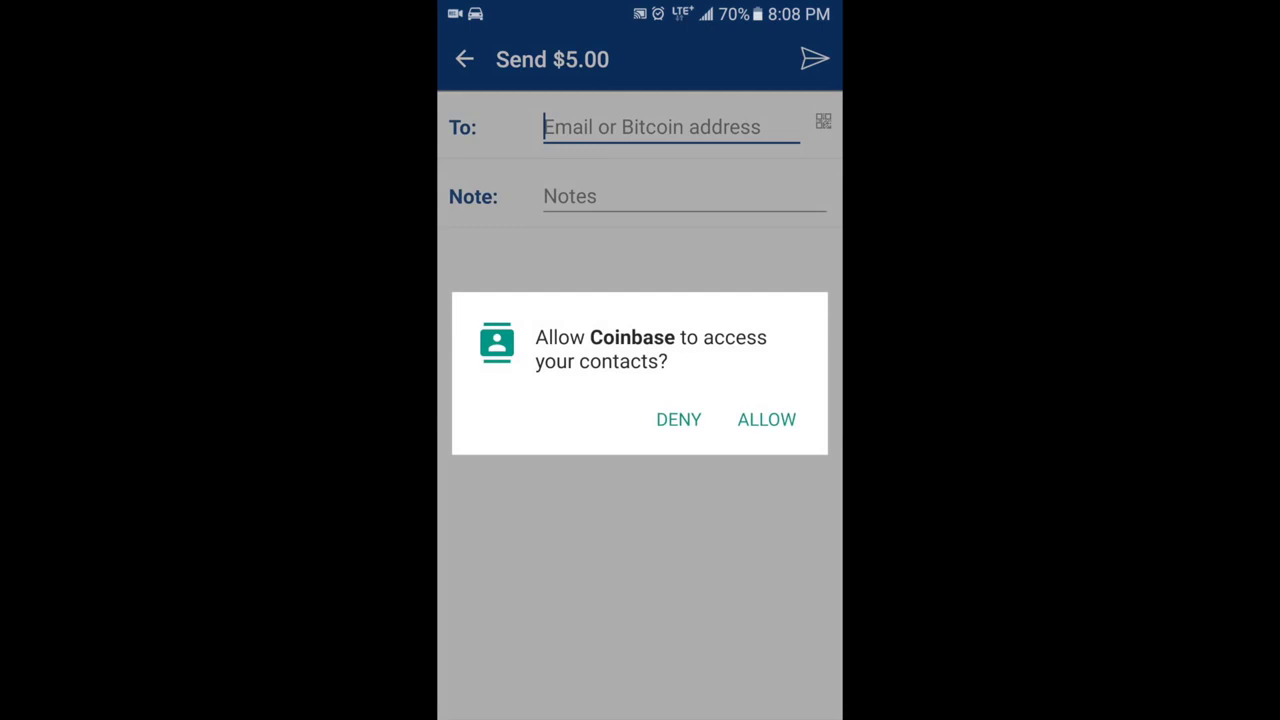
# Paste the copied address as recipient, add the note 'Hooray for Bitcoin !', and send
pyautogui.click(767, 419)
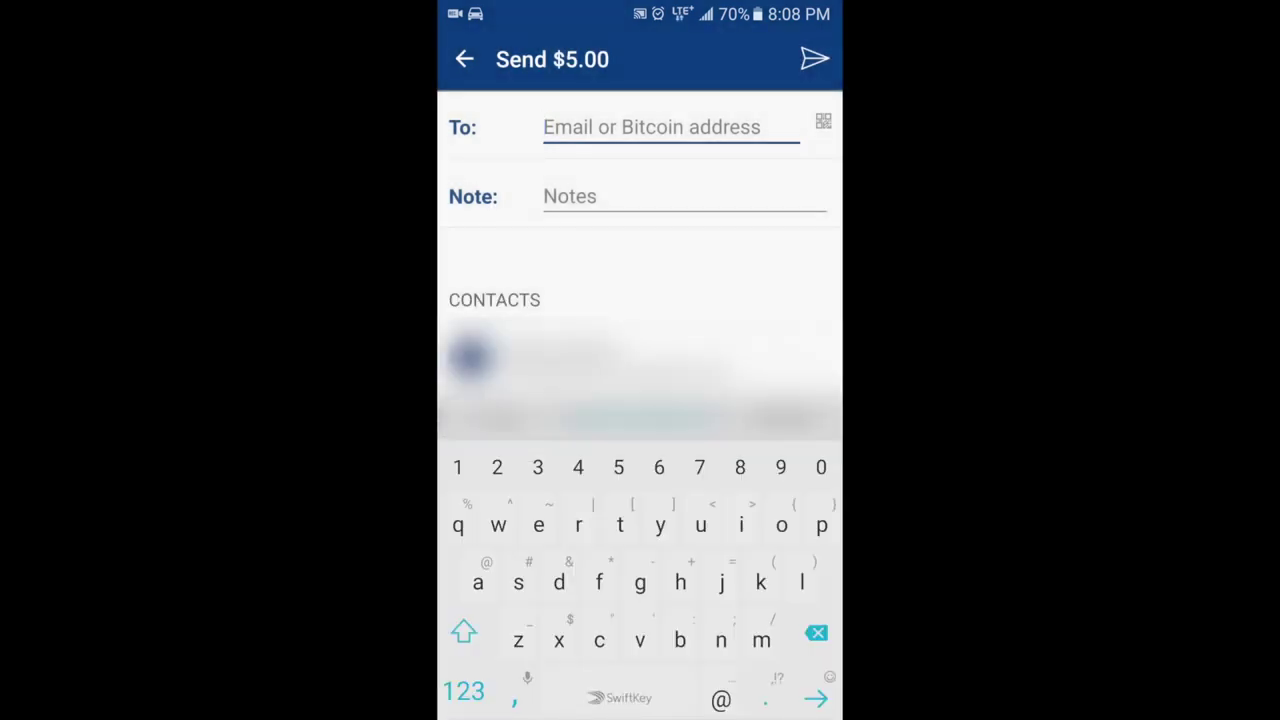
pyautogui.click(548, 127)
pyautogui.click(506, 77)
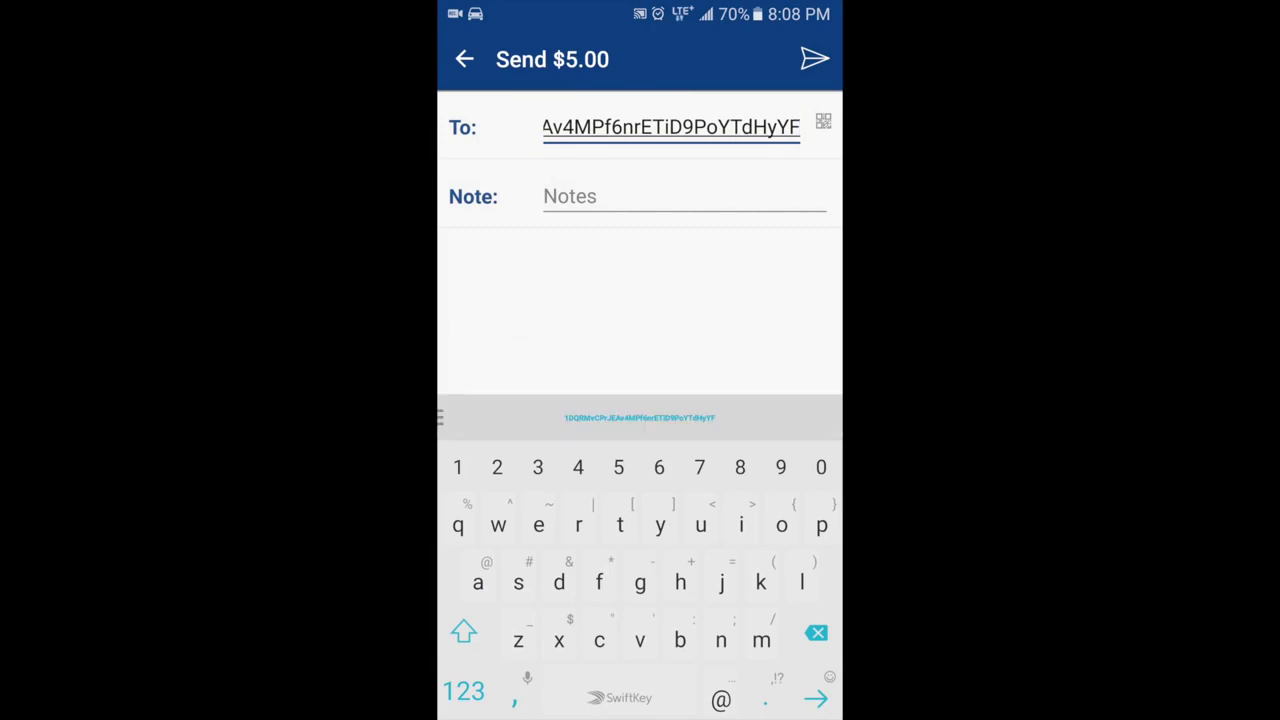
pyautogui.click(580, 196)
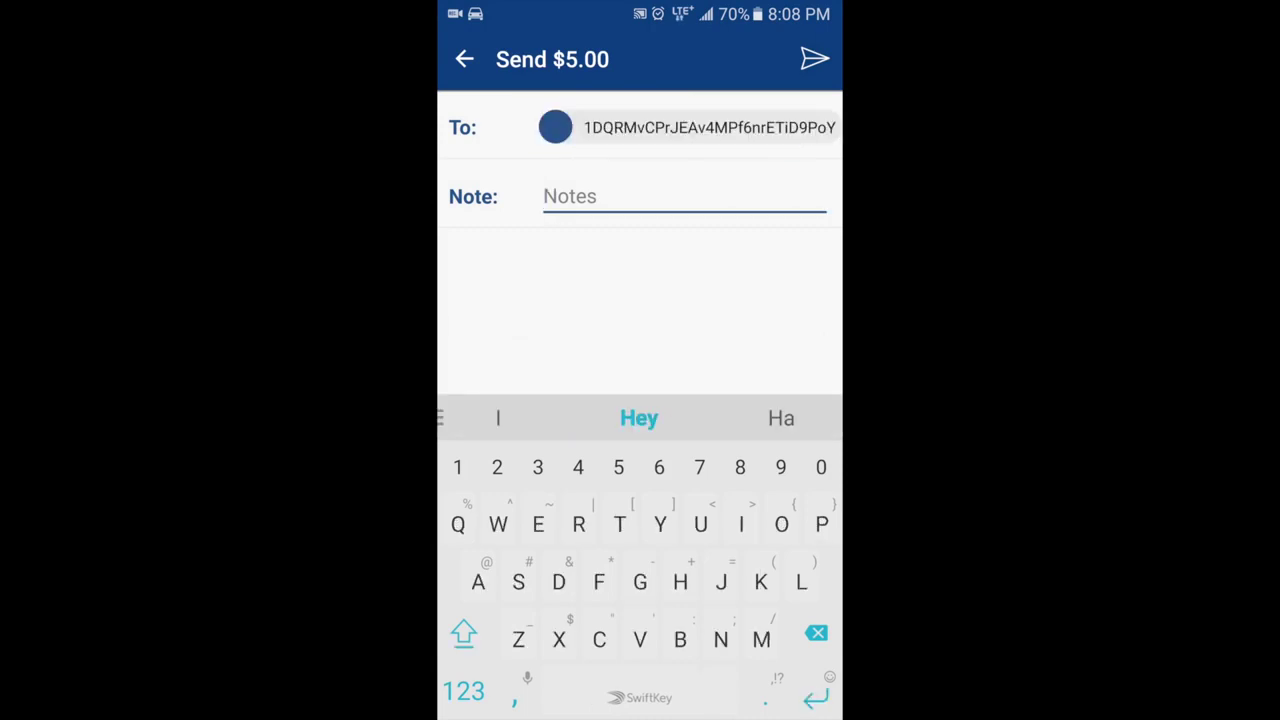
pyautogui.write('H')
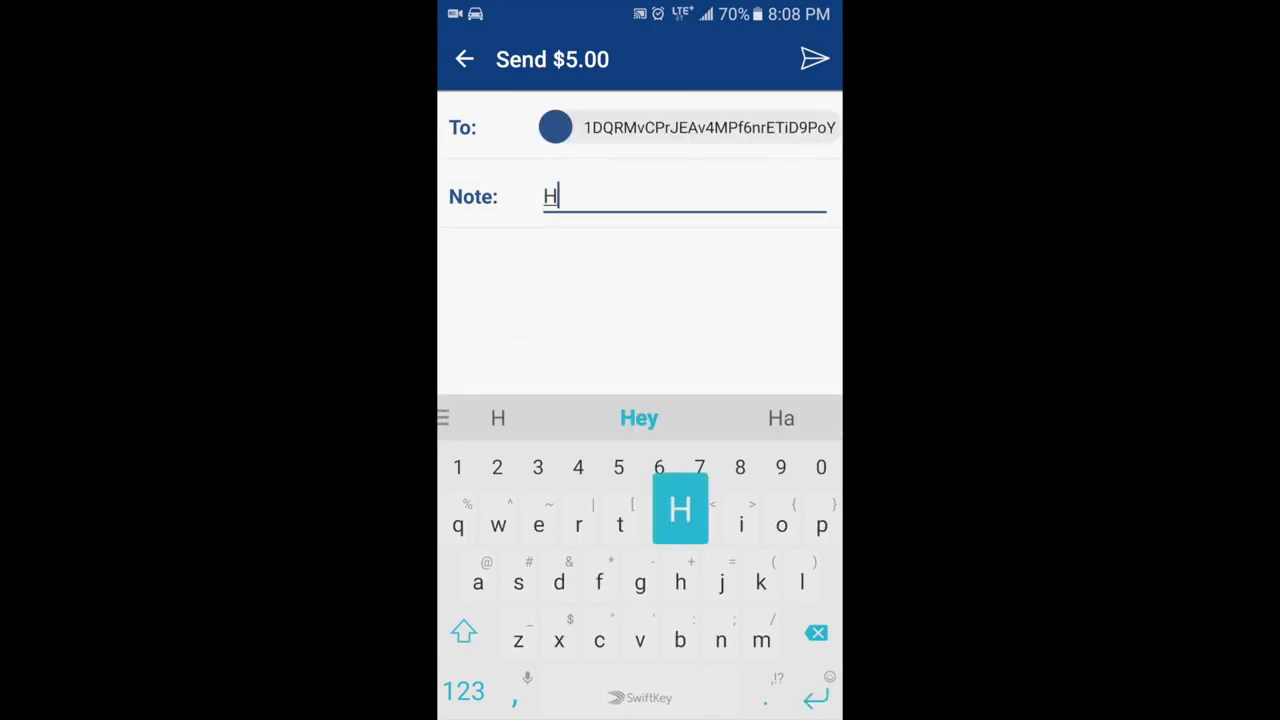
pyautogui.write('ooray')
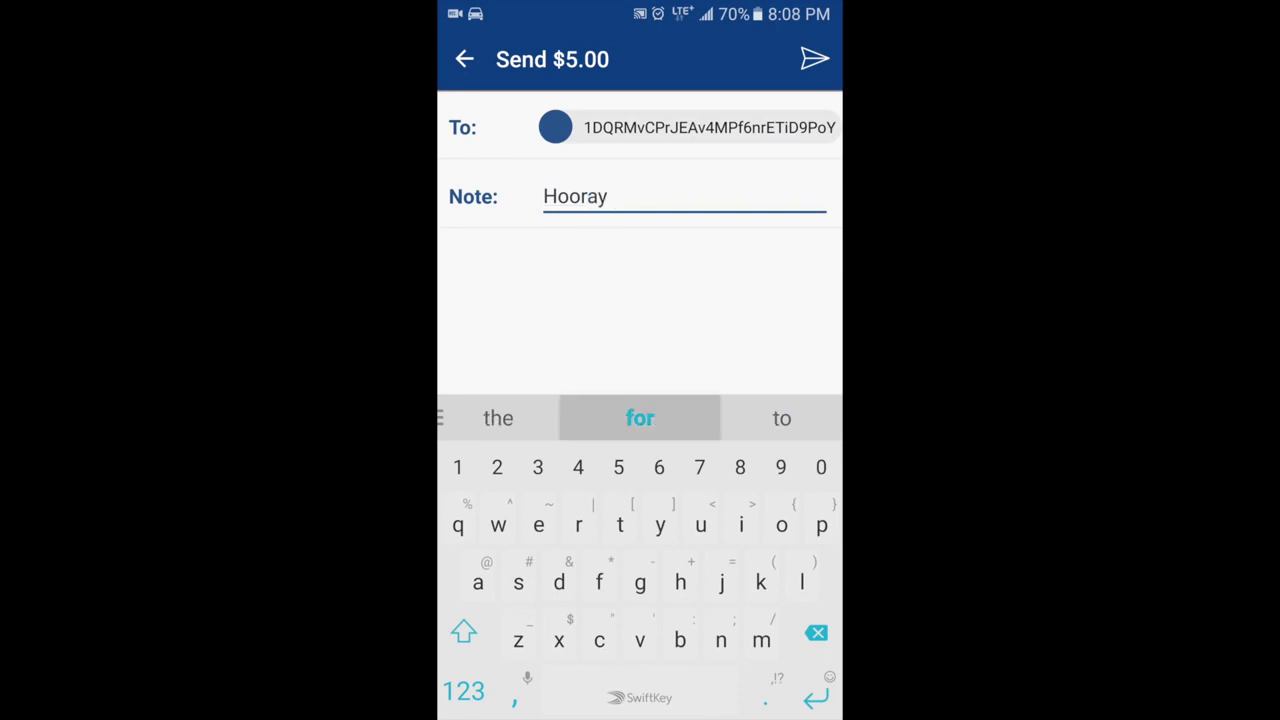
pyautogui.write(' for Bi')
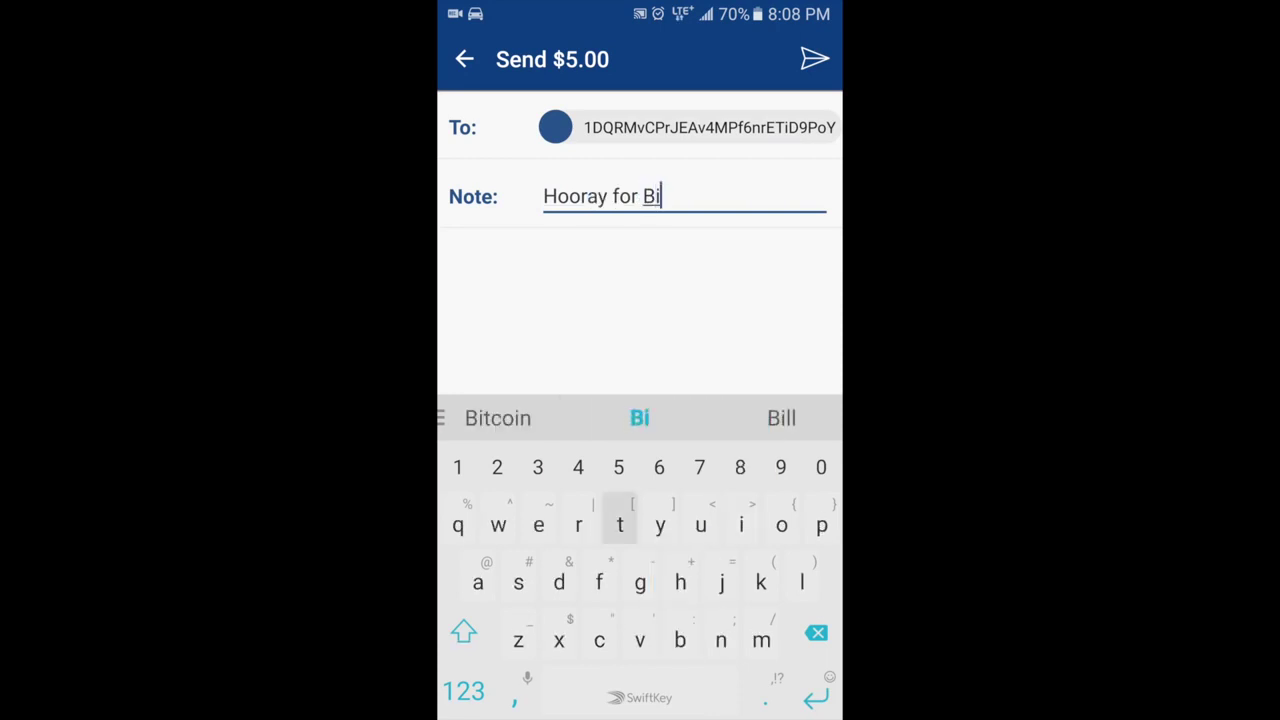
pyautogui.write('tcoin ')
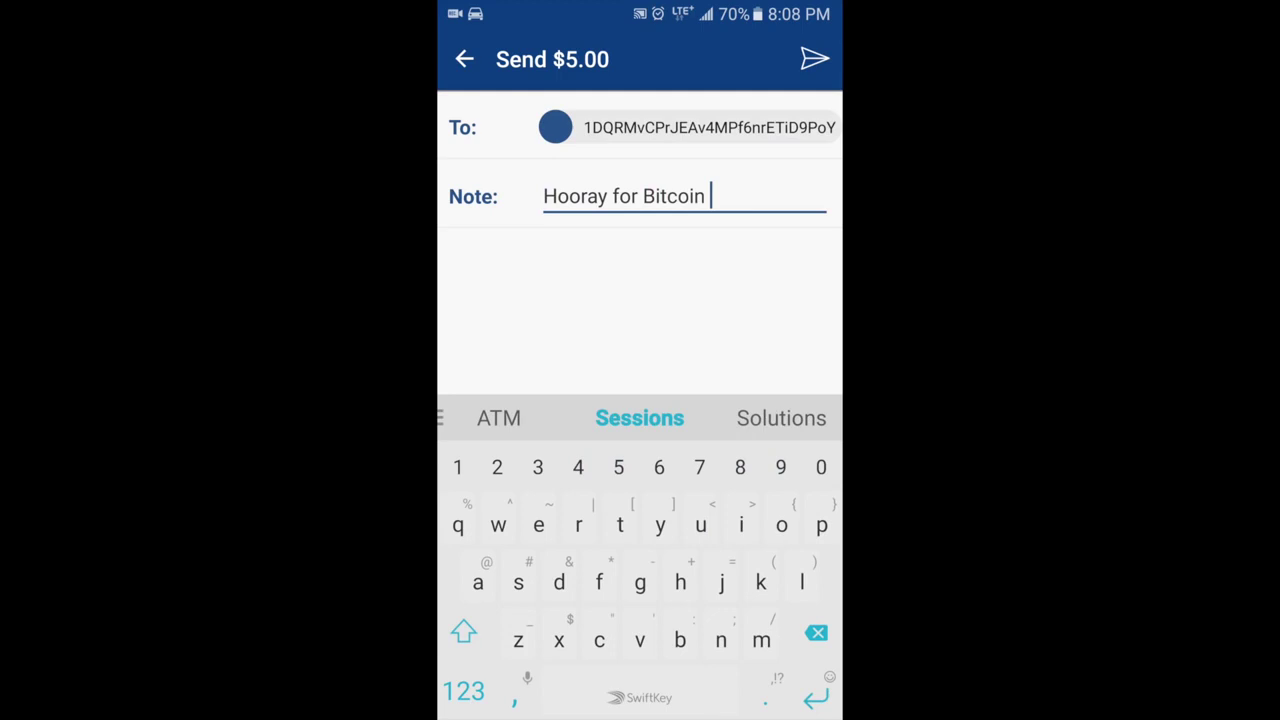
pyautogui.write('!')
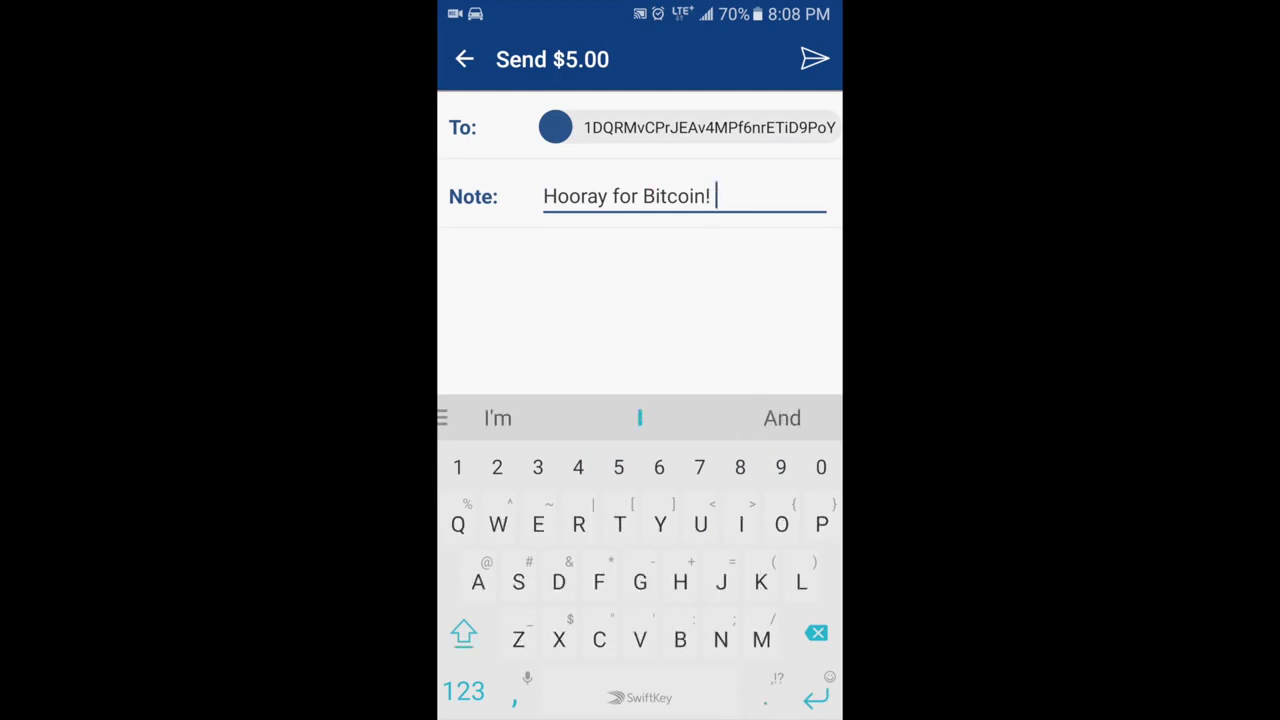
pyautogui.click(815, 59)
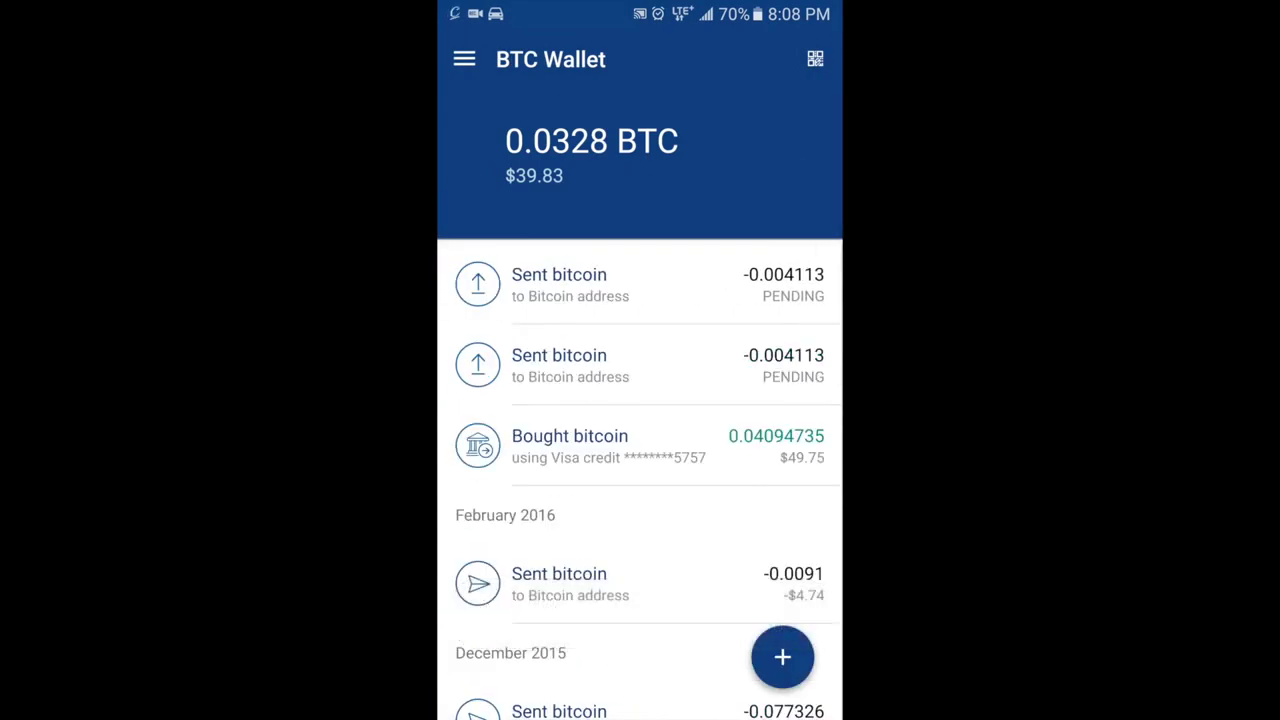
pyautogui.moveTo(640, 5); pyautogui.dragTo(640, 400)
# Check the unconfirmed 0.004113 BTC receipt in Copay's Activity, then switch back to Coinbase
pyautogui.click(630, 305)
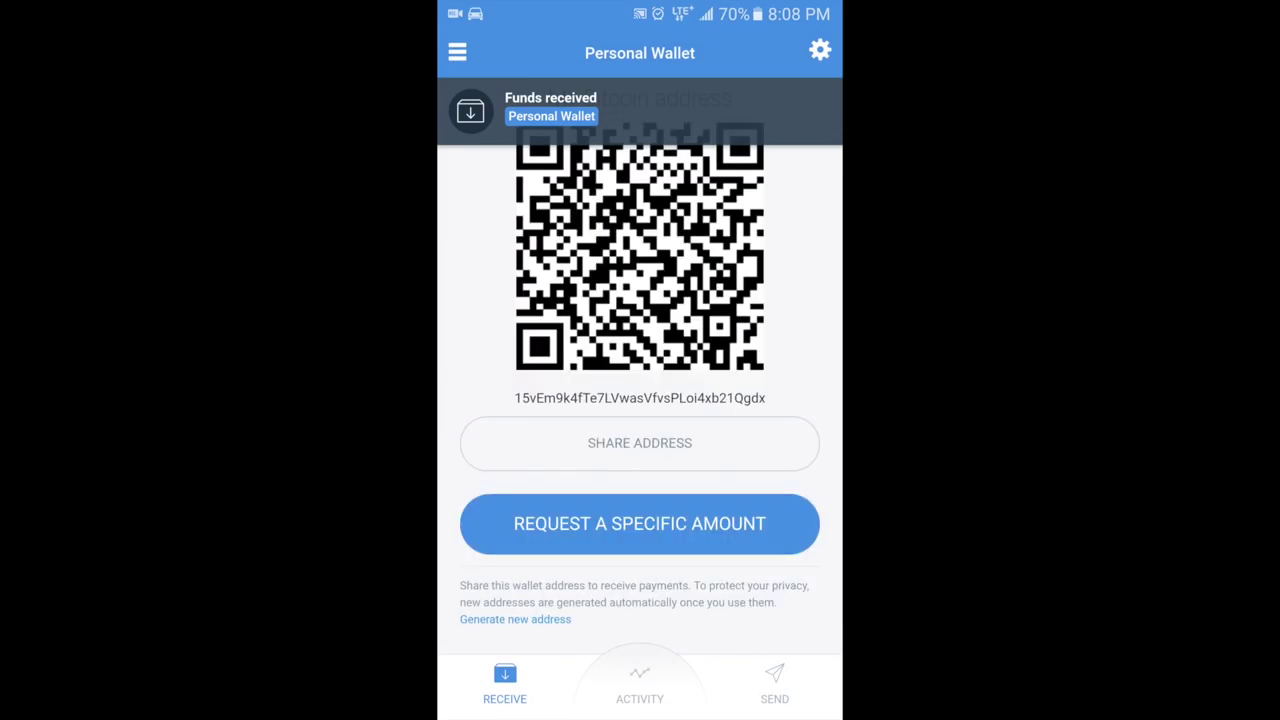
pyautogui.click(640, 685)
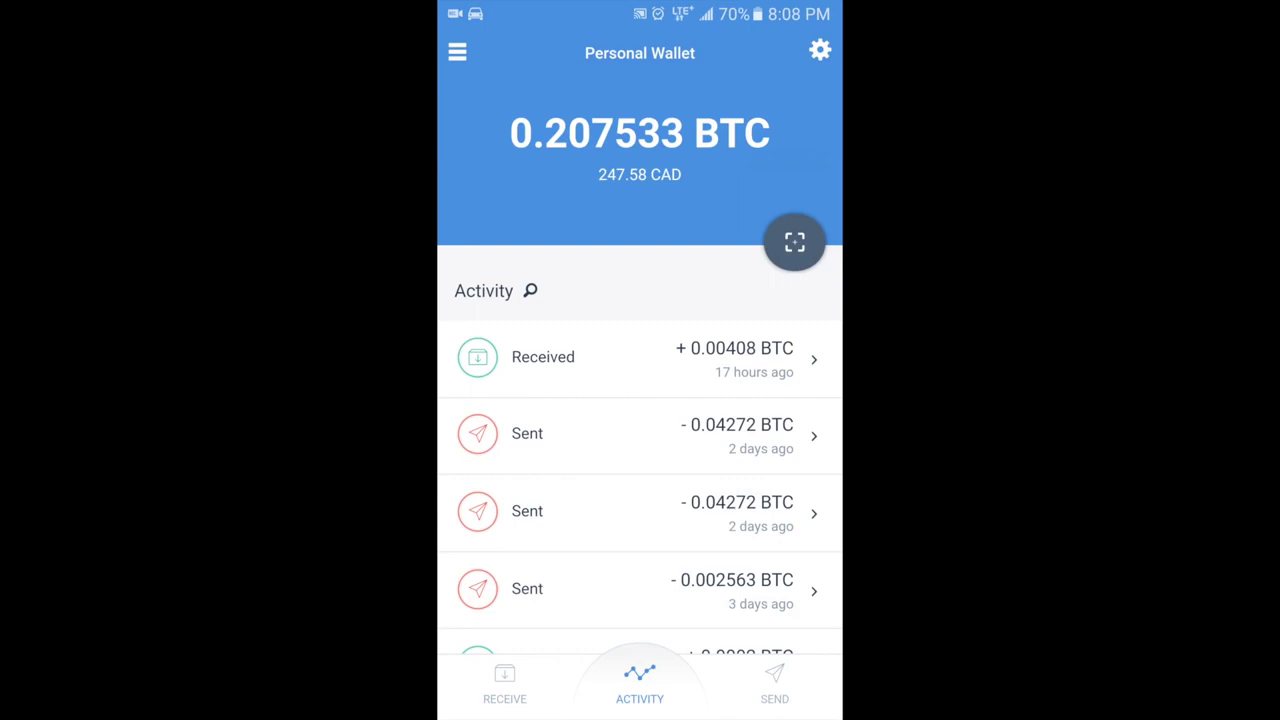
pyautogui.scroll(2, 640, 450)
pyautogui.scroll(3, 640, 450)
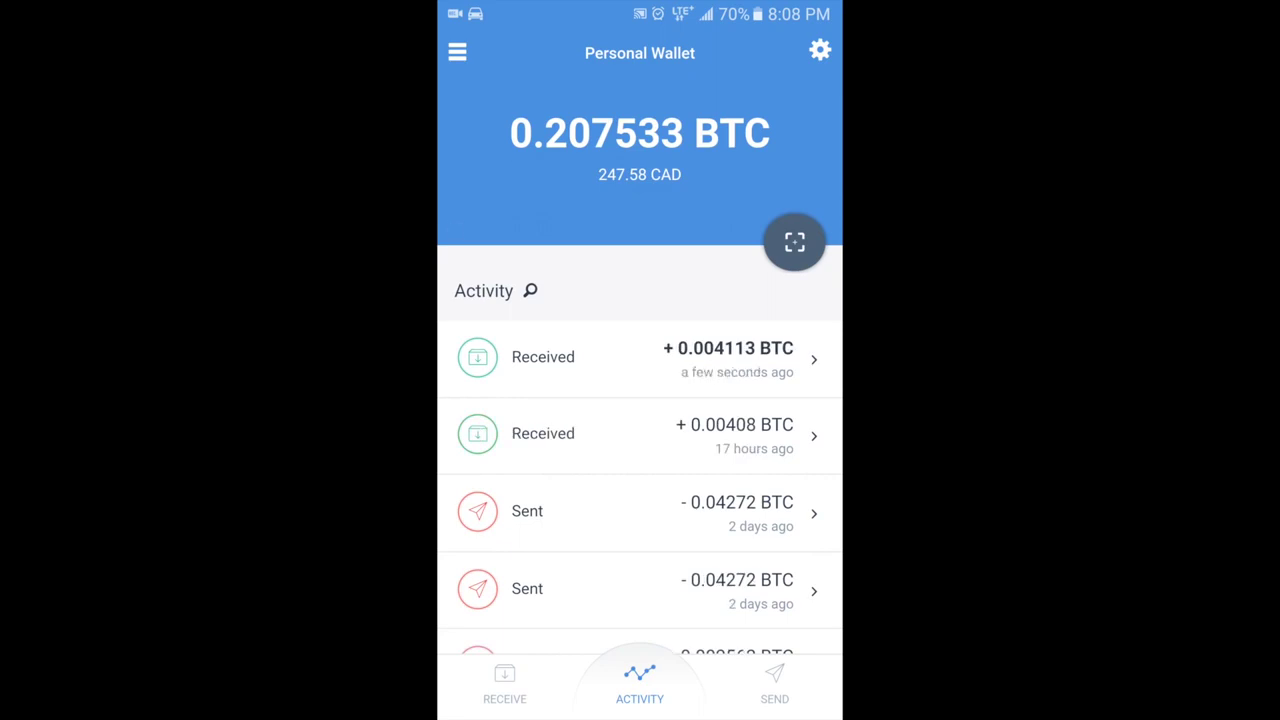
pyautogui.click(640, 357)
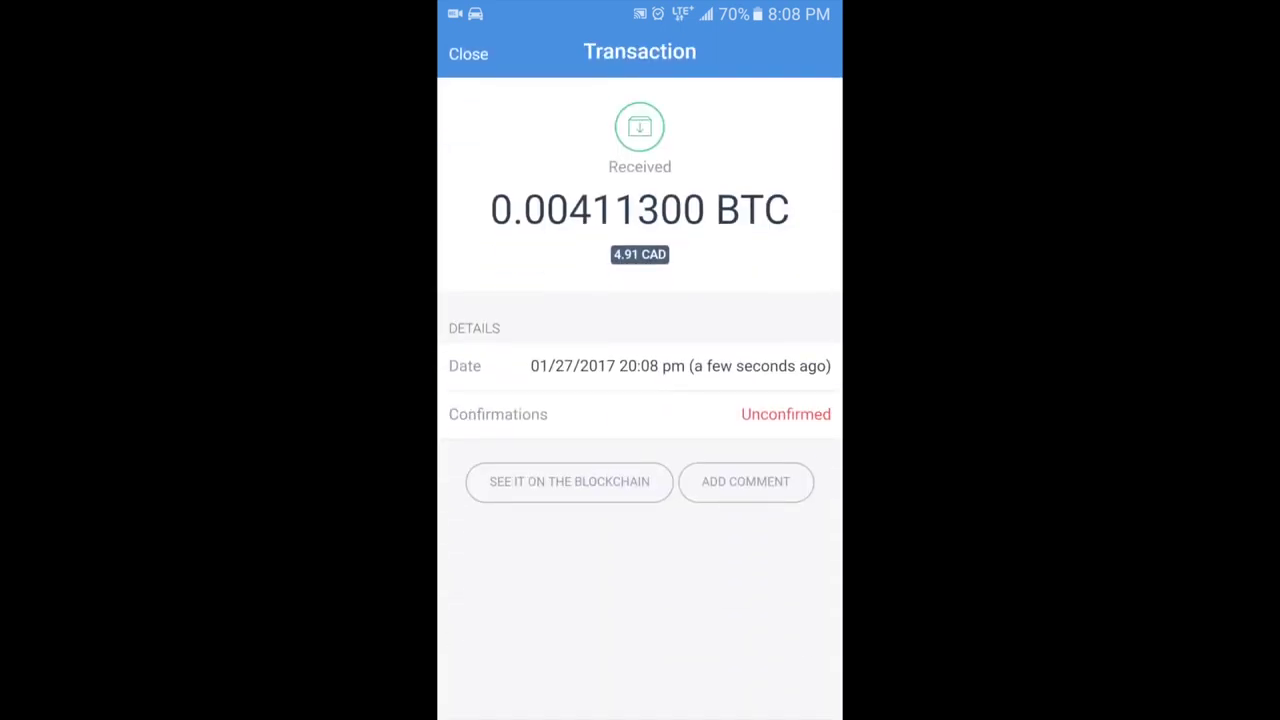
pyautogui.click(468, 54)
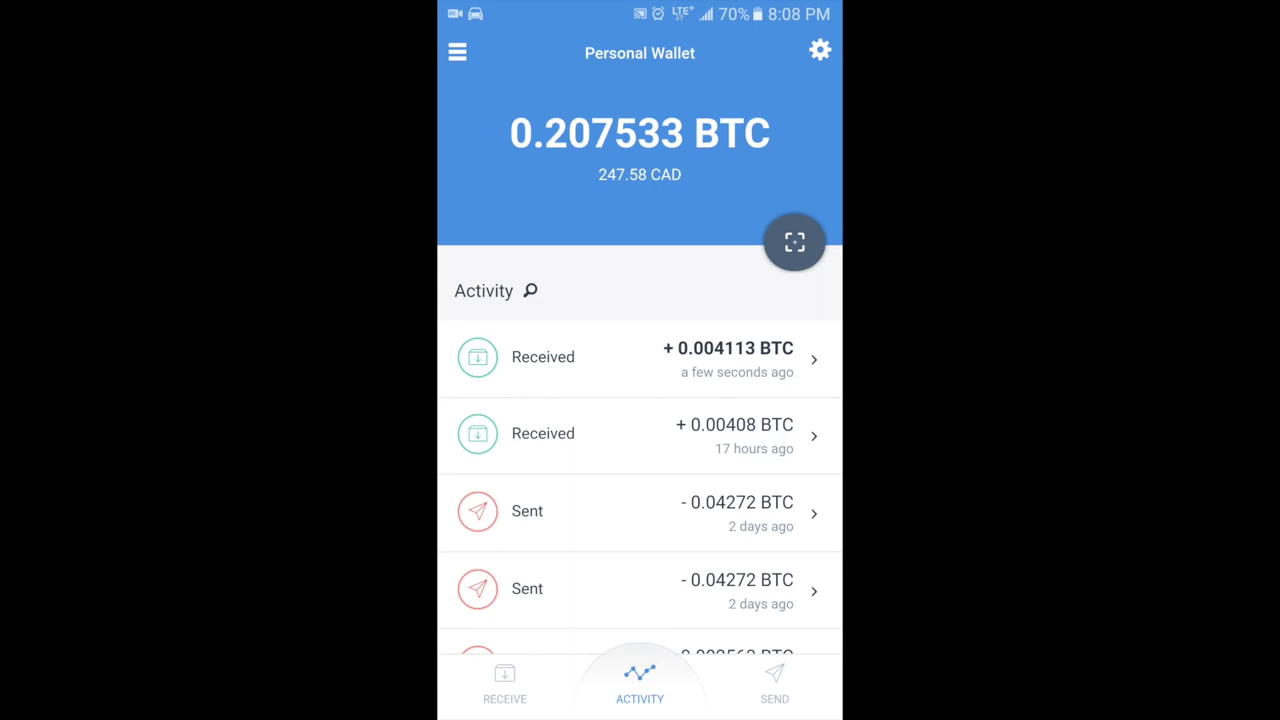
pyautogui.press('super')
pyautogui.click(640, 280)
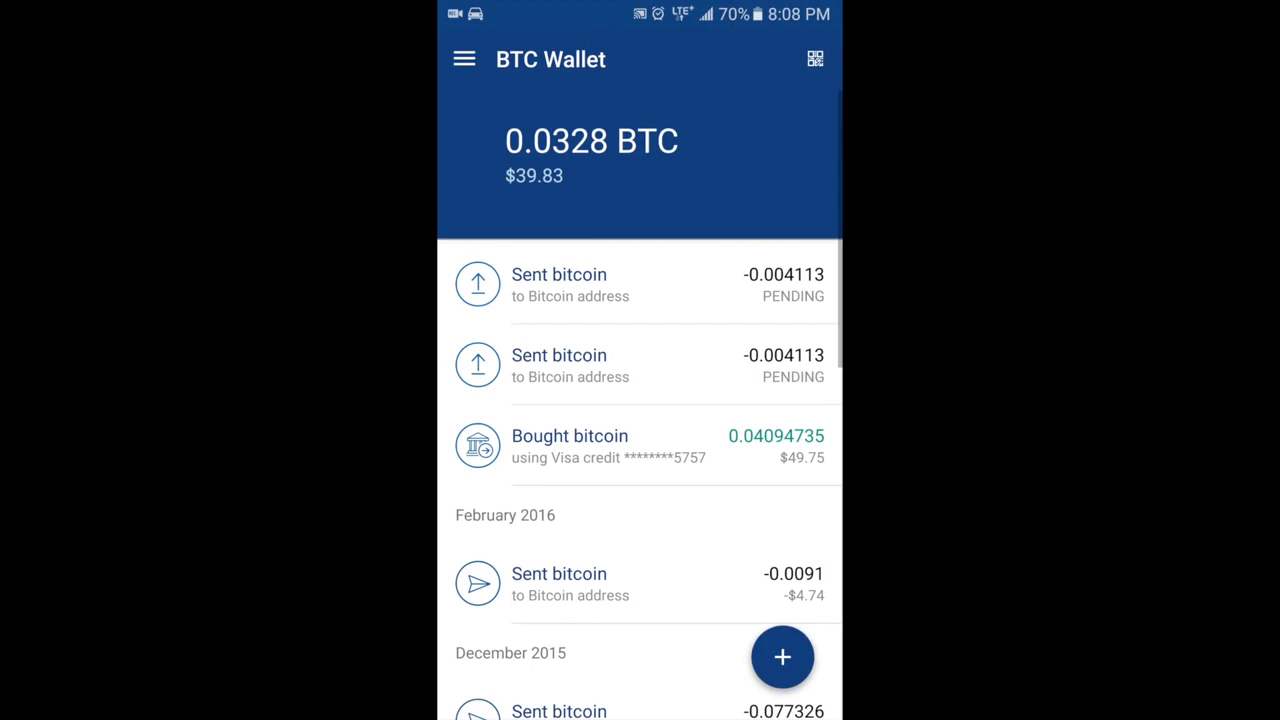
# Start a $5 bitcoin request, then back out to the wallet without sending it
pyautogui.click(782, 657)
pyautogui.click(782, 509)
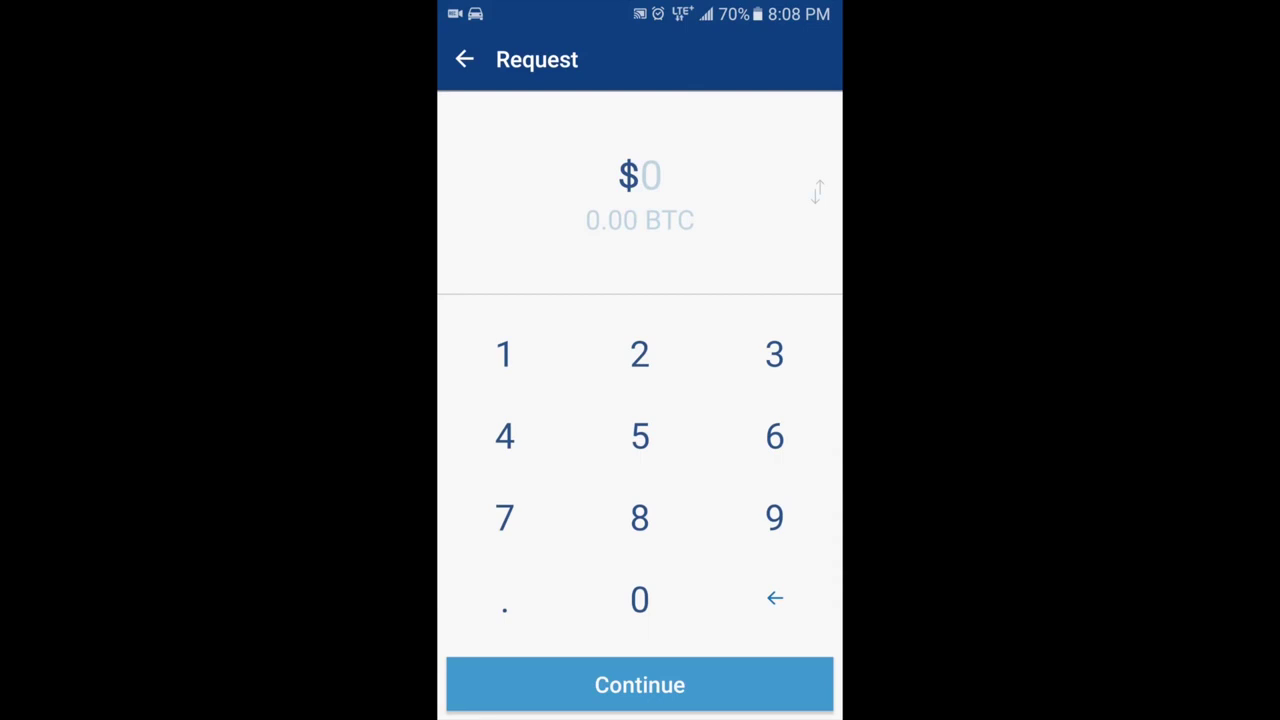
pyautogui.click(640, 436)
pyautogui.click(640, 685)
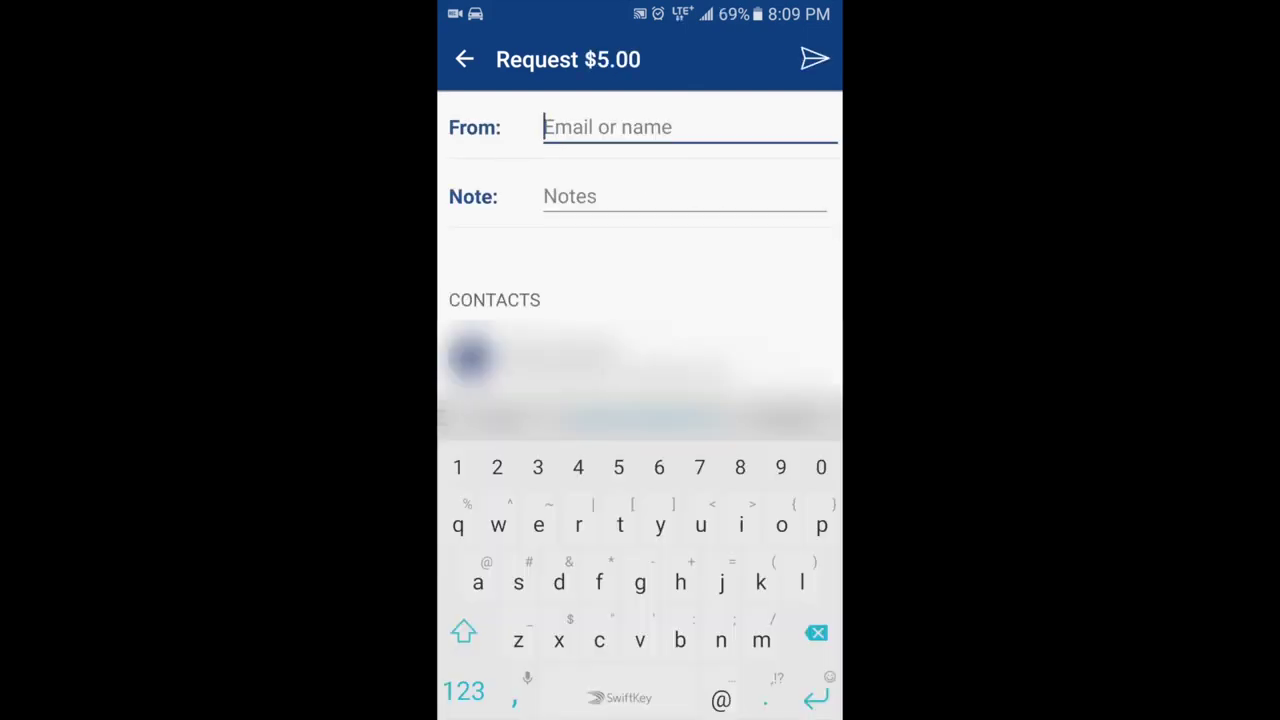
pyautogui.press('Escape')
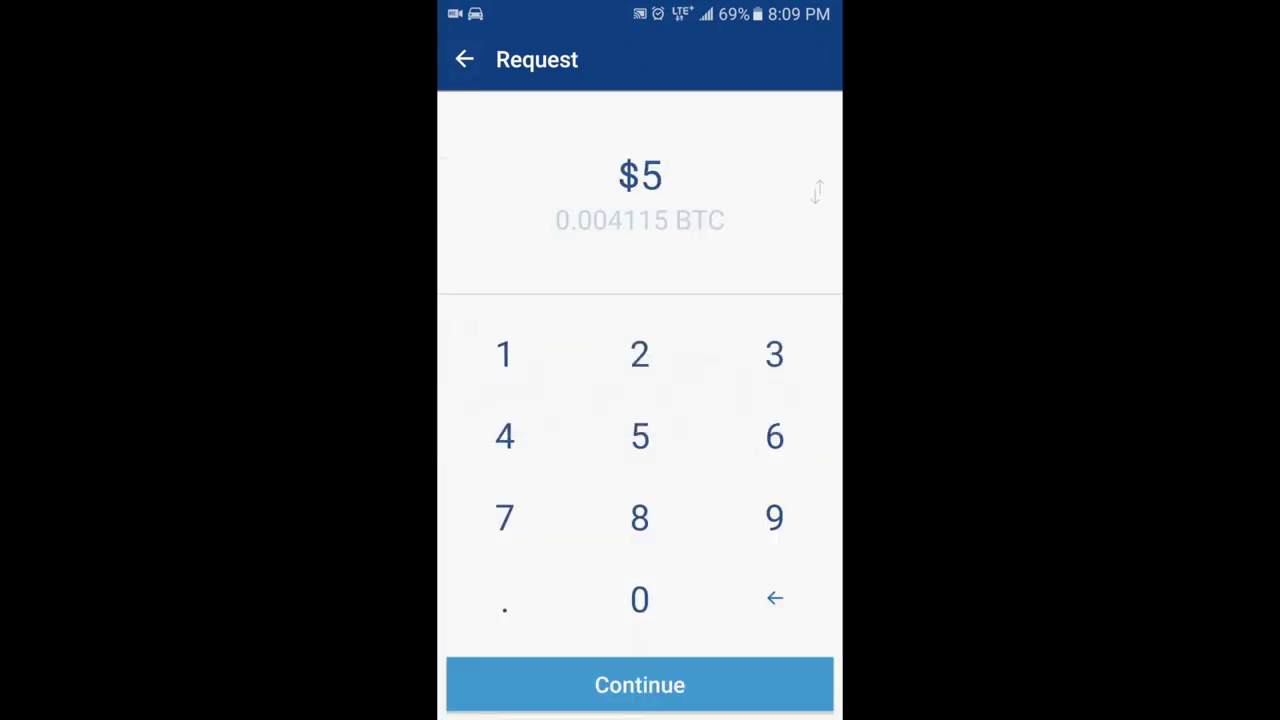
pyautogui.press('Escape')
# Open the QR scanner and switch between the Scan code and My address views
pyautogui.click(815, 59)
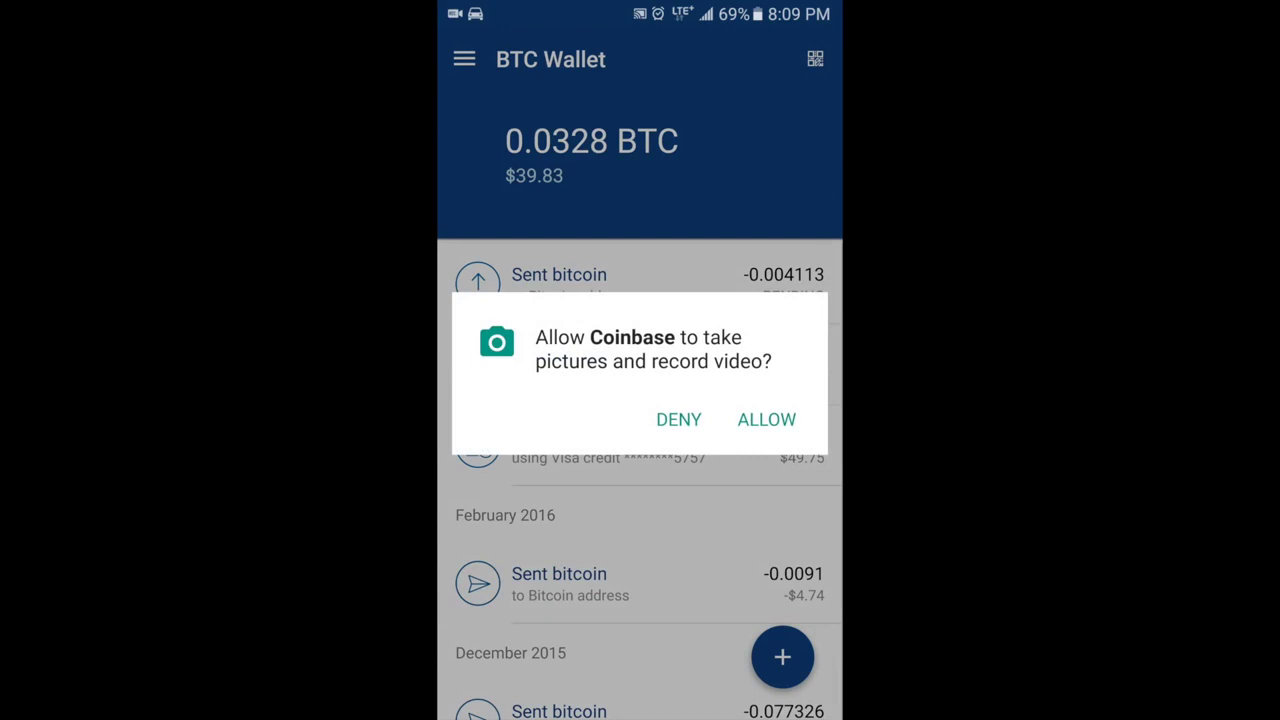
pyautogui.press('Escape')
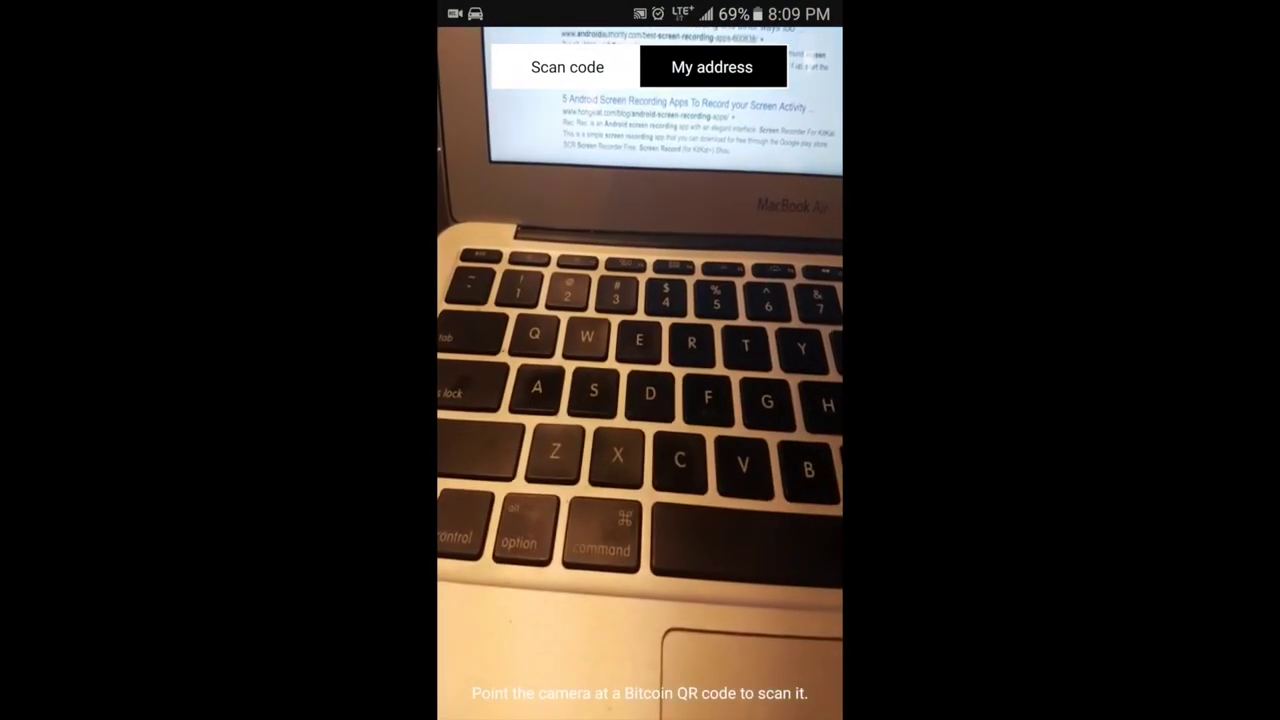
pyautogui.click(711, 67)
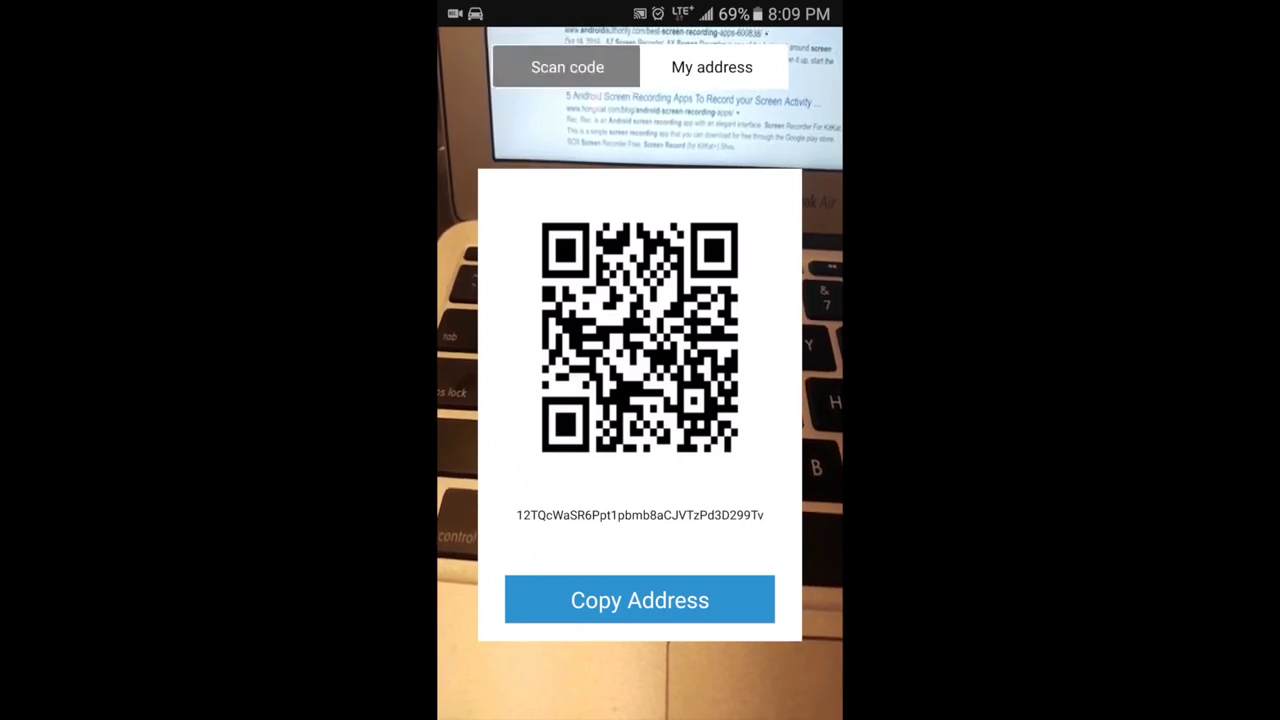
pyautogui.click(567, 67)
pyautogui.click(711, 67)
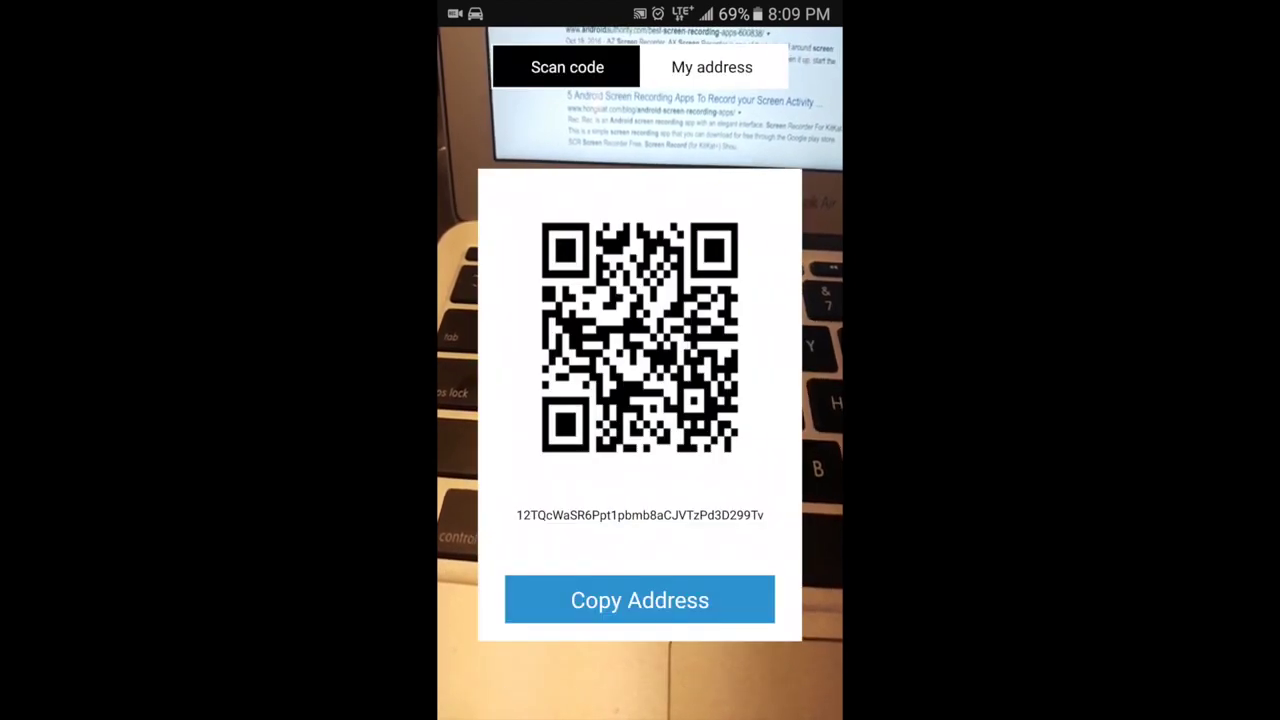